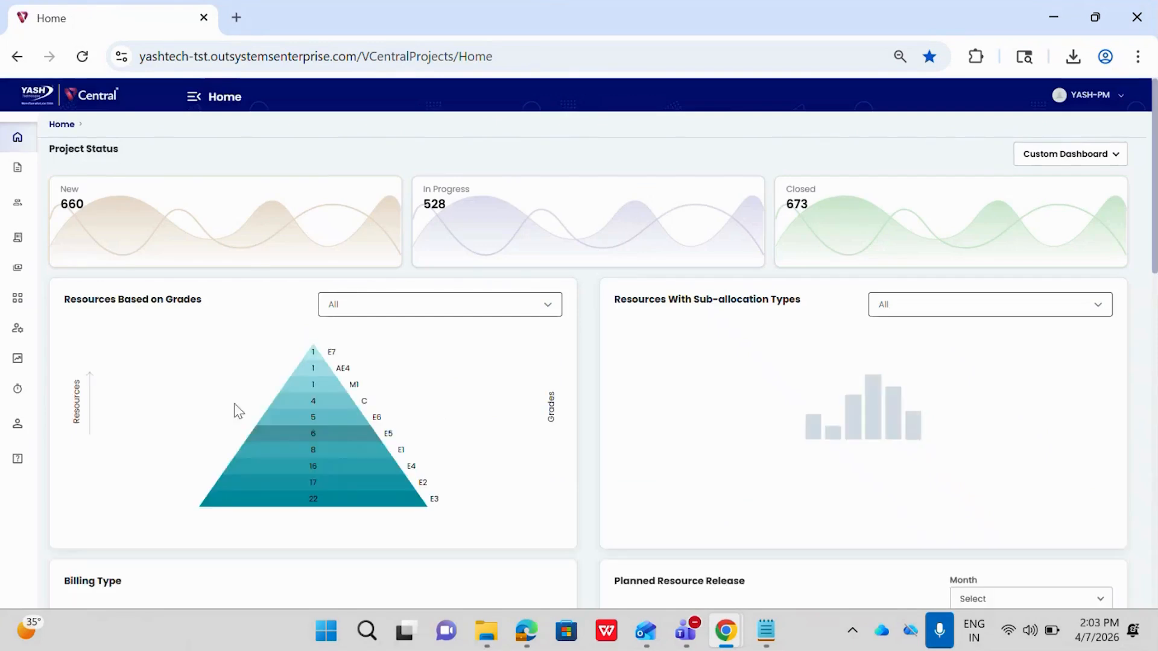
Open the My Projects list from the Projects section of the site navigation.
left_click(199, 98)
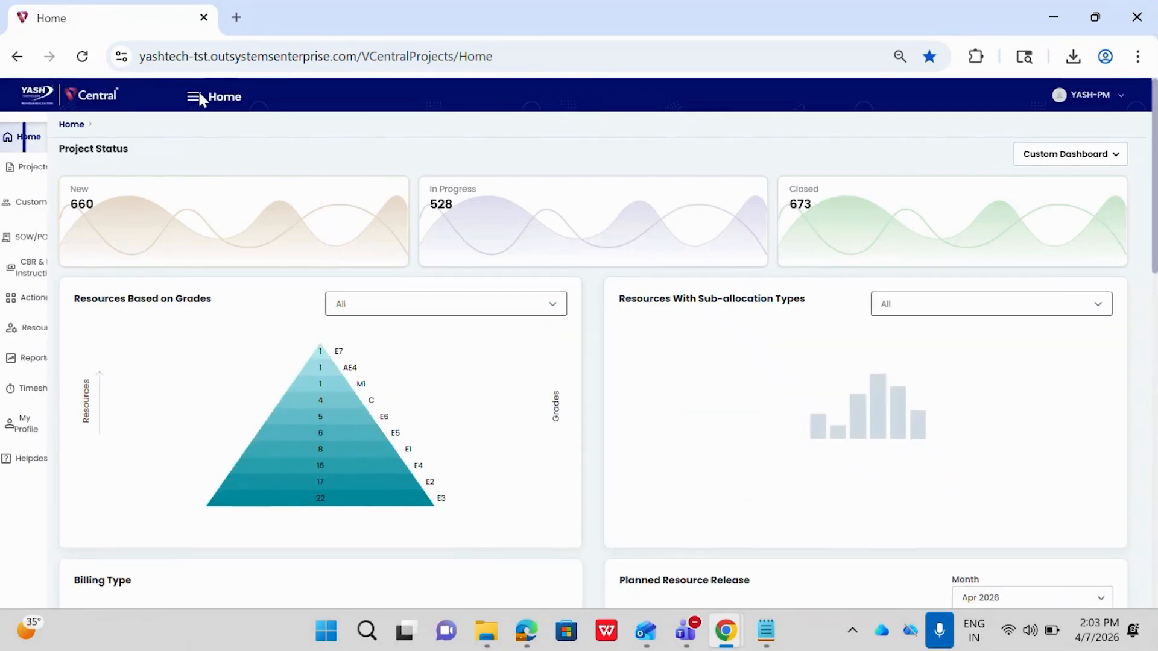
left_click(54, 171)
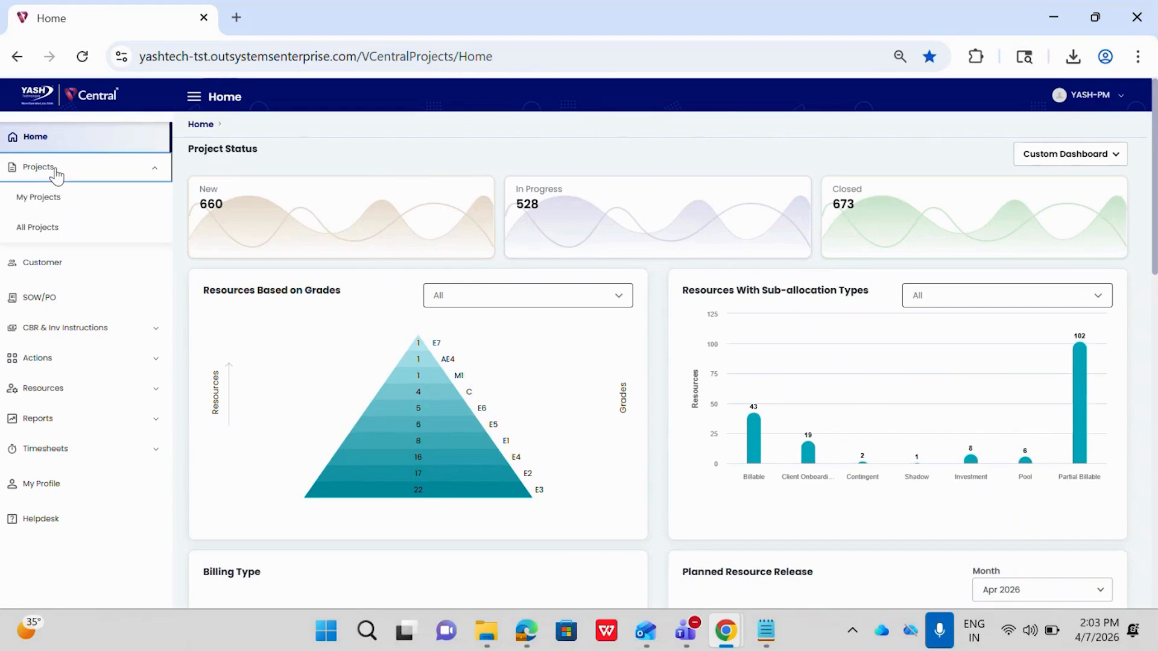
left_click(54, 199)
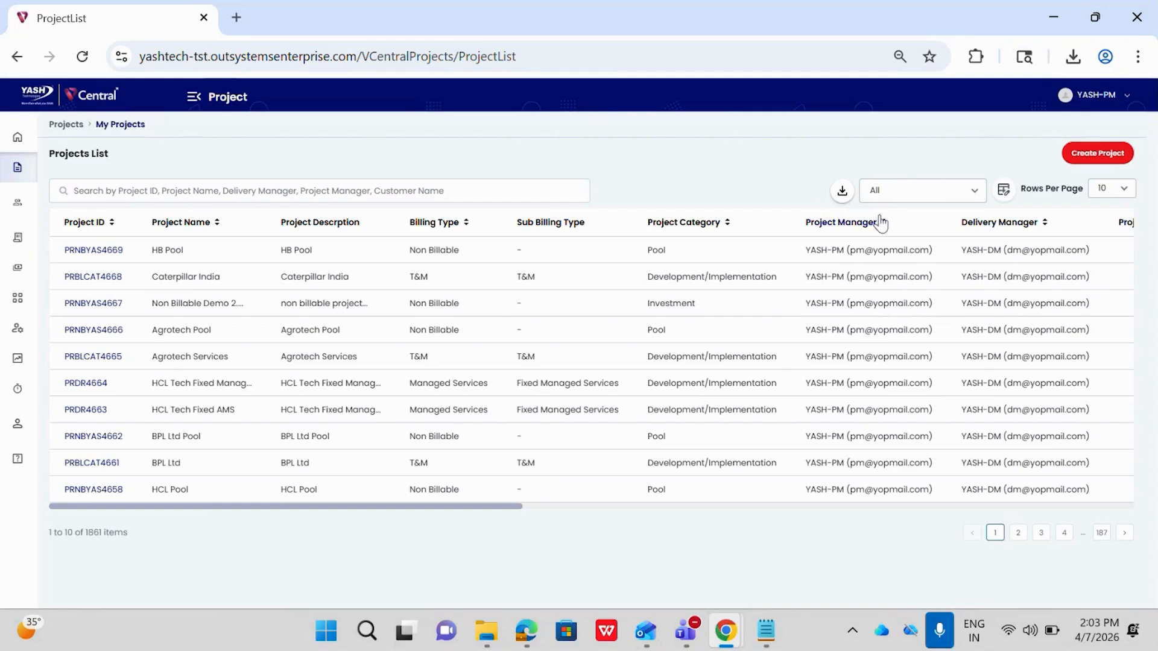
Examine the status filter options and the column chooser of the projects list.
left_click(892, 197)
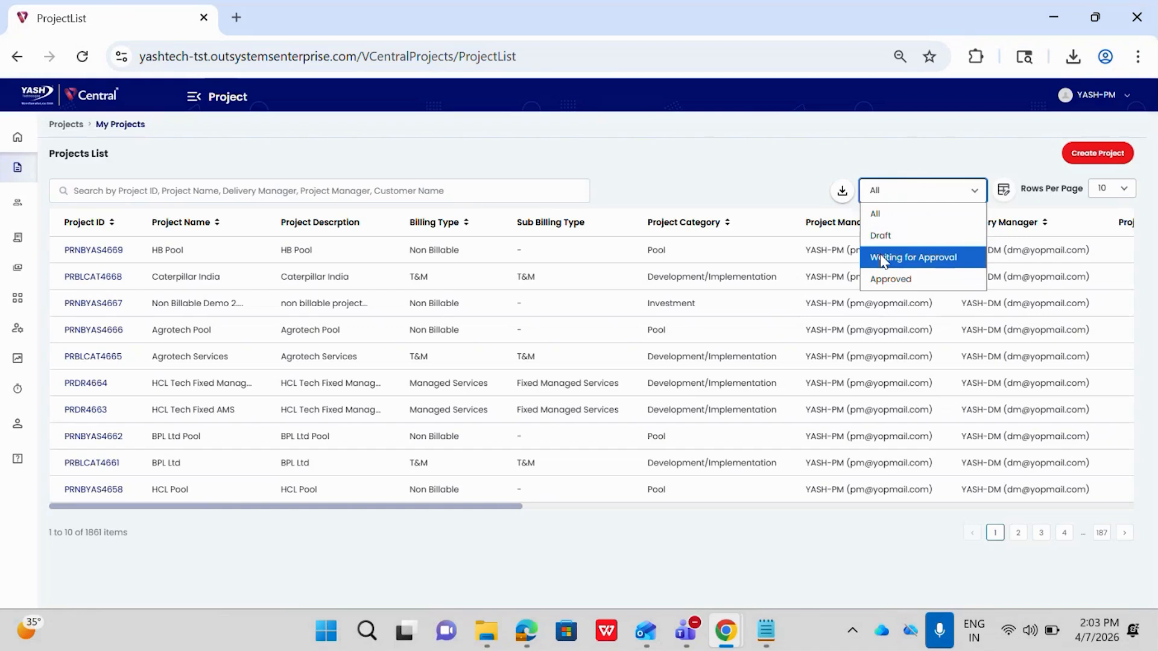
left_click(961, 154)
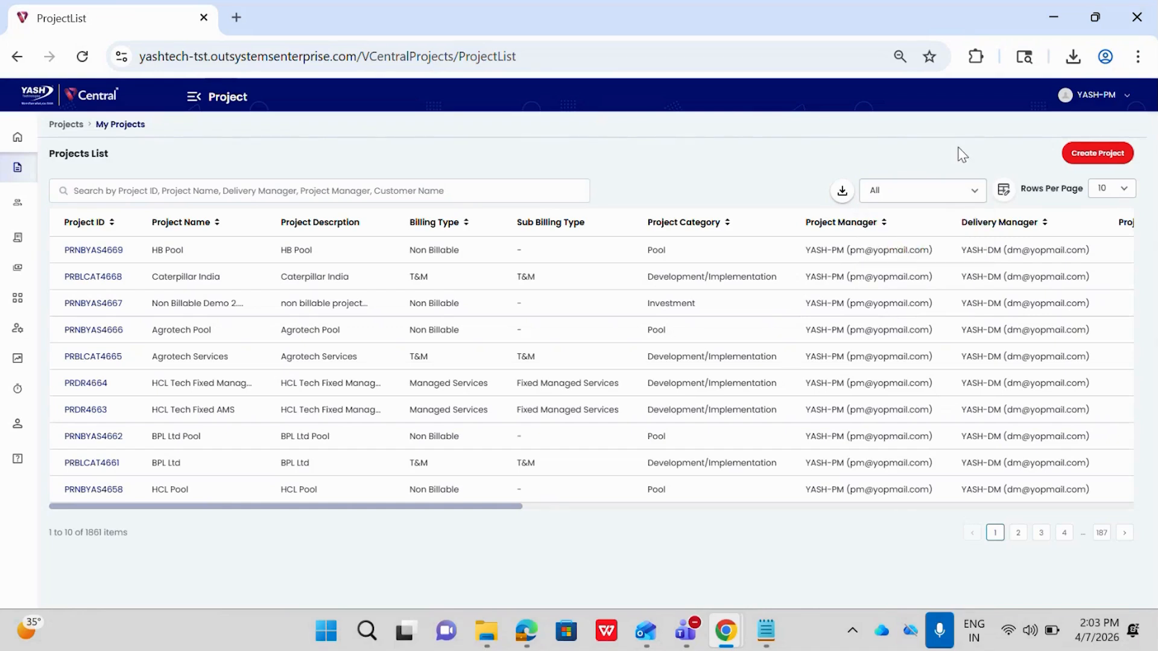
left_click(1004, 194)
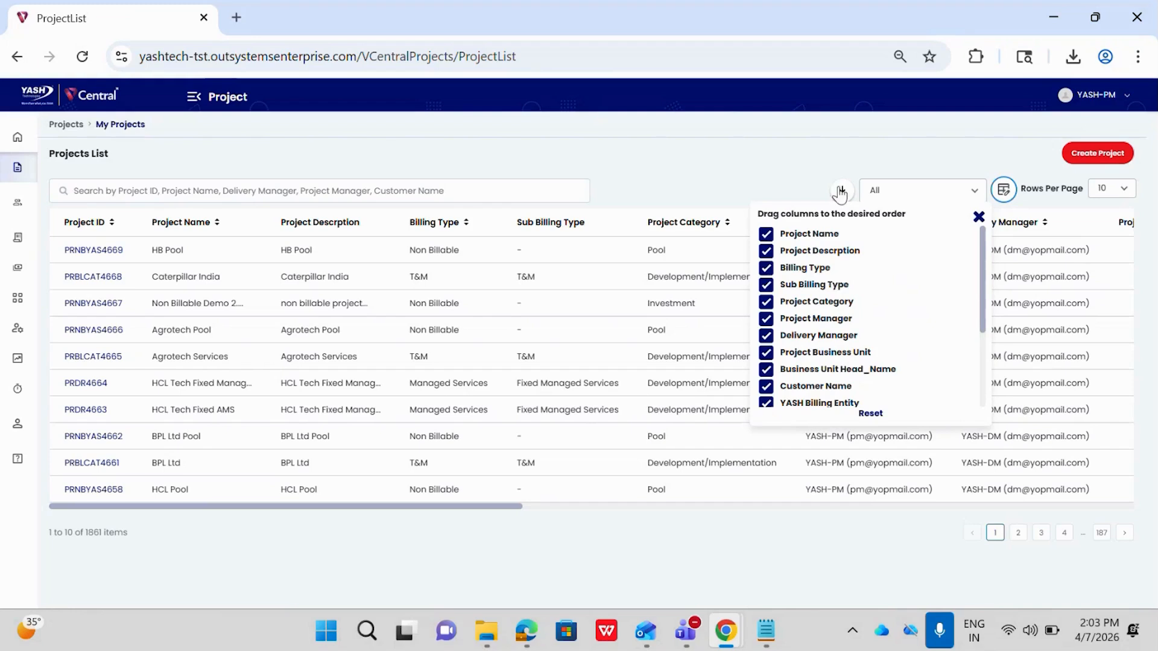
left_click(862, 154)
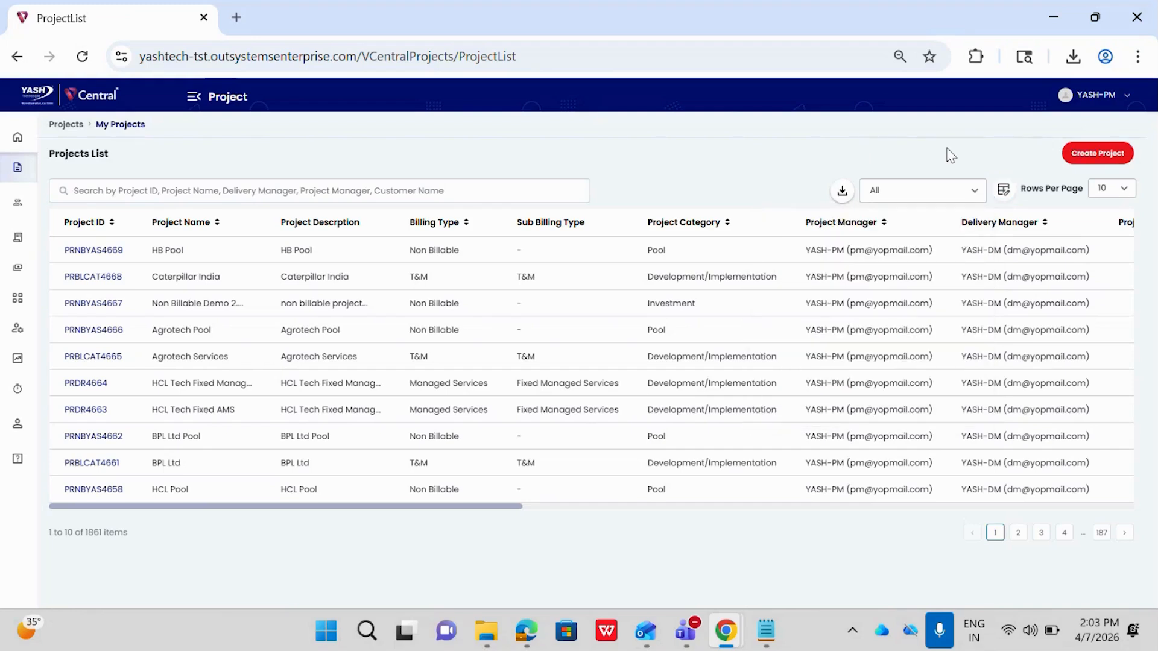
Start creating a new project and view the existing projects offered as a copy source without choosing one.
left_click(1097, 154)
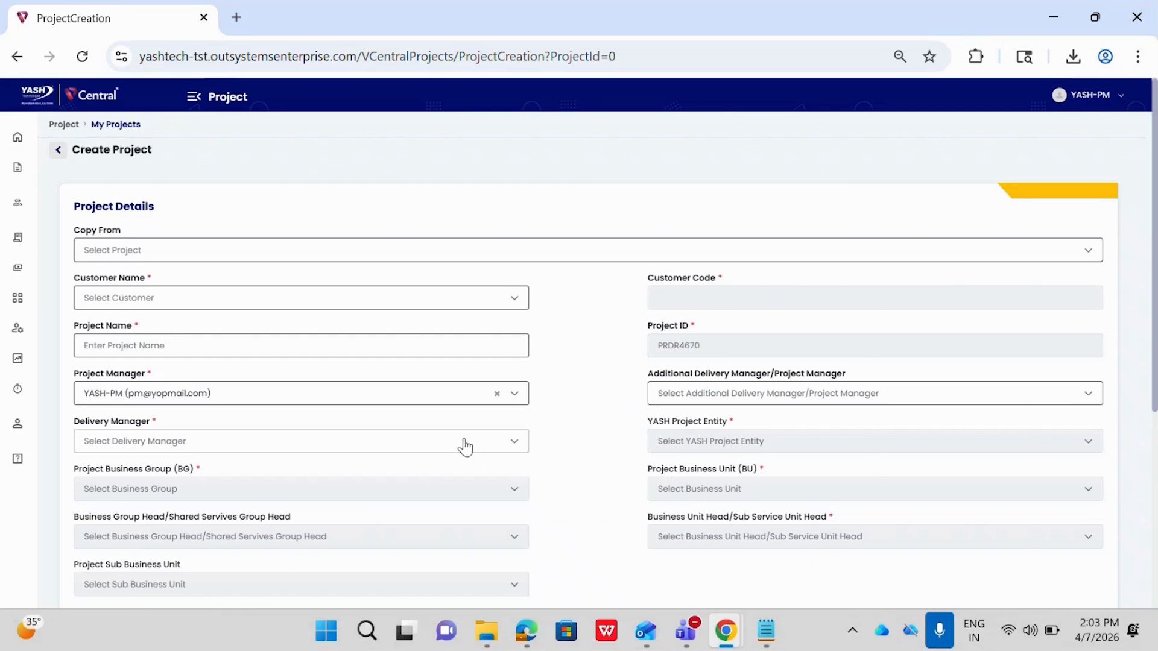
left_click(124, 249)
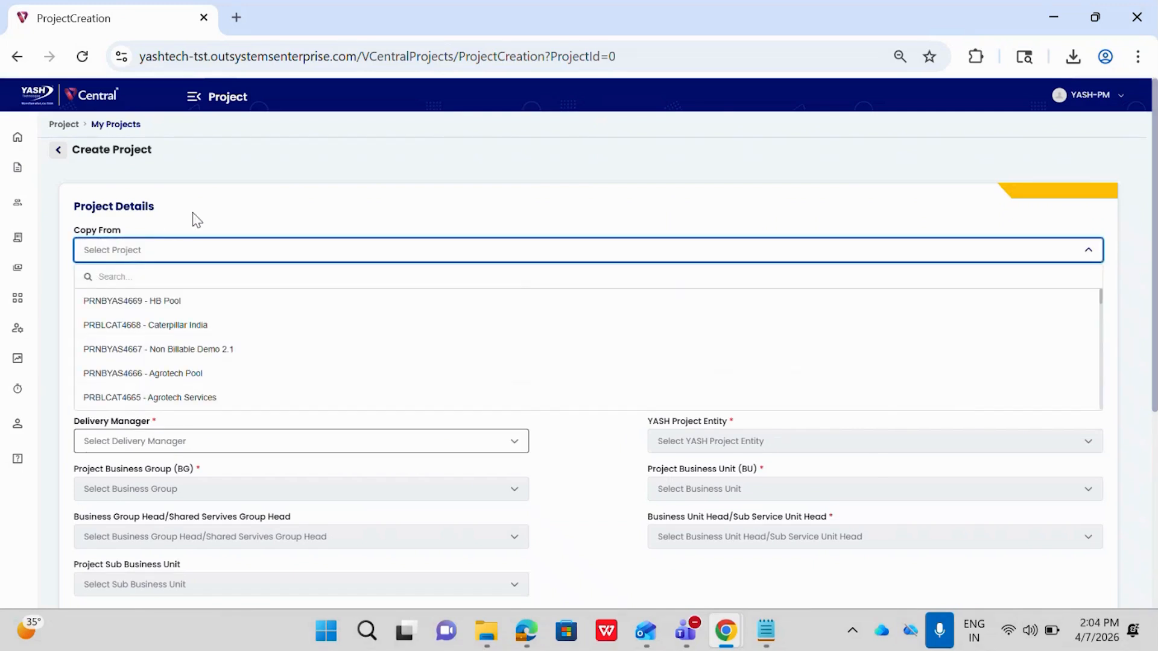
left_click(230, 234)
Search the customers for "Customer demo" and select Customer Demo 2.1 as the project's customer.
left_click(180, 314)
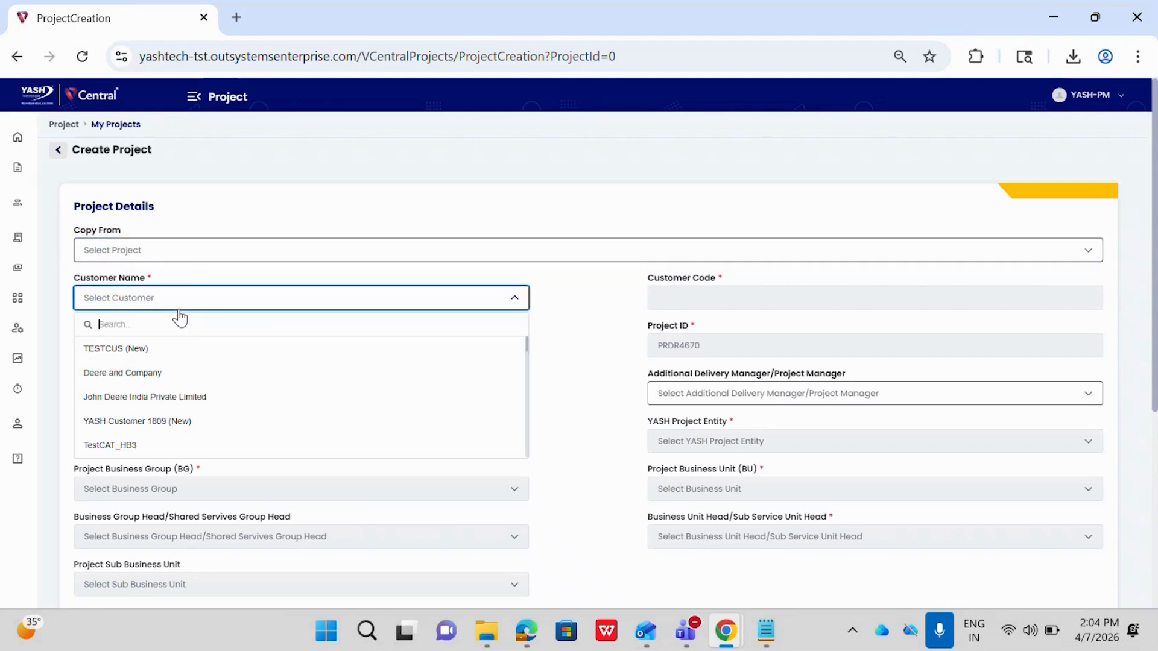
type("Cusyo")
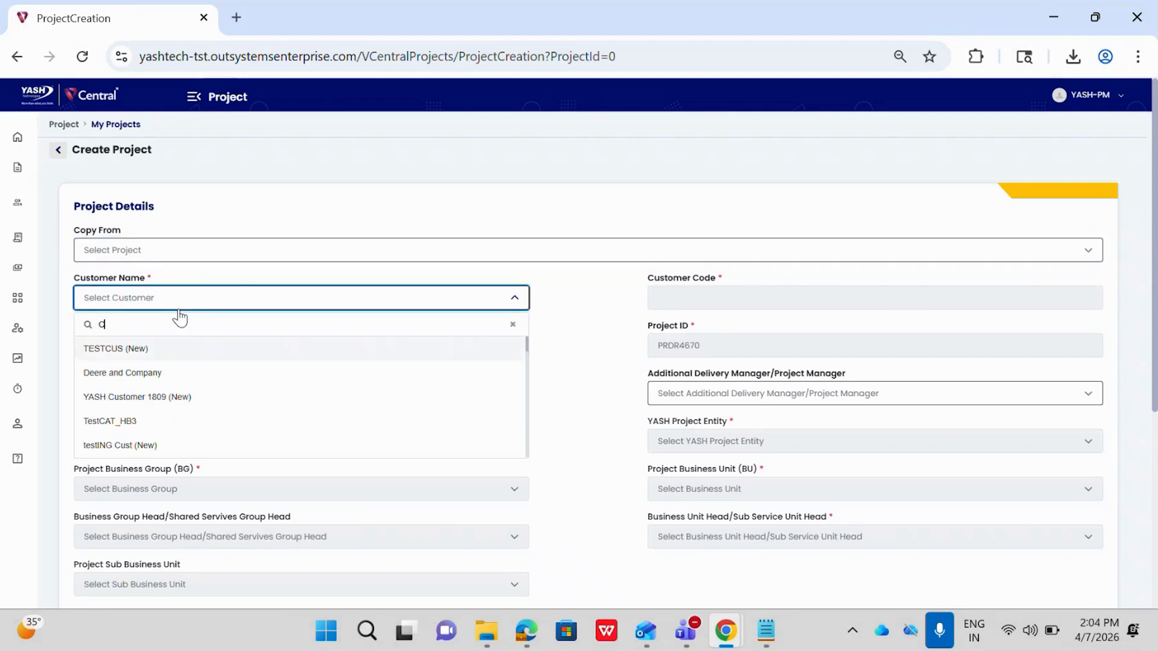
key("BackSpace")
key("BackSpace")
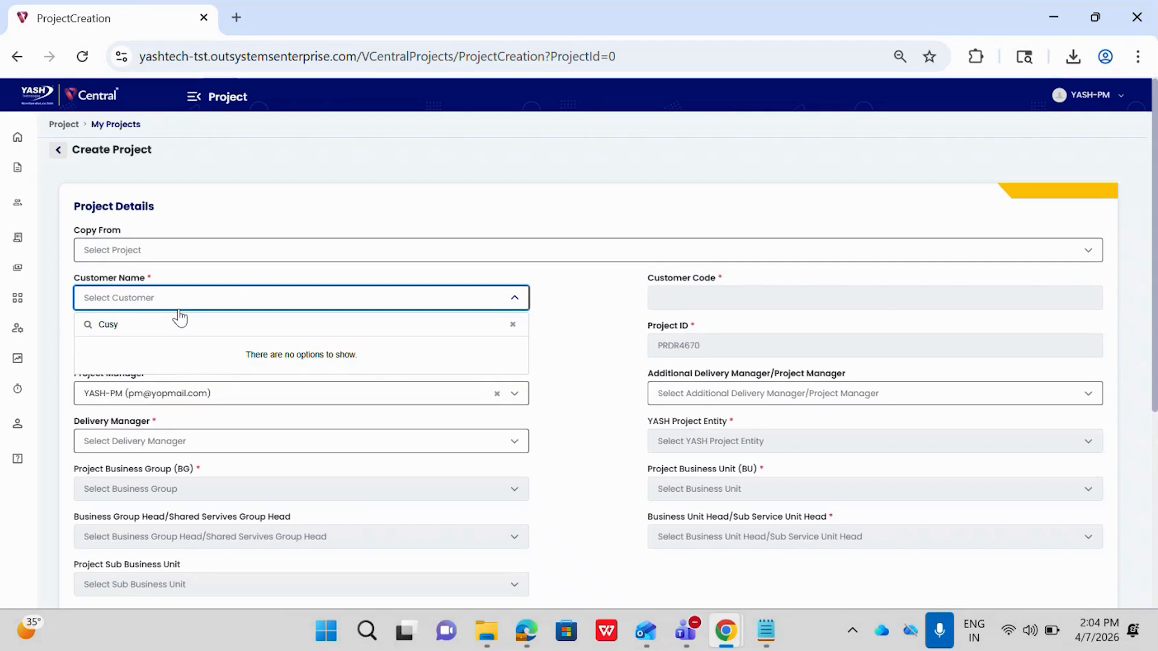
type("tm")
key("BackSpace")
type("omm")
key("BackSpace")
type("er 2")
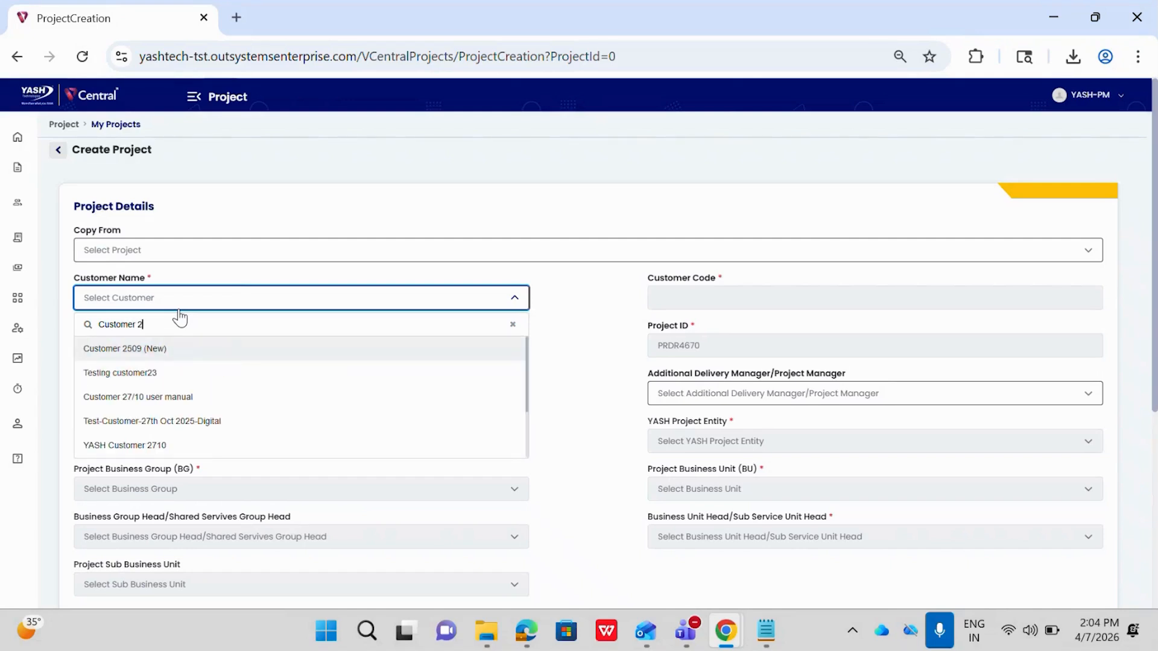
key("BackSpace")
type("demo")
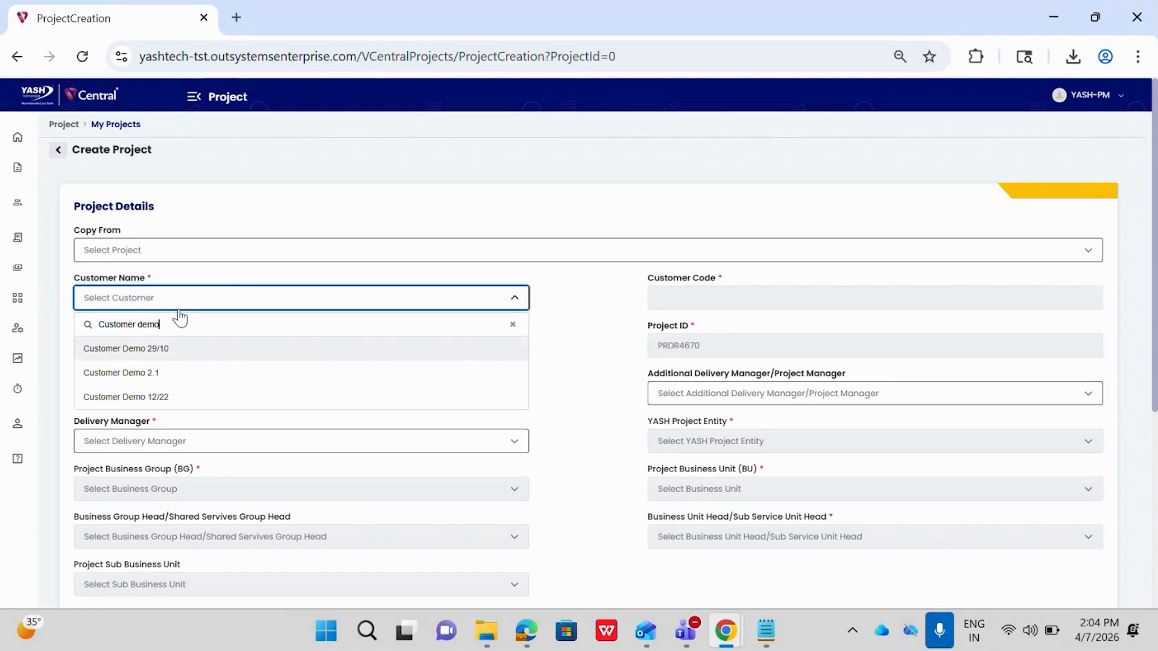
left_click(159, 374)
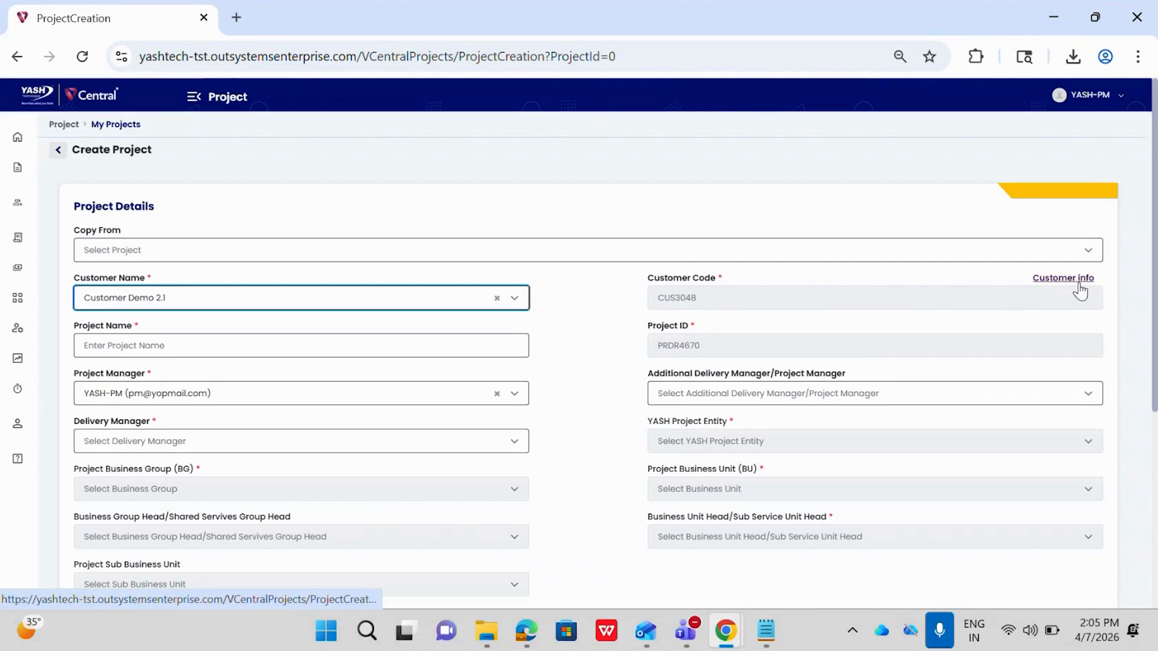
Enter "Billable project 2.1" as the project name.
left_click(259, 341)
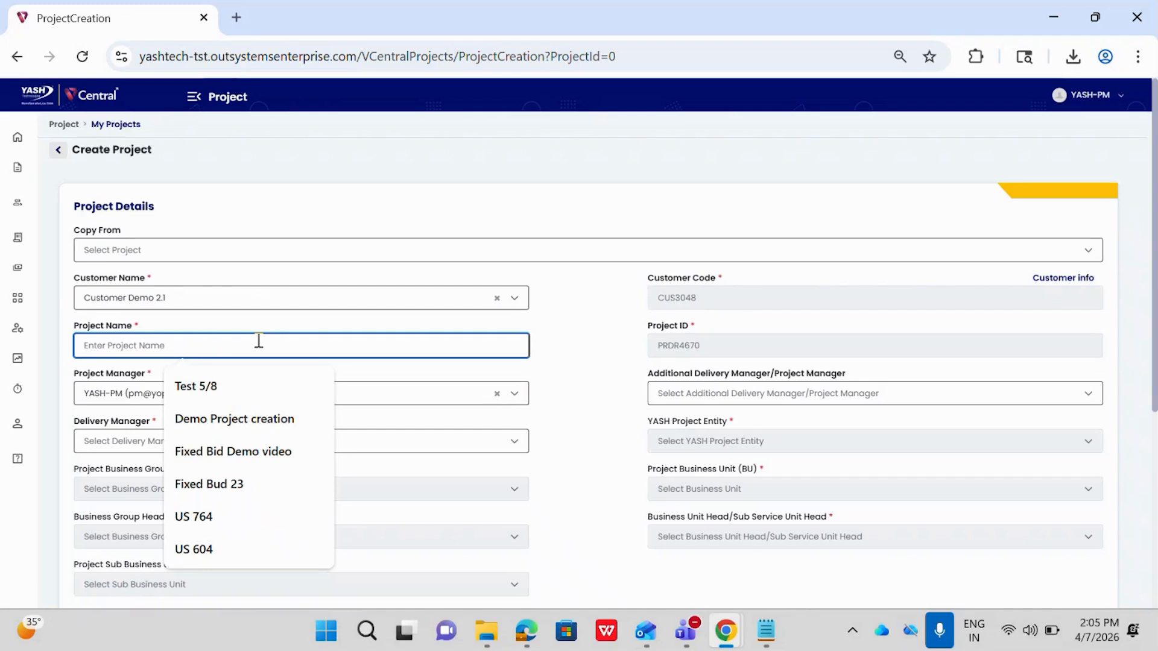
type("Bil")
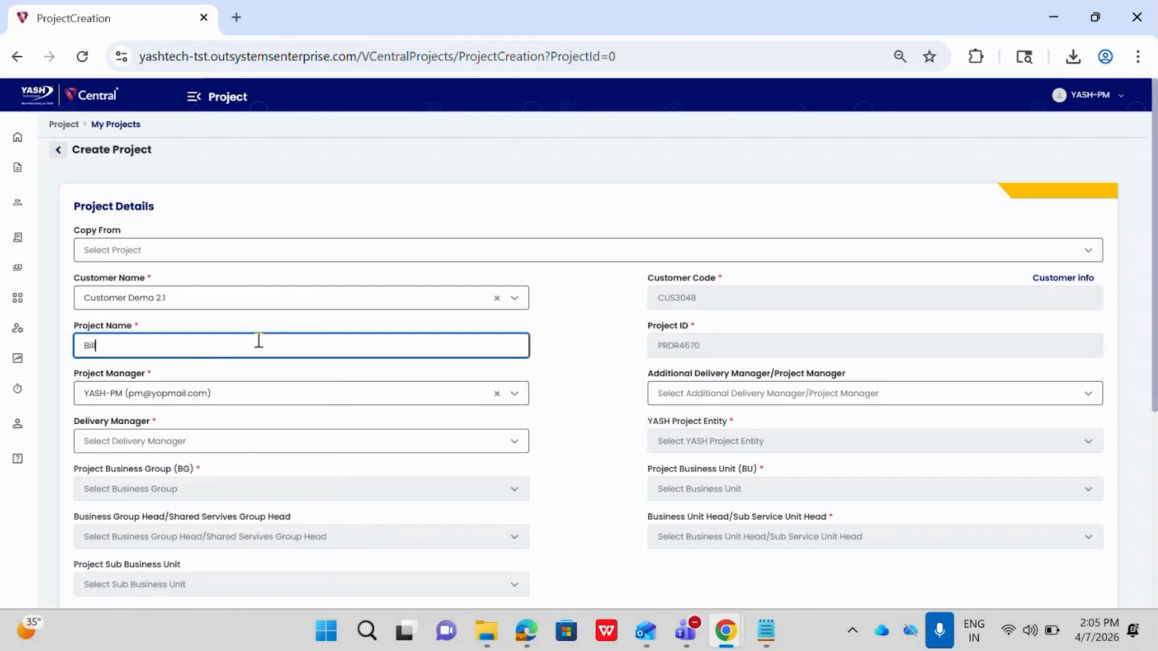
type("lable project 2.1")
scroll(587, 395, "down", 1)
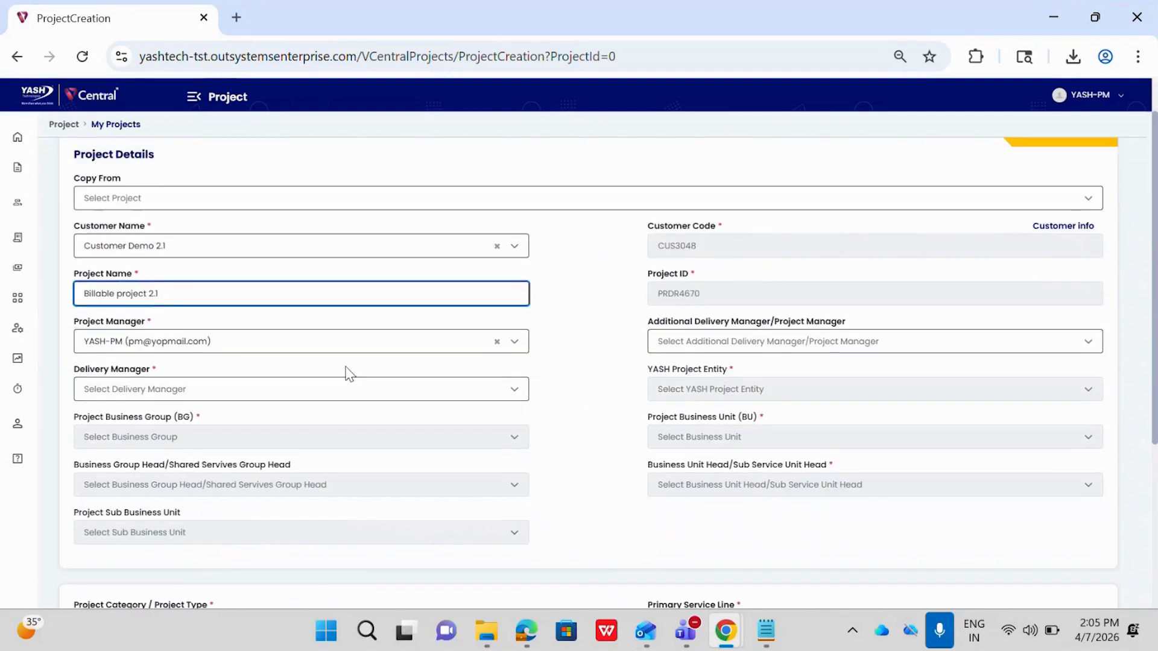
Keep the preset project manager and assign the YASH-DM account as delivery manager by searching for "yash dm".
left_click(142, 348)
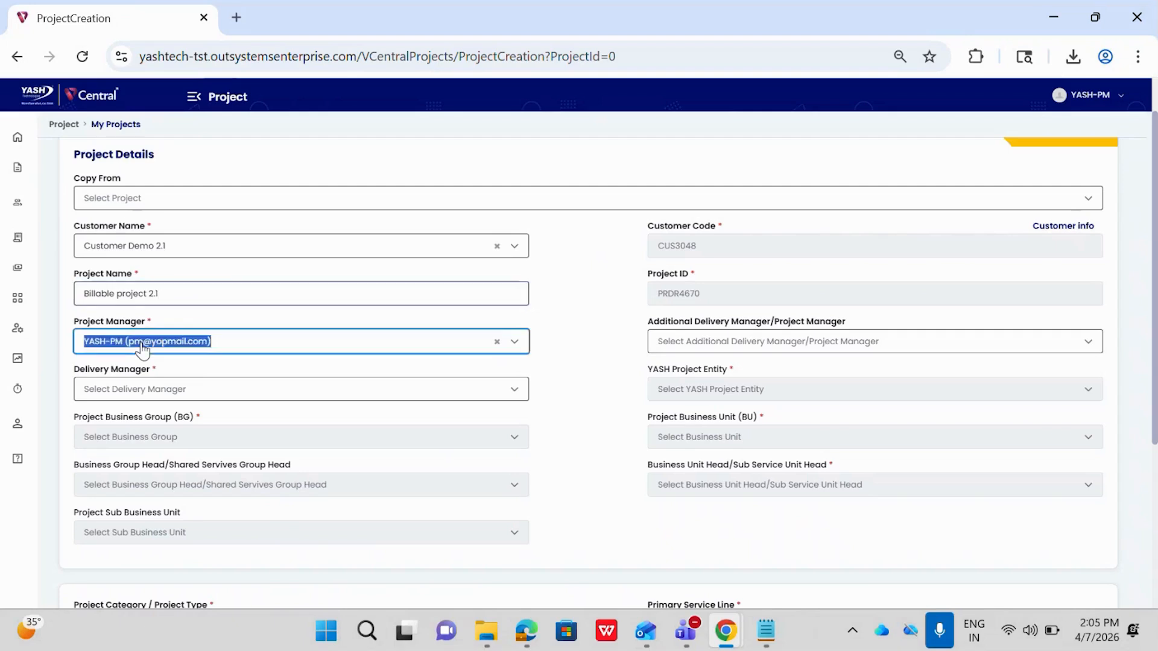
left_click(236, 334)
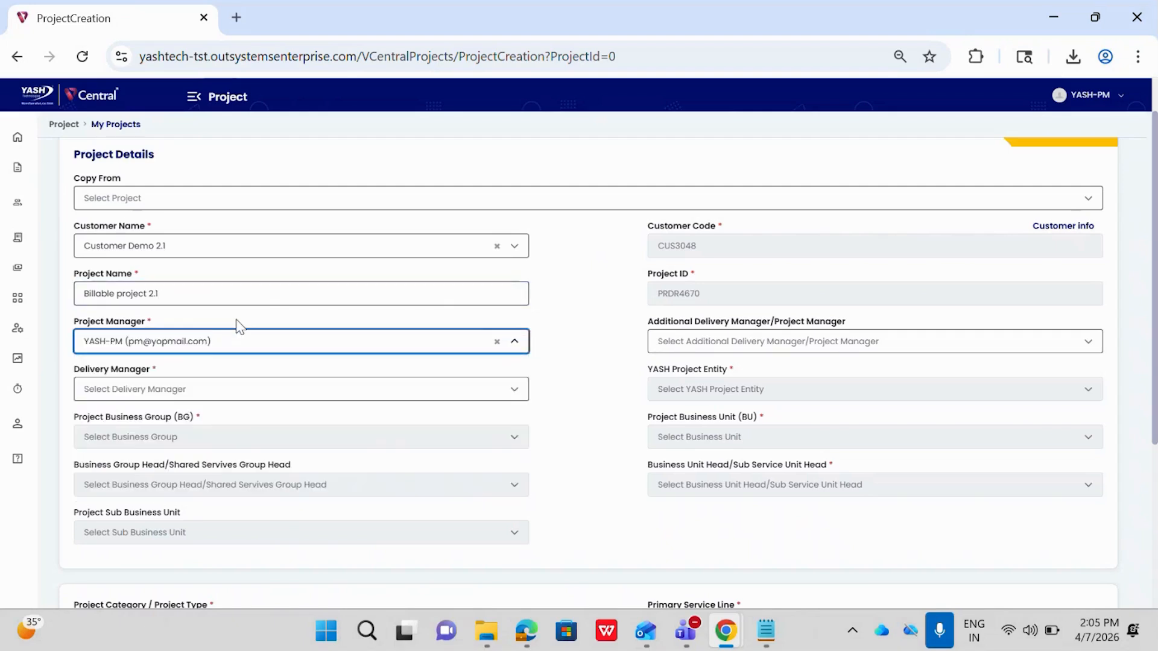
left_click(171, 399)
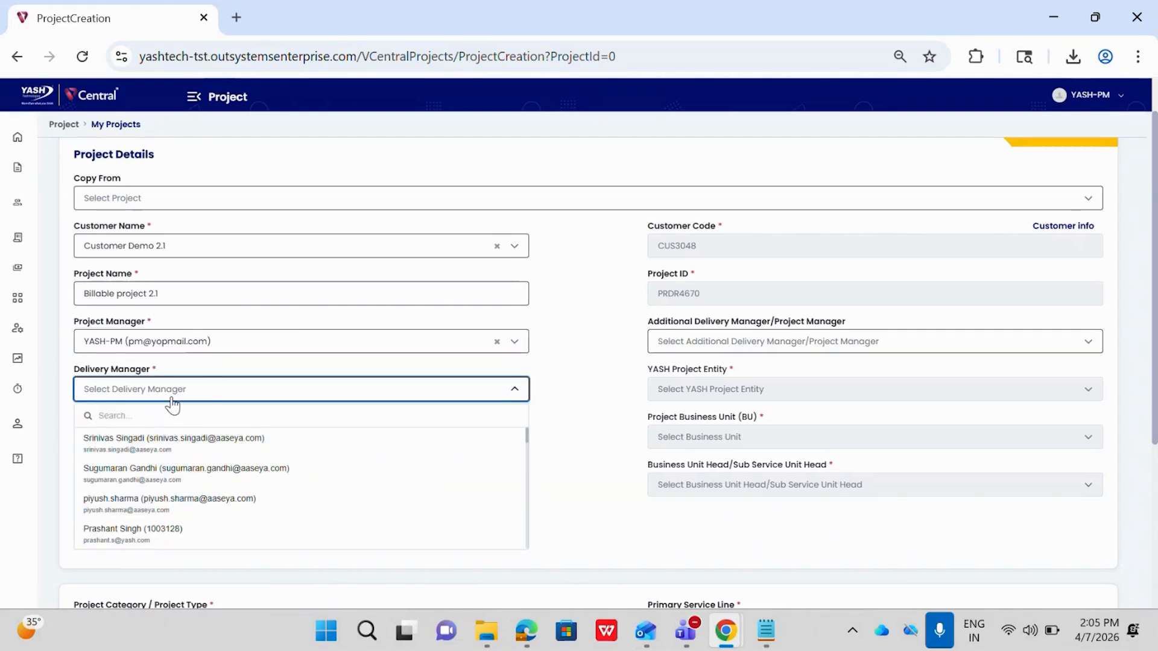
type("yas")
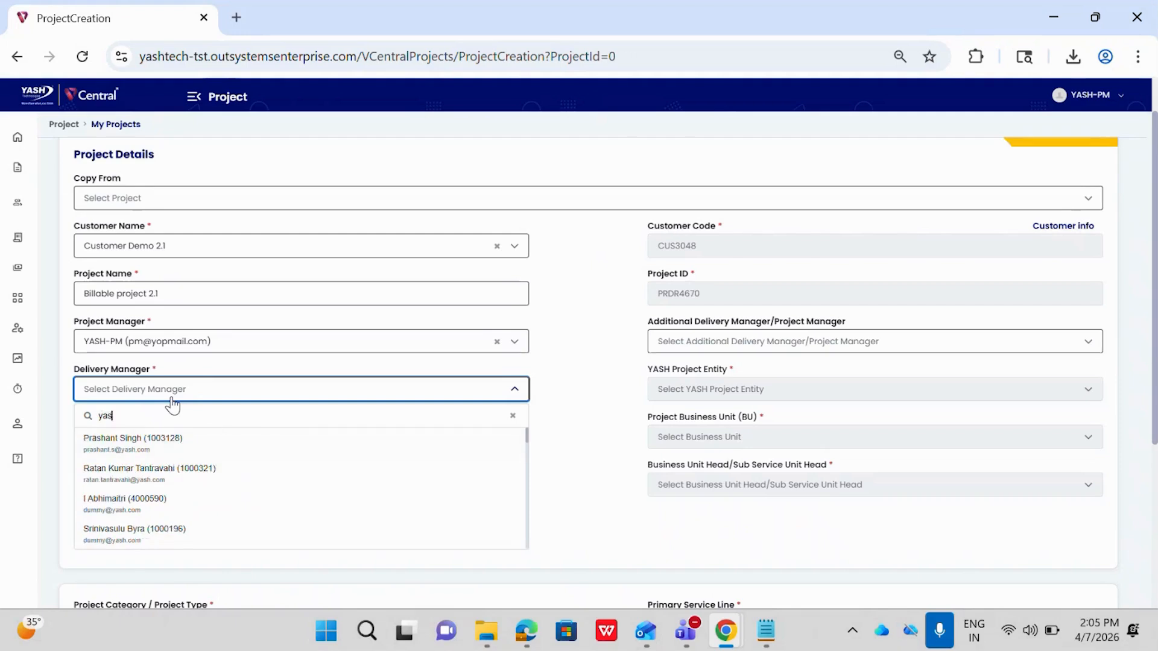
type("h dm")
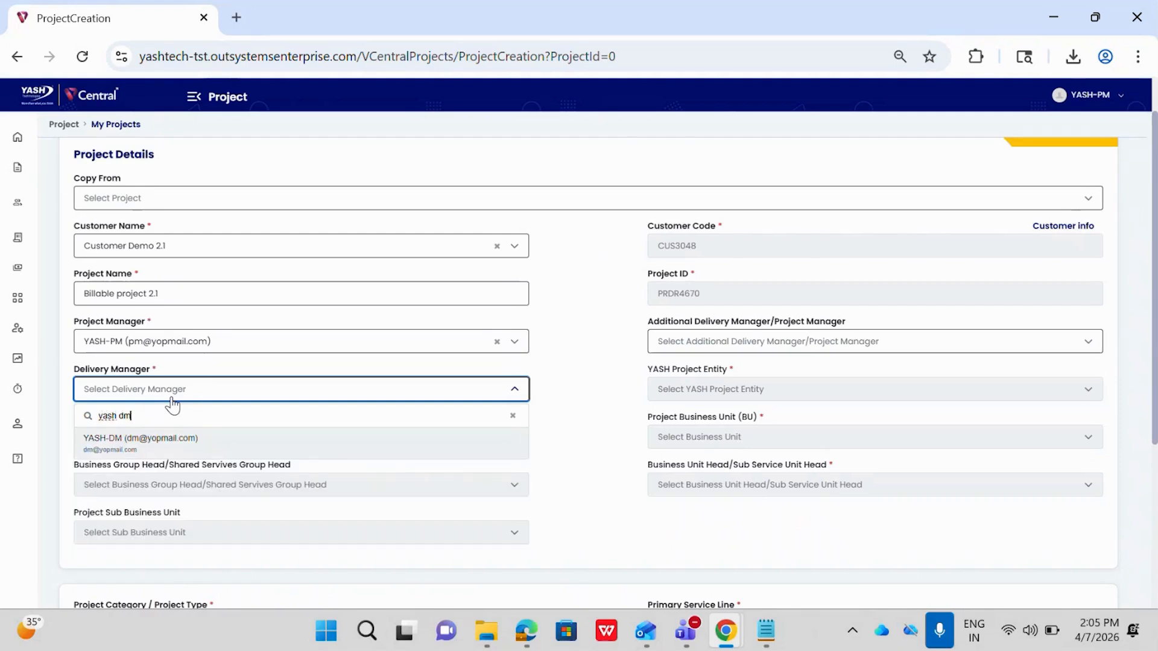
left_click(162, 442)
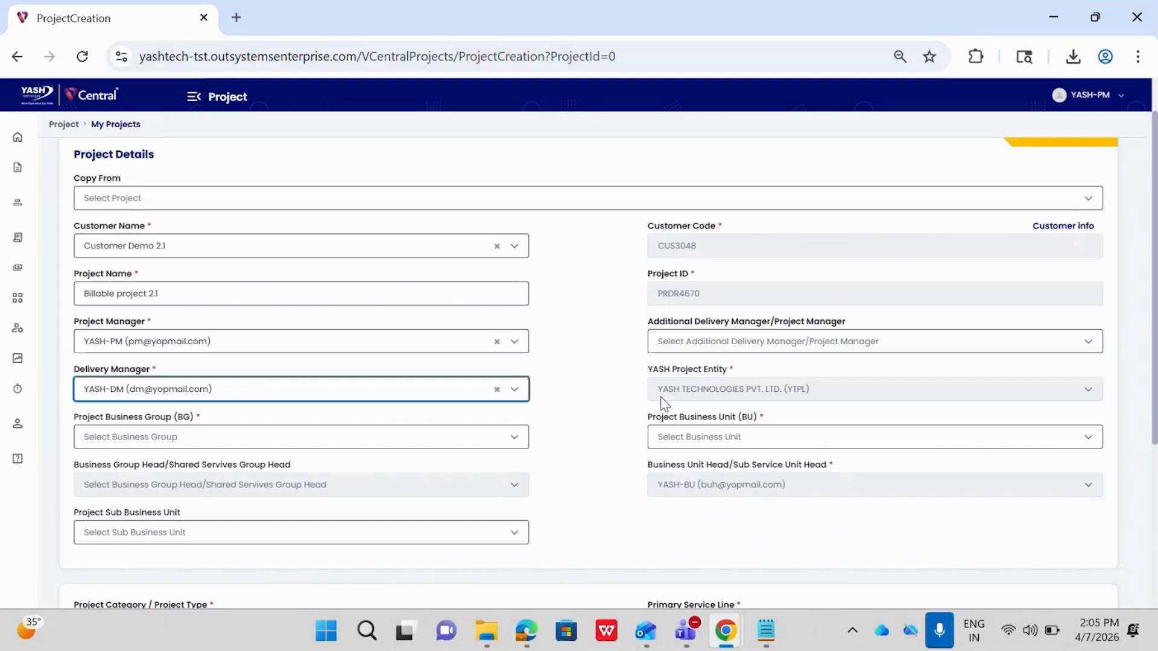
Set the project business group to BG2 and the project business unit to BG2-BU4.
left_click(320, 446)
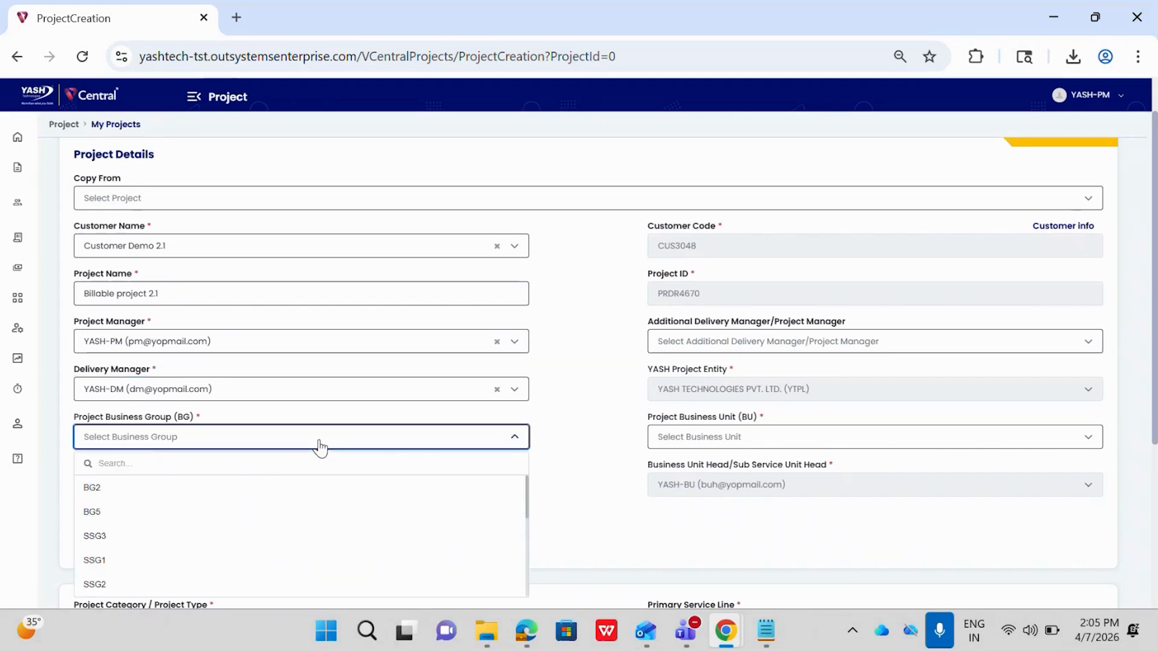
left_click(158, 492)
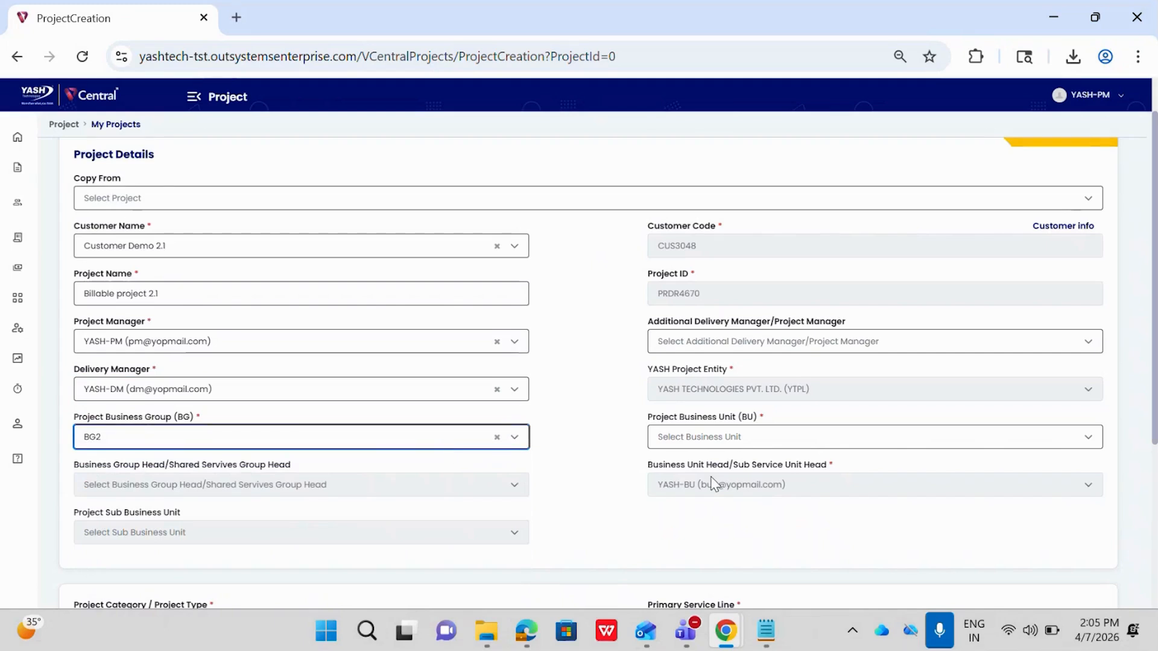
left_click(706, 440)
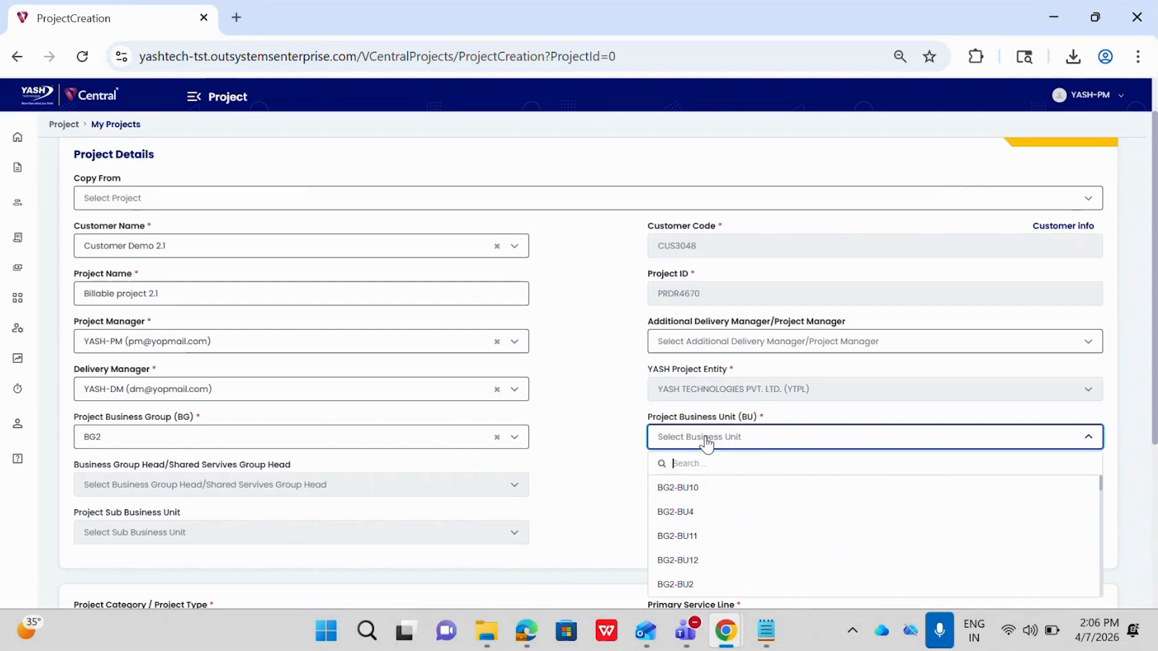
left_click(691, 511)
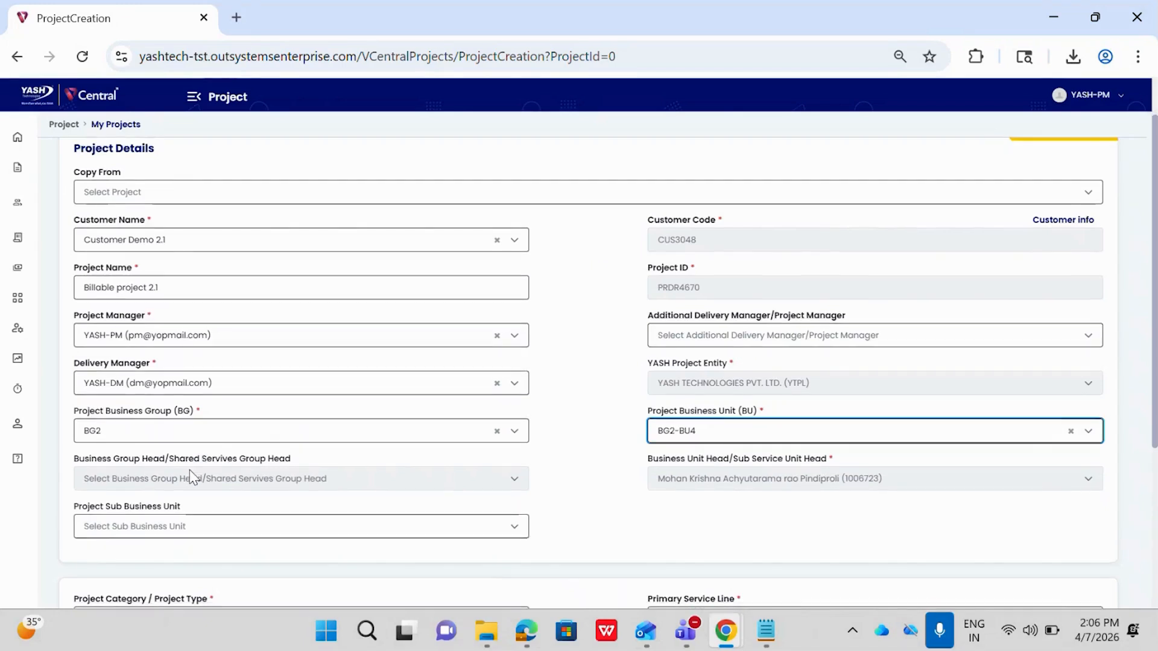
Set the project category to Development/Implementation and the primary service line to Oracle.
scroll(189, 469, "down", 1)
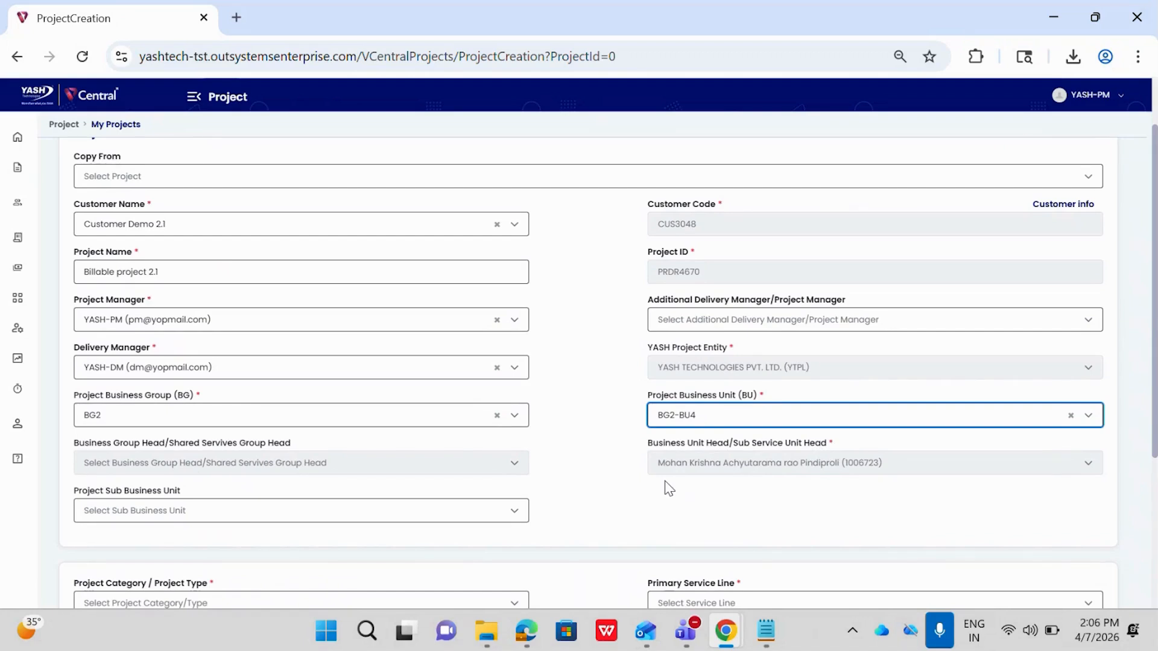
scroll(668, 489, "down", 1)
scroll(470, 510, "down", 2)
left_click(356, 481)
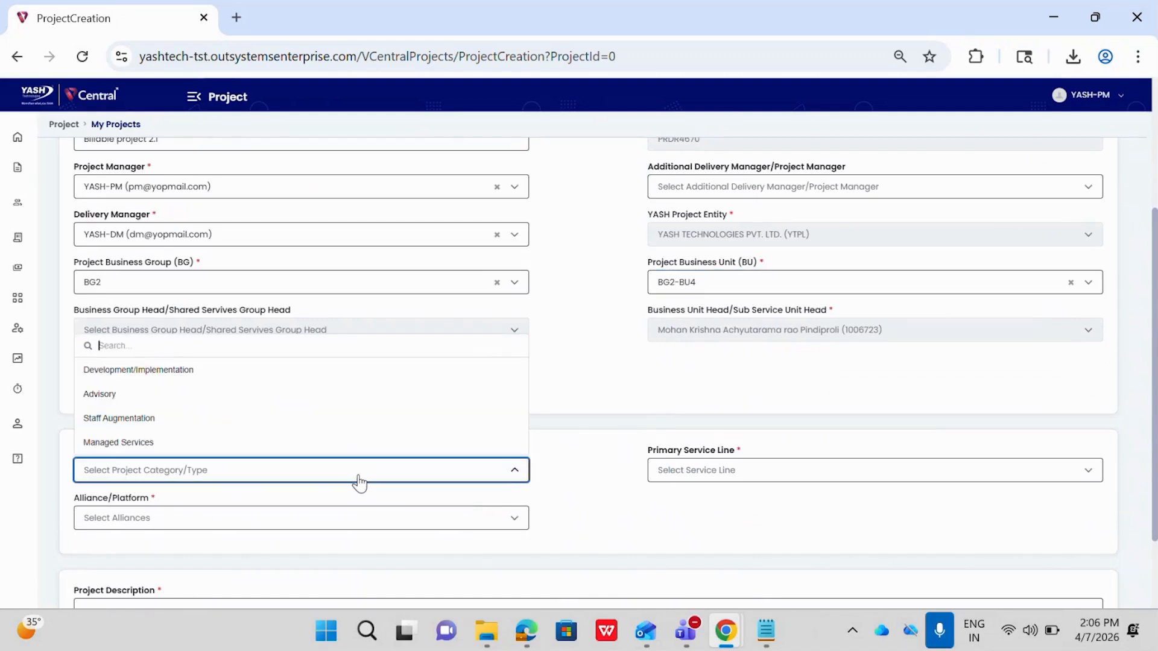
left_click(359, 482)
scroll(358, 482, "down", 1)
left_click(309, 399)
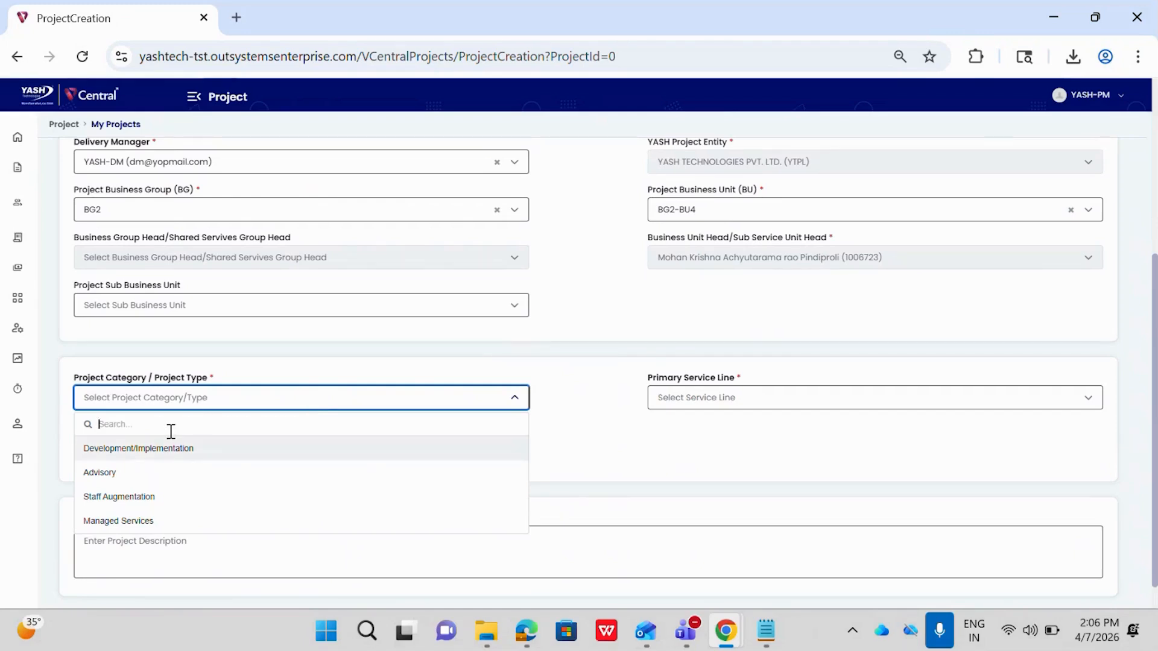
left_click(124, 457)
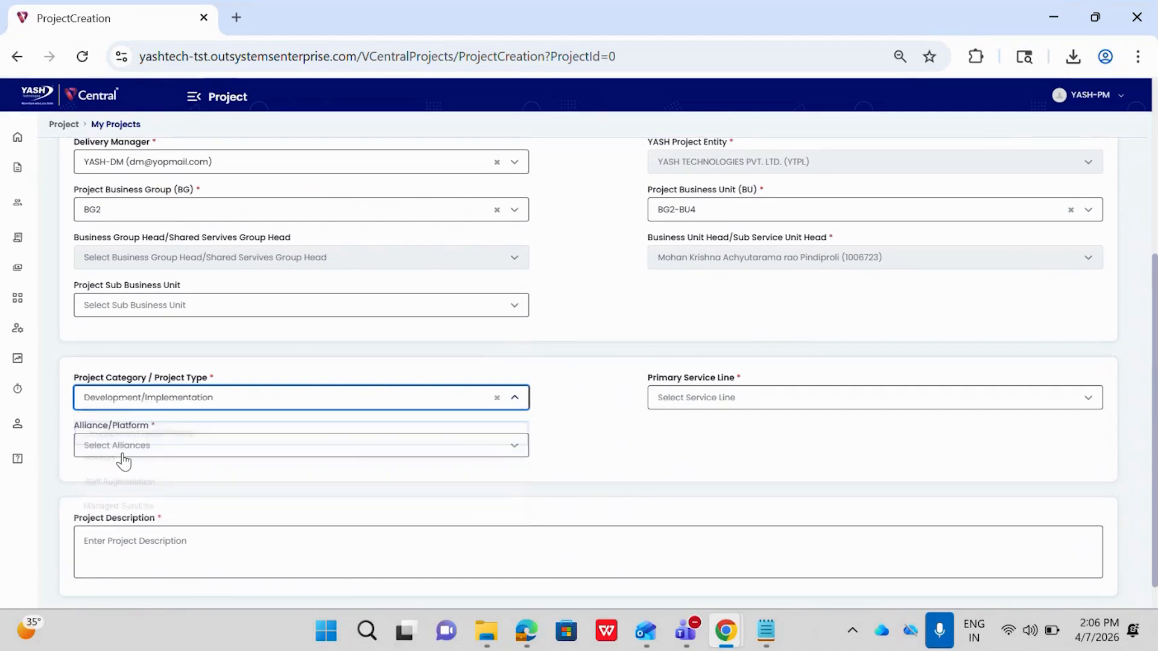
left_click(683, 407)
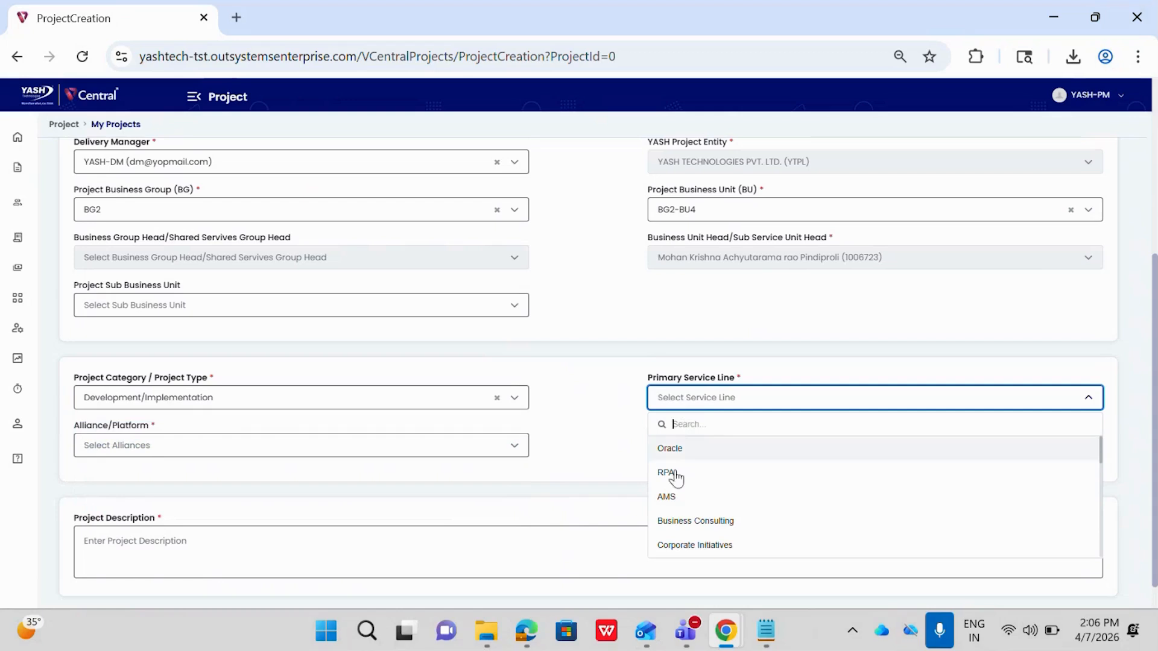
left_click(672, 450)
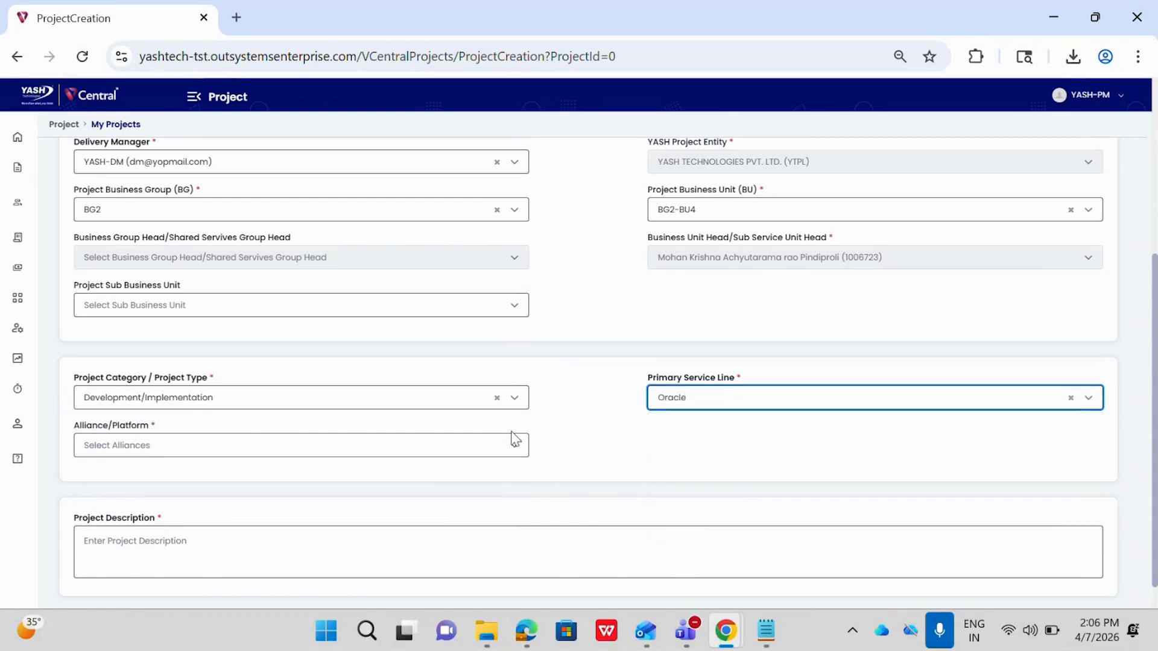
Set the alliance/platform to Data World, enter "billable project" as the project description, and save the project.
left_click(340, 447)
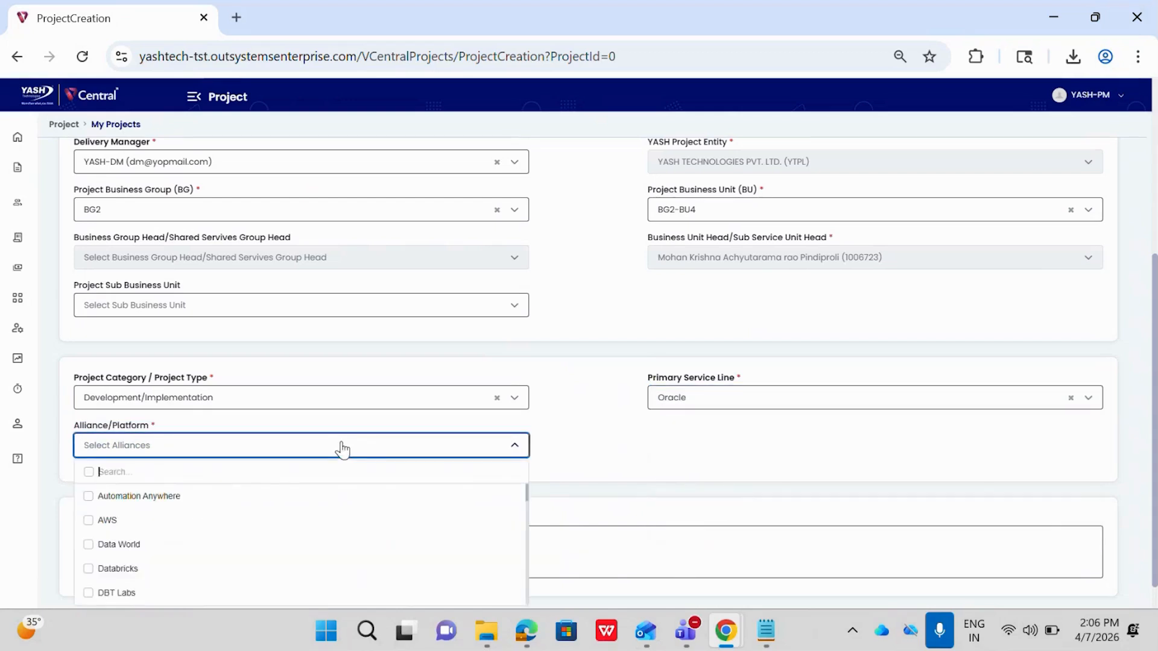
left_click(143, 544)
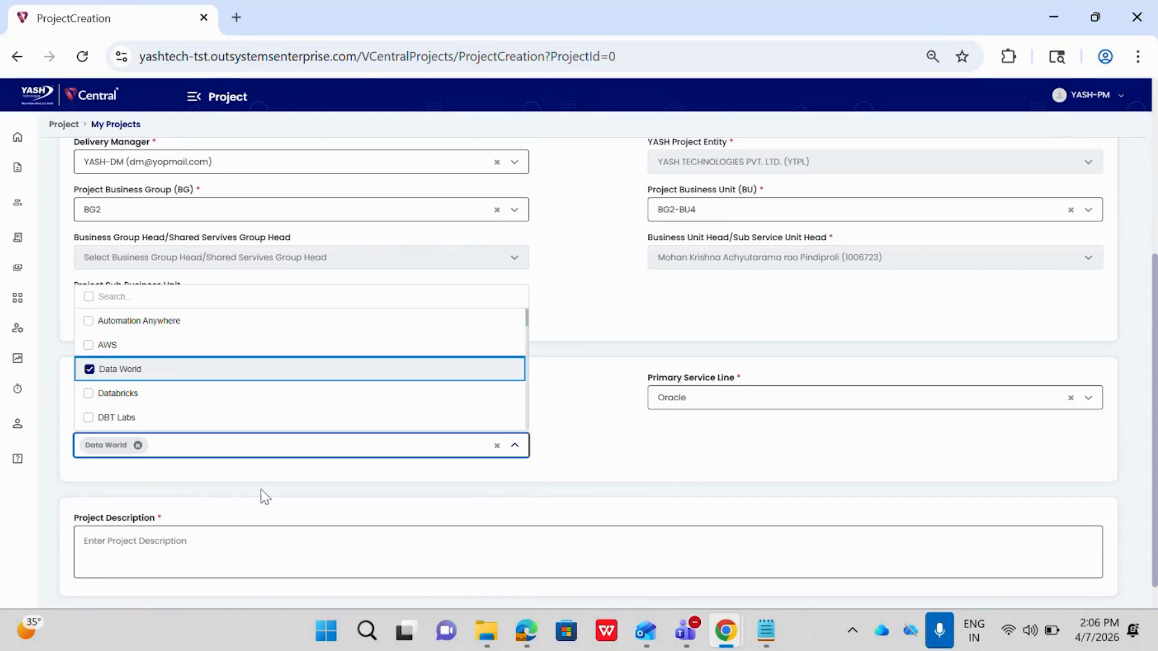
left_click(189, 540)
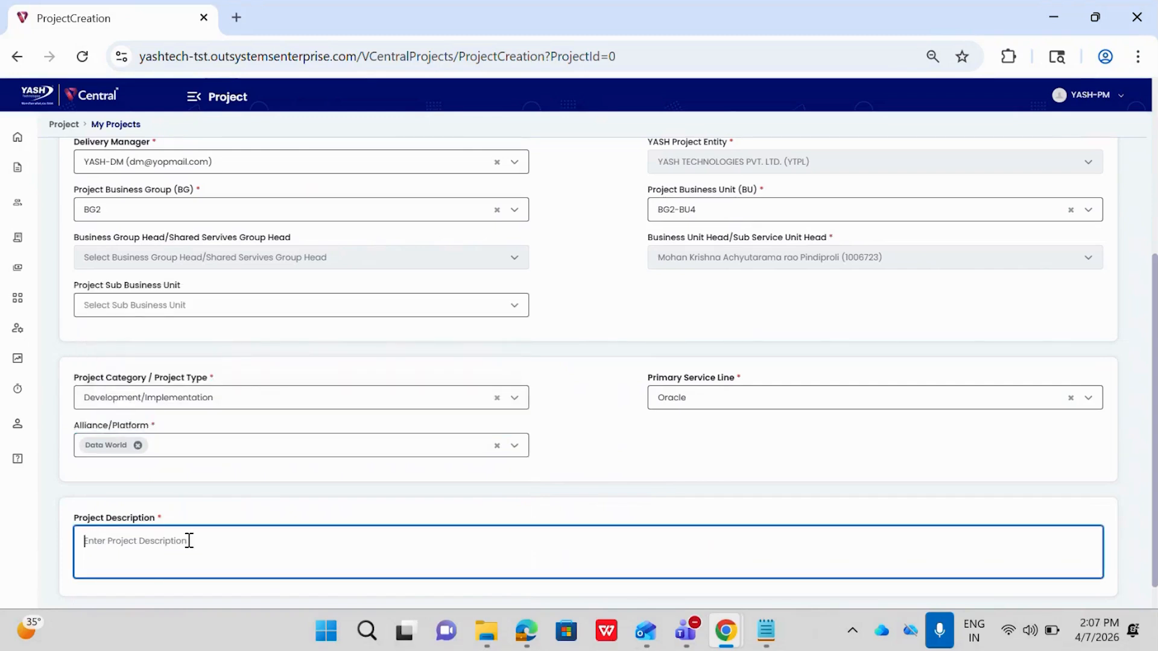
type("billable project")
scroll(189, 540, "down", 1)
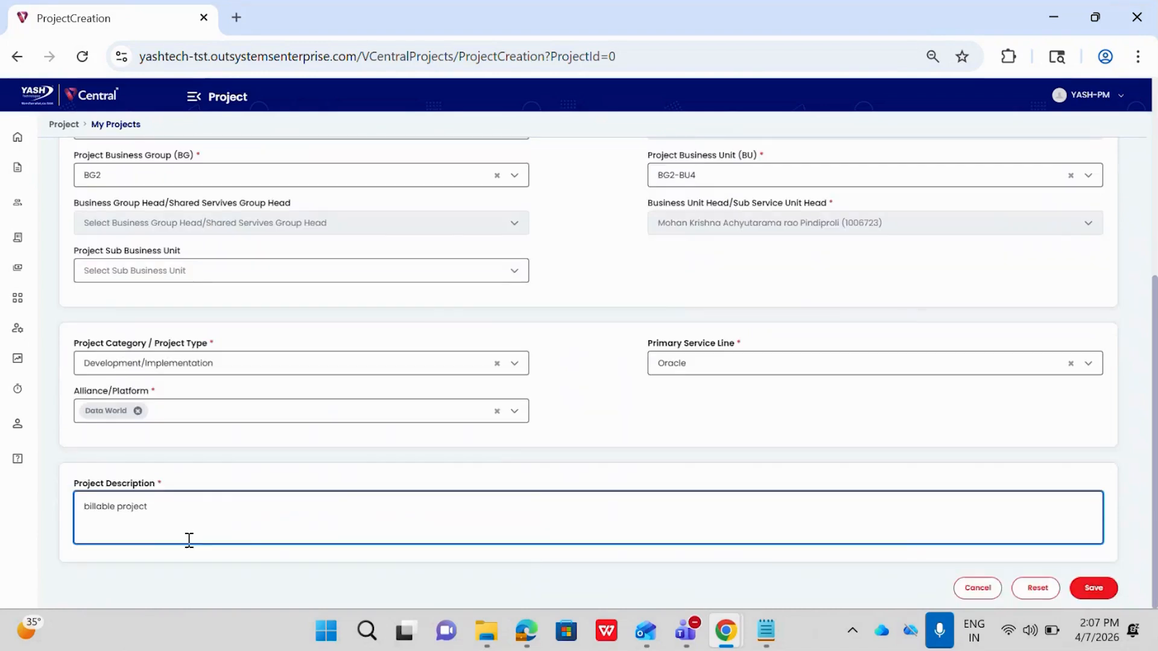
left_click(1093, 588)
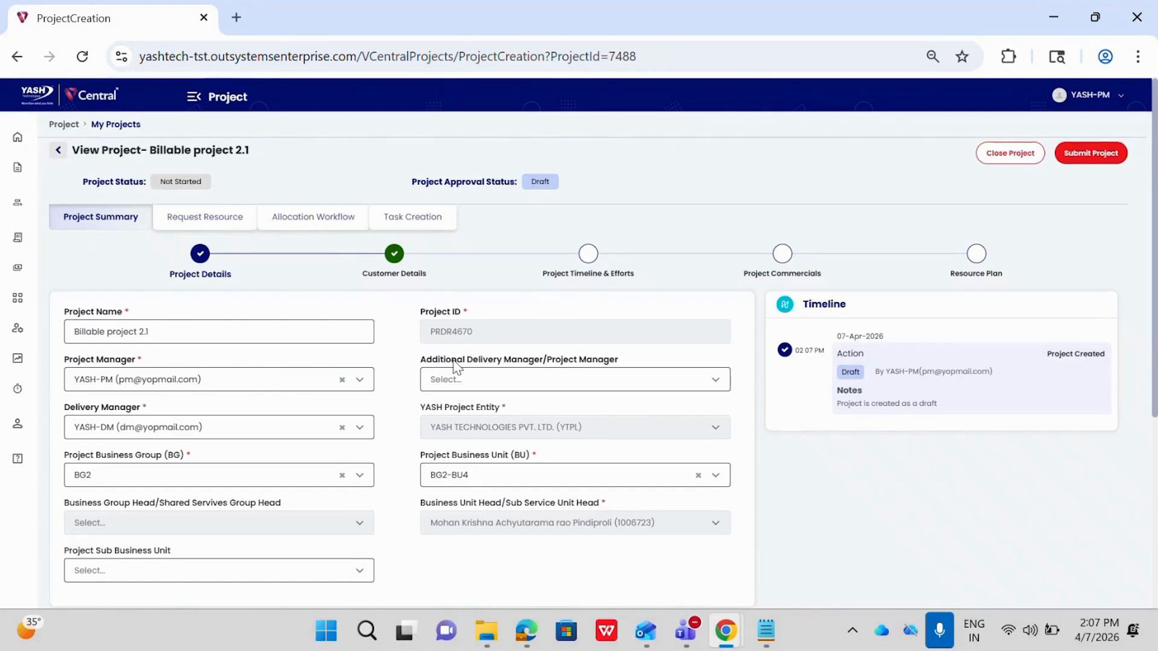
Review the saved project details, and save the customer details with Customer Demo 2.1 kept as the customer.
scroll(376, 352, "down", 2)
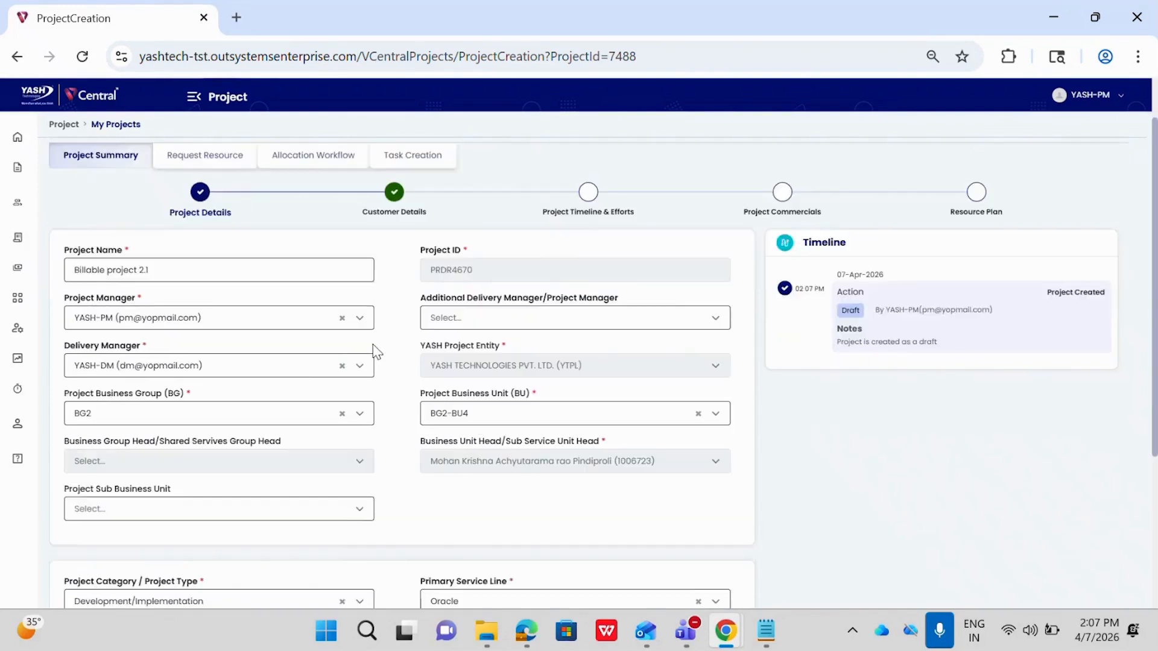
scroll(375, 351, "up", 1)
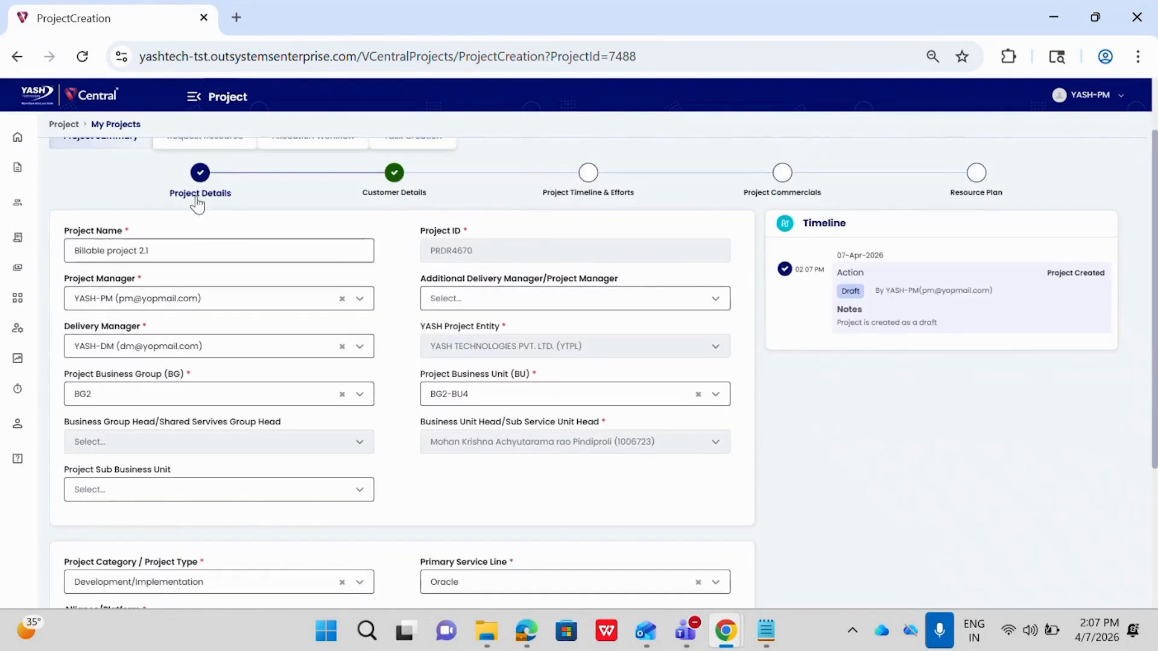
scroll(381, 356, "down", 1)
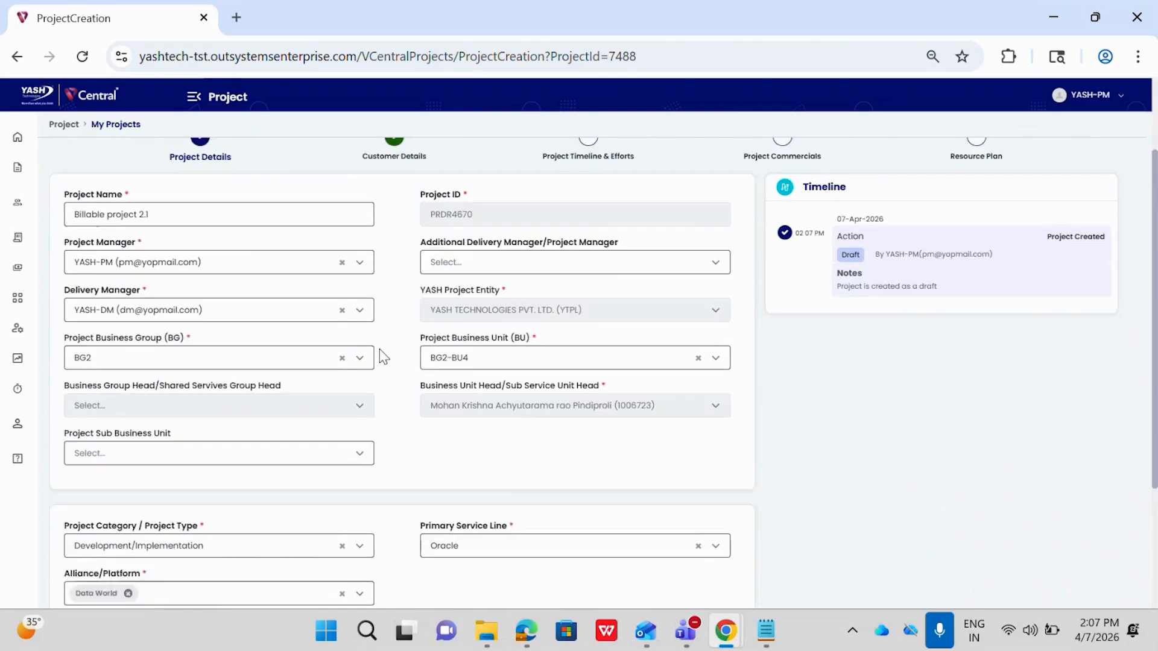
scroll(381, 356, "down", 2)
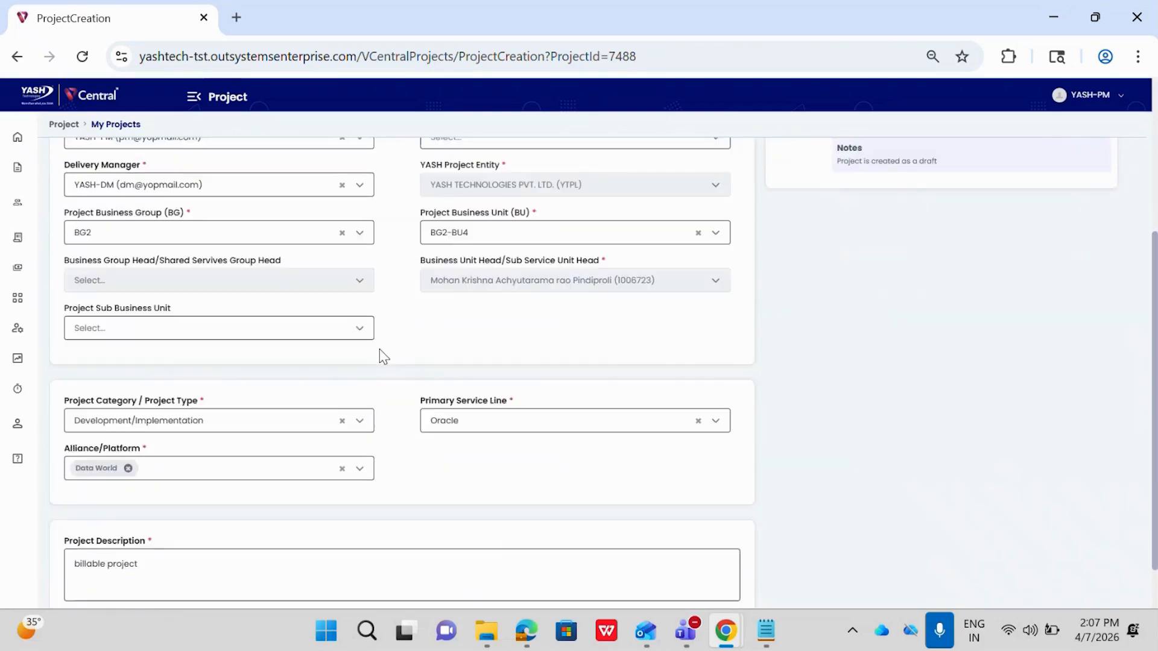
scroll(381, 356, "up", 1)
scroll(382, 356, "up", 3)
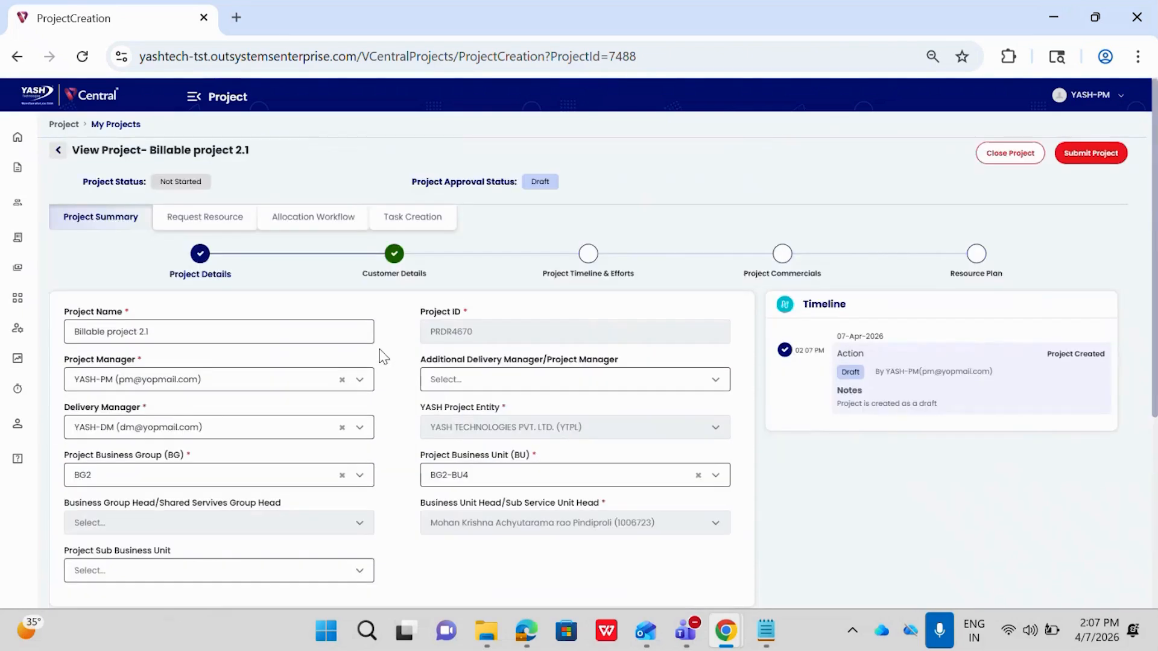
left_click(396, 255)
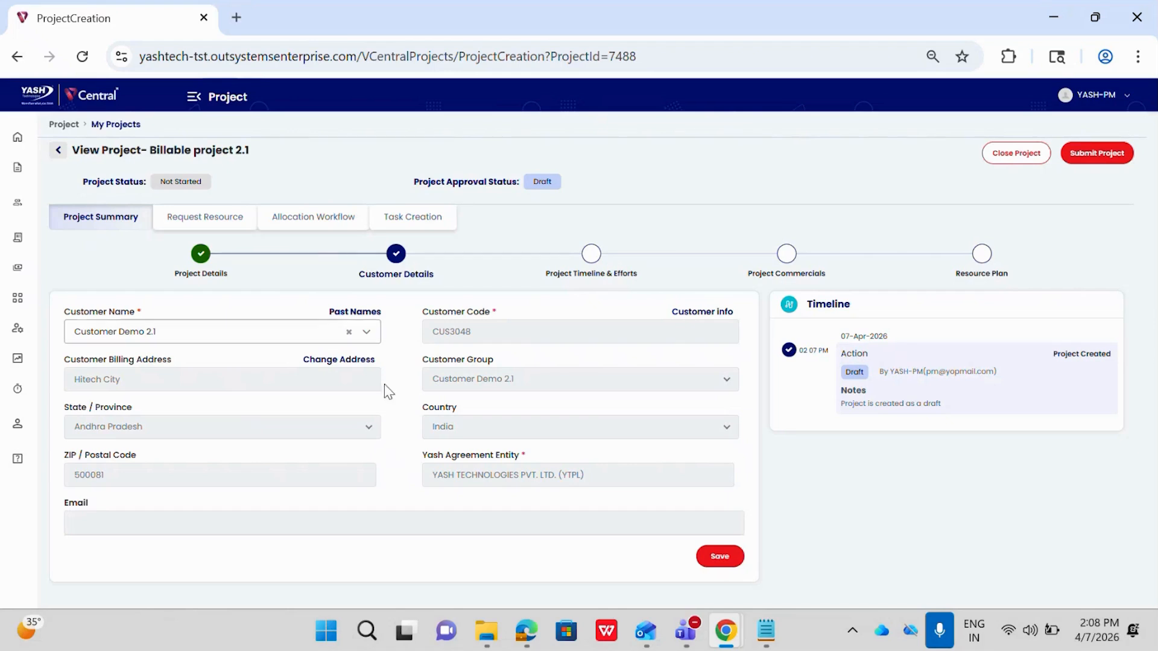
left_click(728, 566)
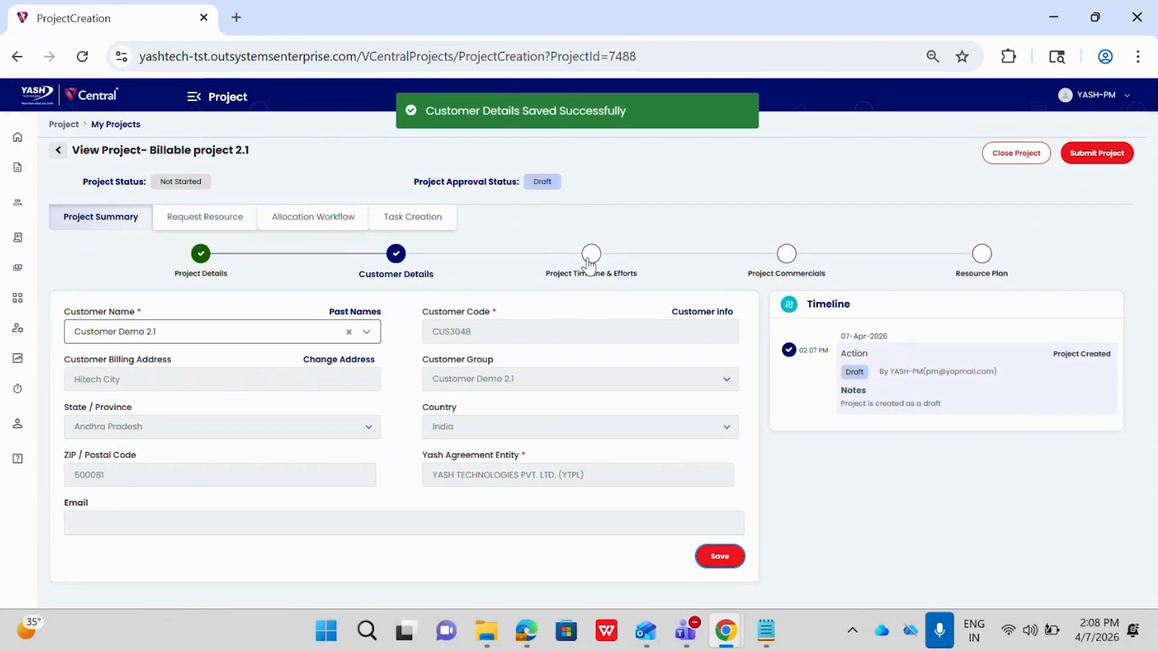
Set the project hours per day to 8 in the project timeline and efforts section.
left_click(593, 254)
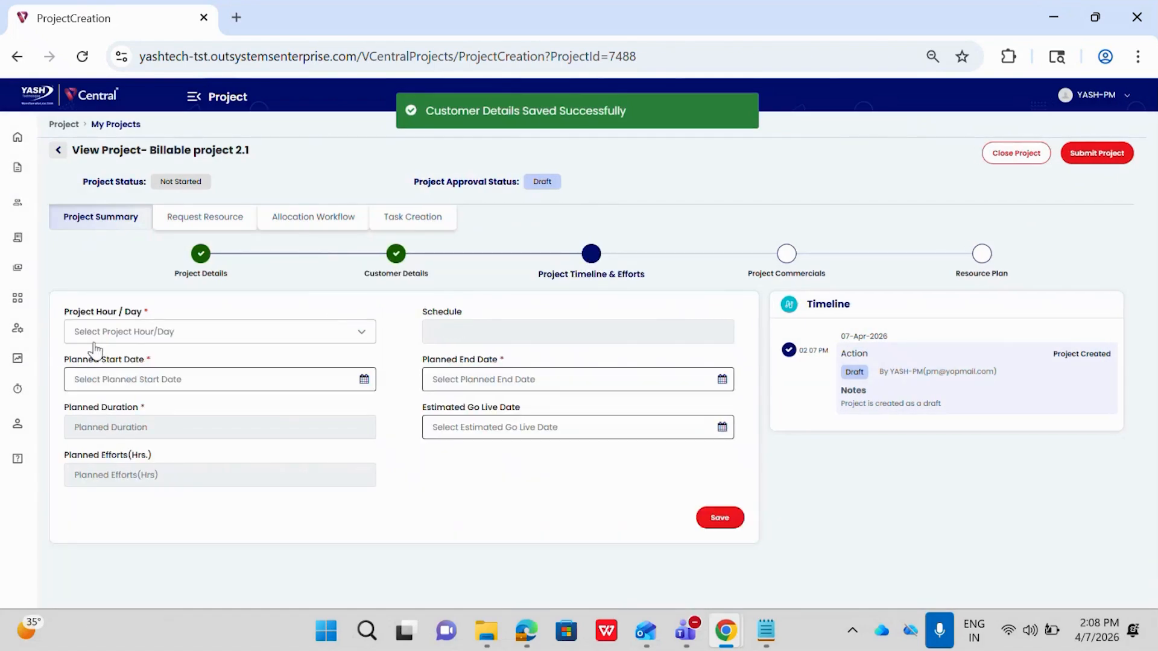
left_click(137, 341)
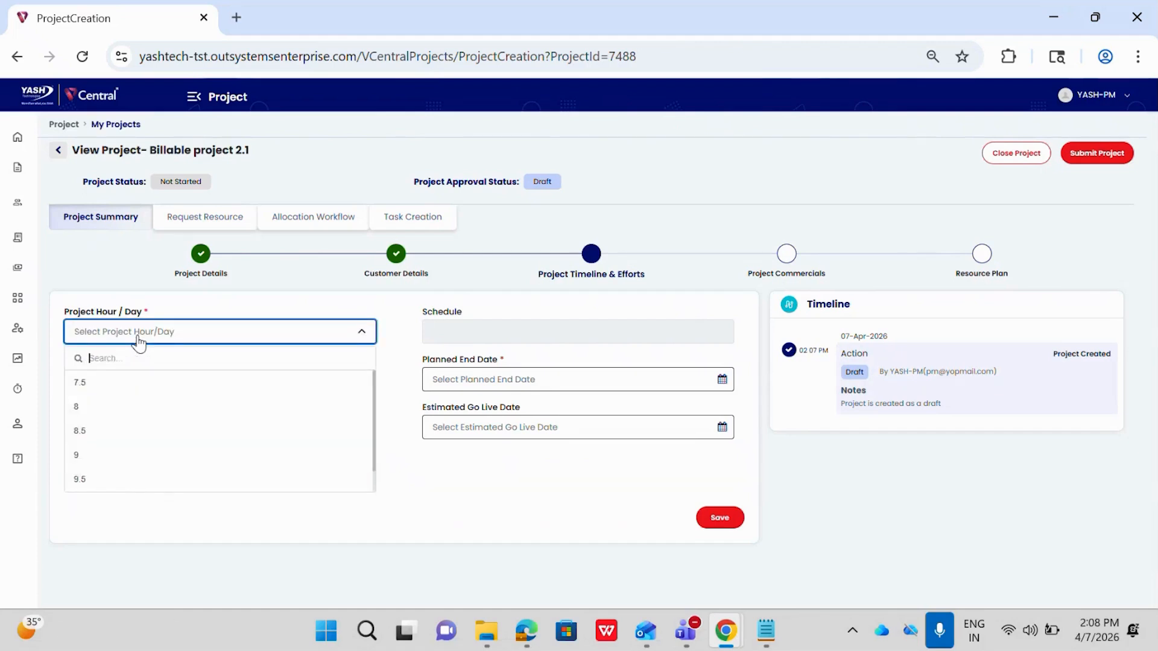
left_click(97, 406)
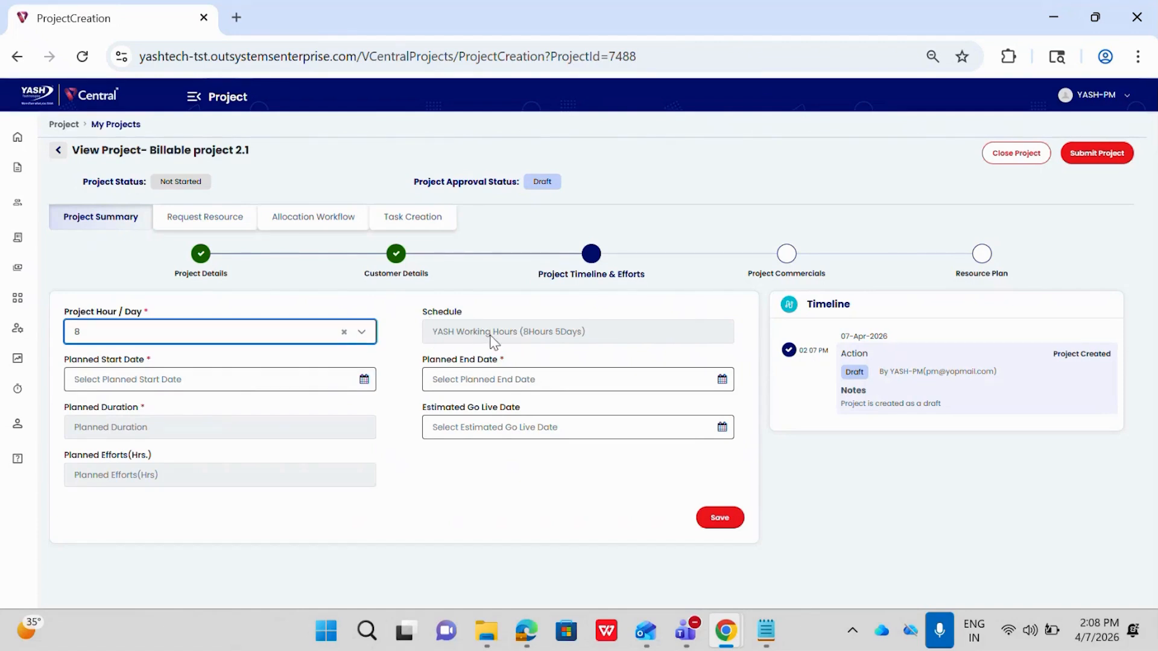
Set the planned start date to 2026-04-01 and the planned end date to 2026-07-31.
left_click(131, 379)
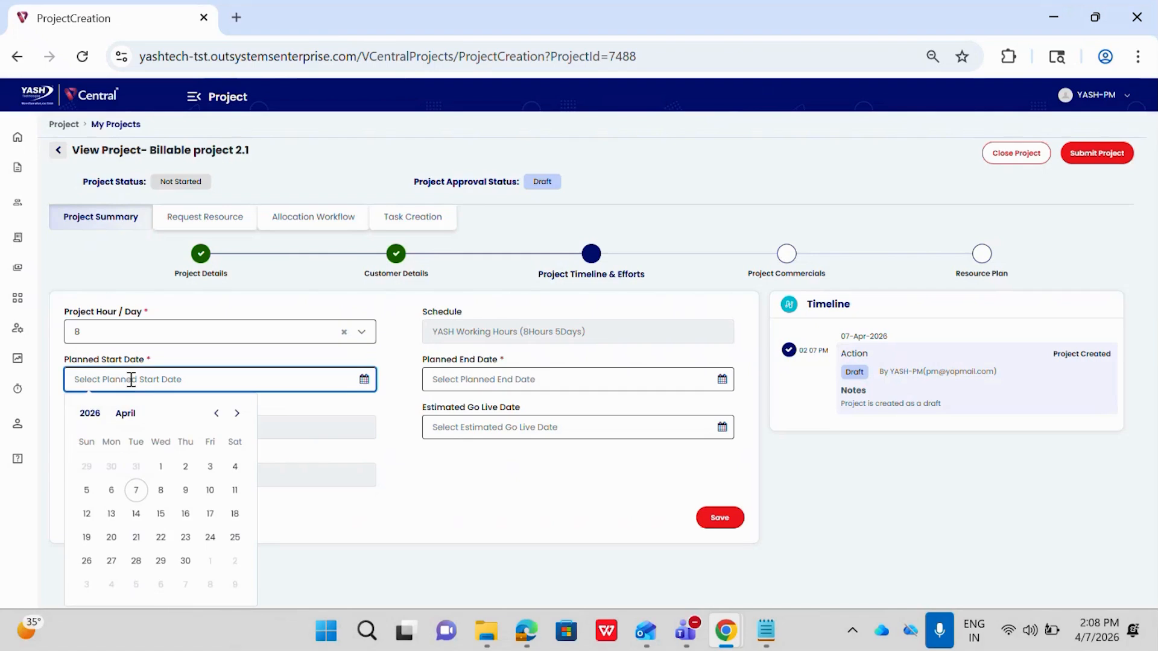
left_click(161, 467)
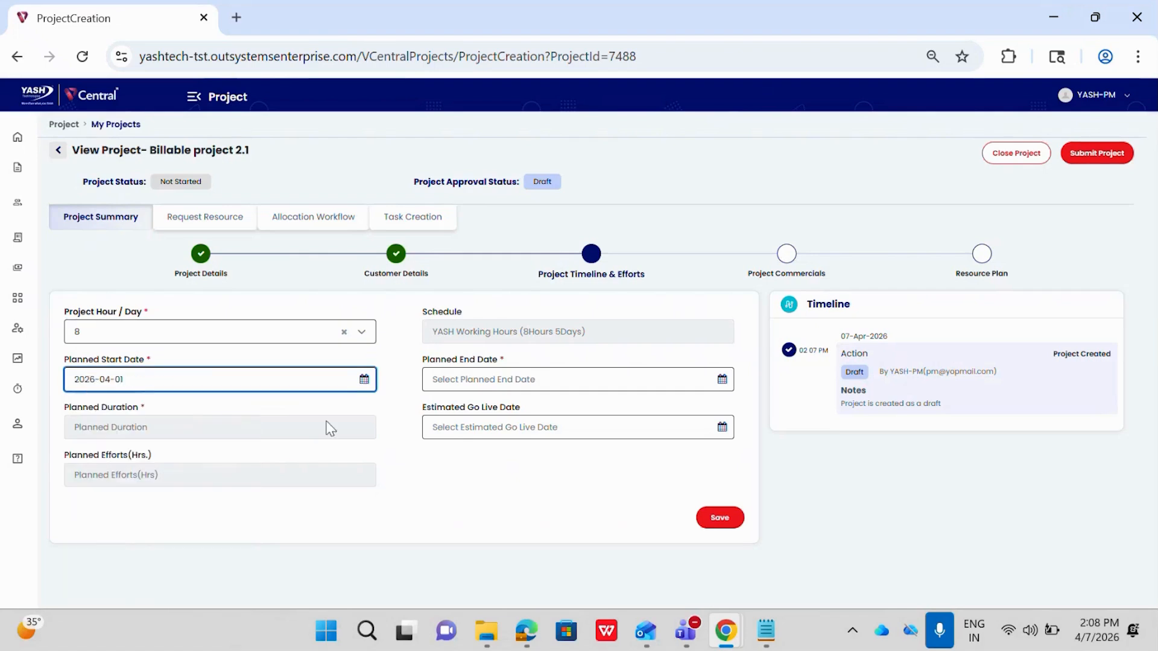
left_click(531, 379)
left_click(593, 413)
left_click(592, 414)
left_click(592, 414)
left_click(567, 562)
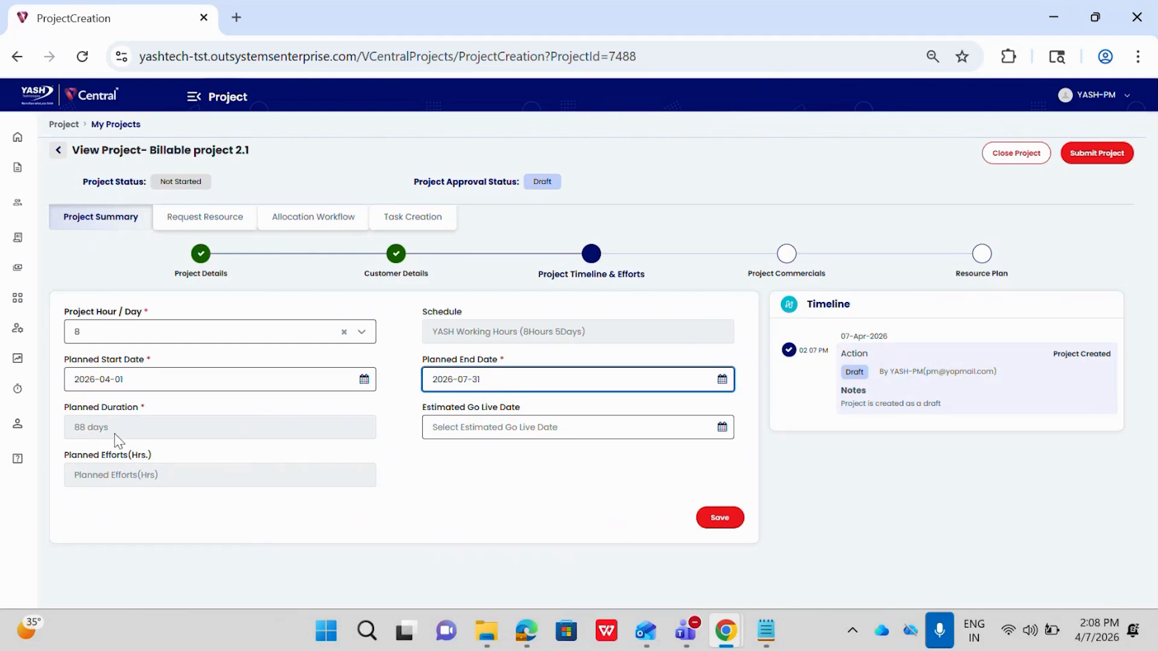
Set the estimated go-live date to 2026-06-01 and save the project timeline.
left_click(470, 428)
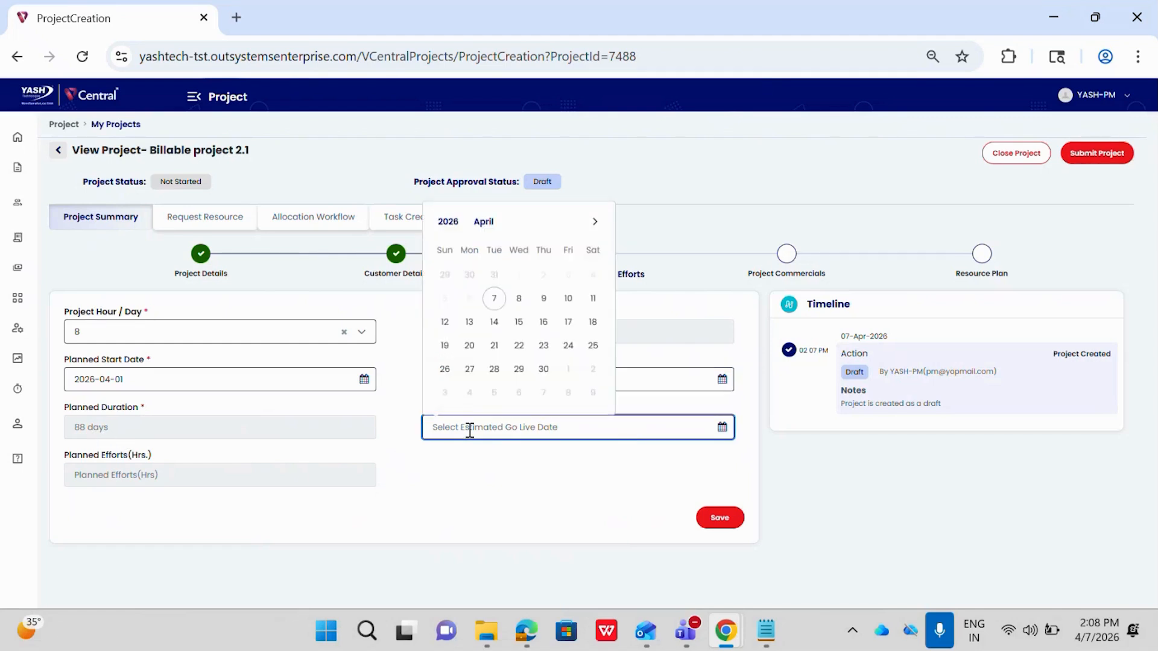
left_click(594, 222)
left_click(594, 222)
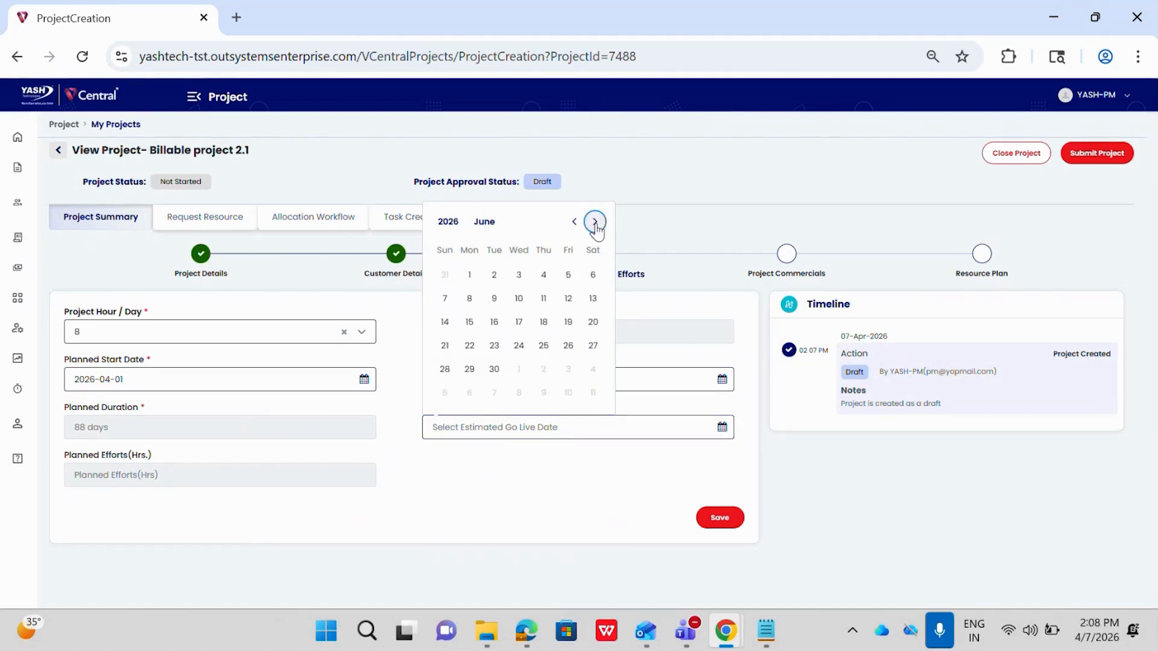
left_click(469, 275)
left_click(720, 517)
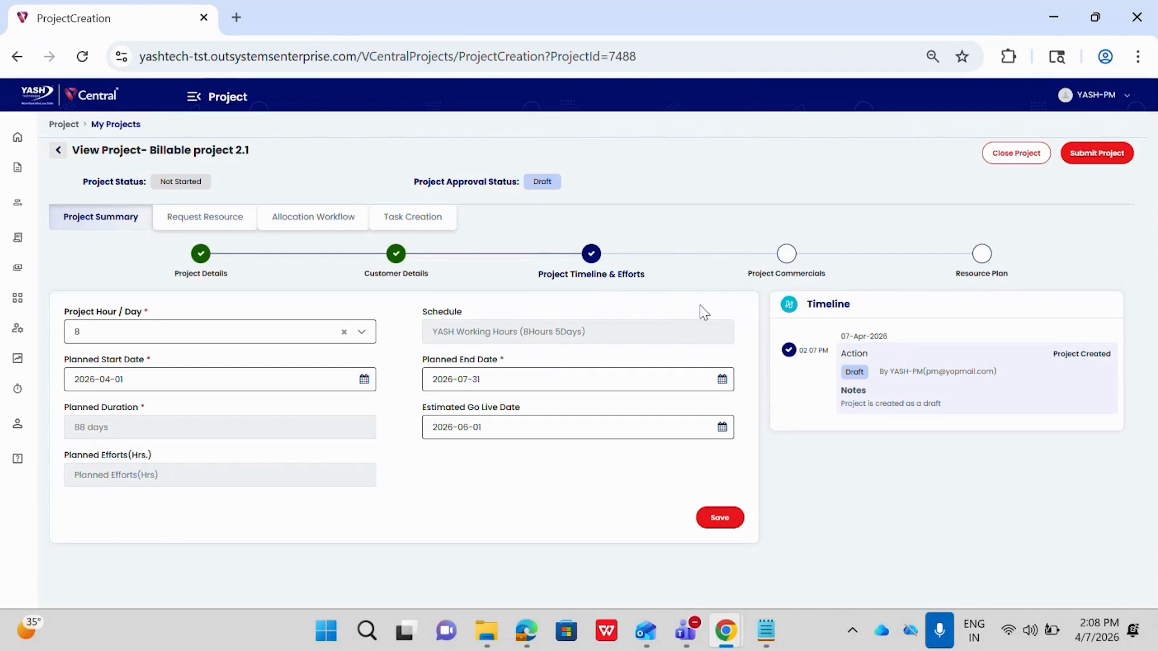
In the project commercials, set both the billing type/model and the sub billing type to T&M.
left_click(790, 264)
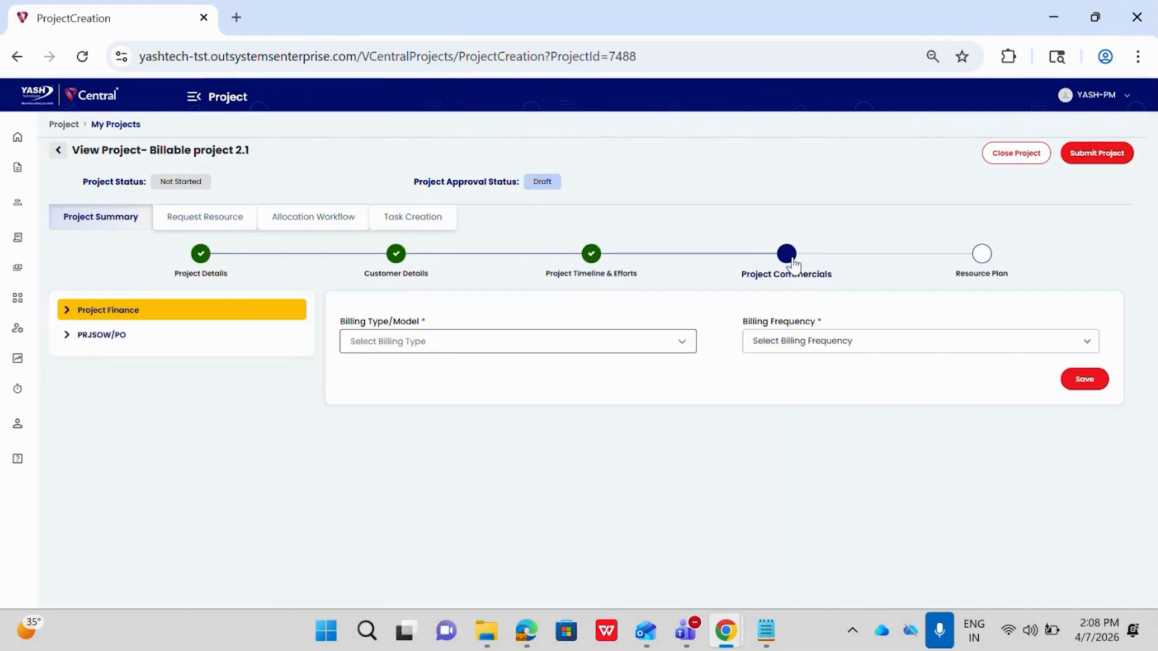
left_click(381, 343)
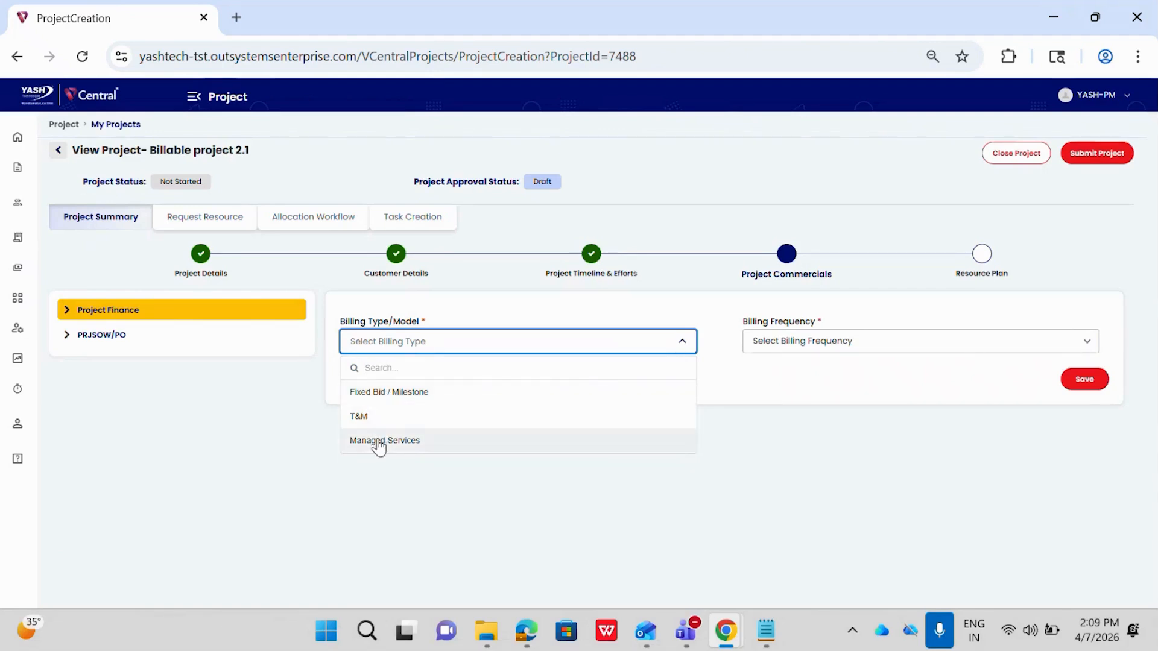
left_click(375, 416)
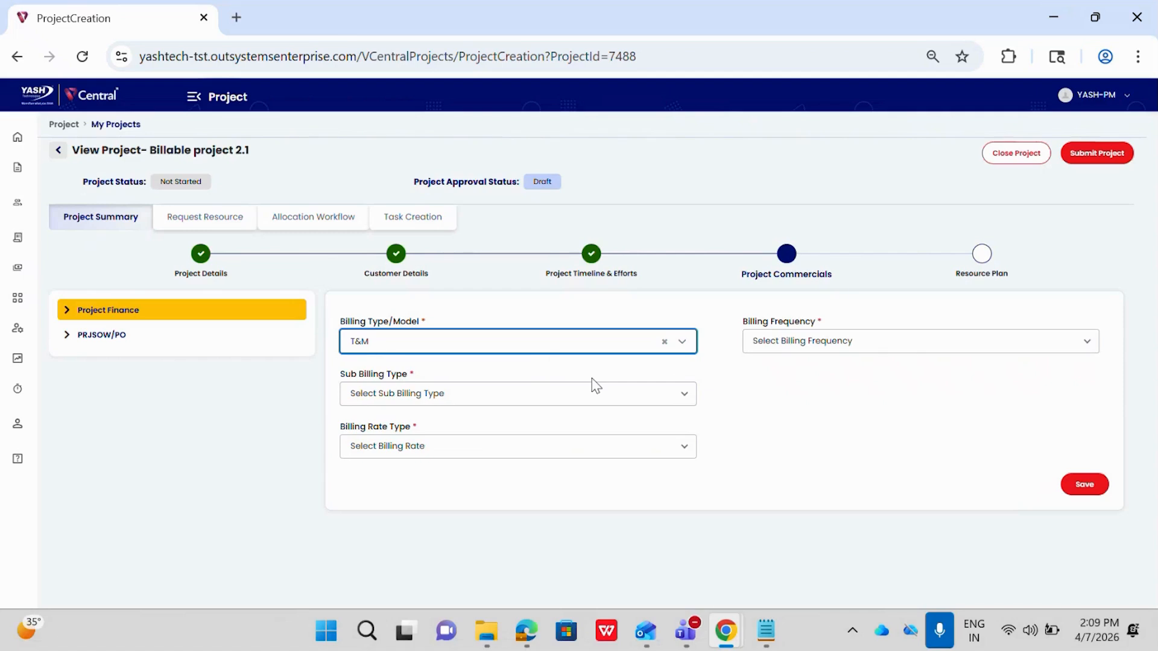
left_click(405, 399)
left_click(395, 437)
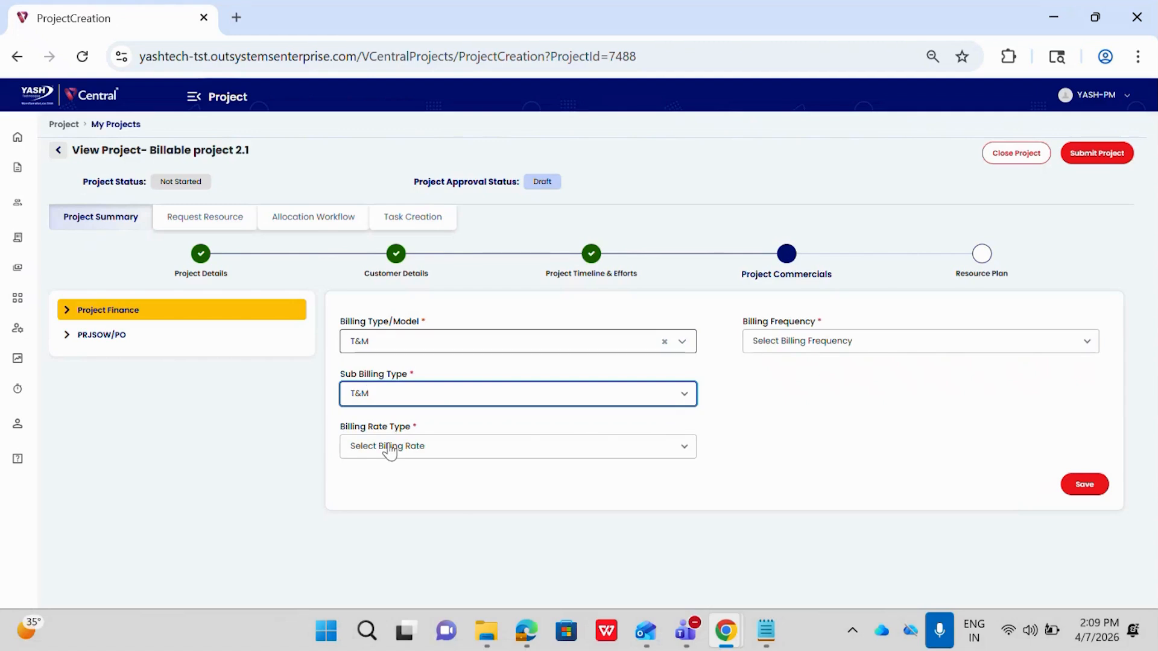
Set the billing rate type and the billing frequency to Monthly.
left_click(390, 449)
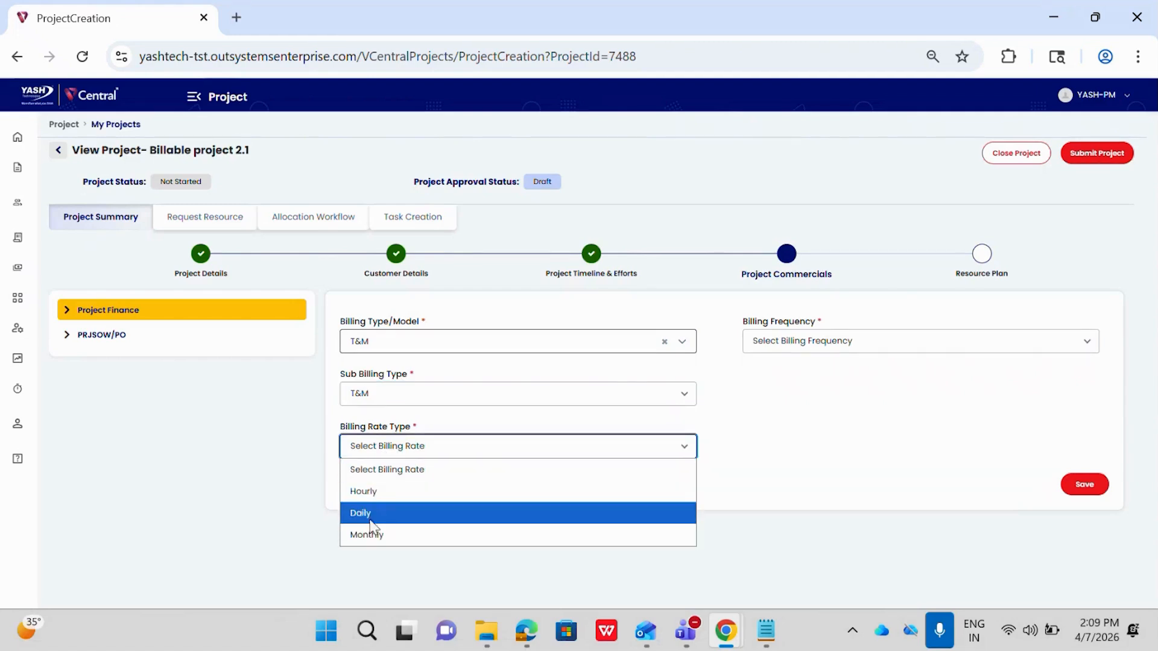
left_click(371, 534)
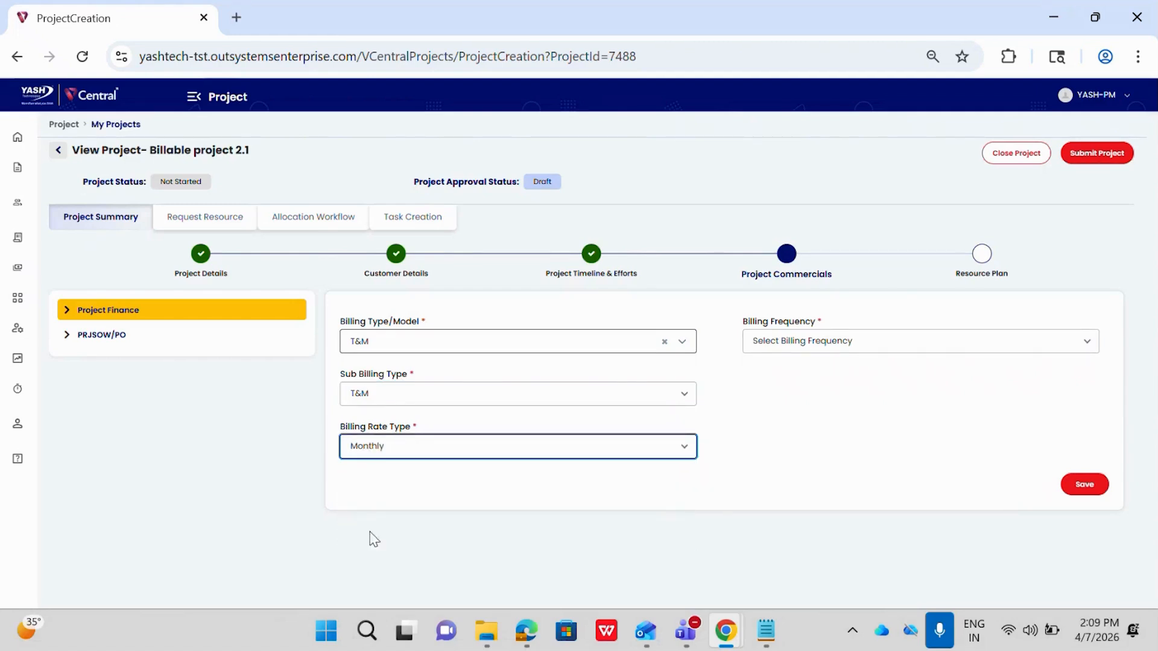
left_click(780, 339)
left_click(778, 405)
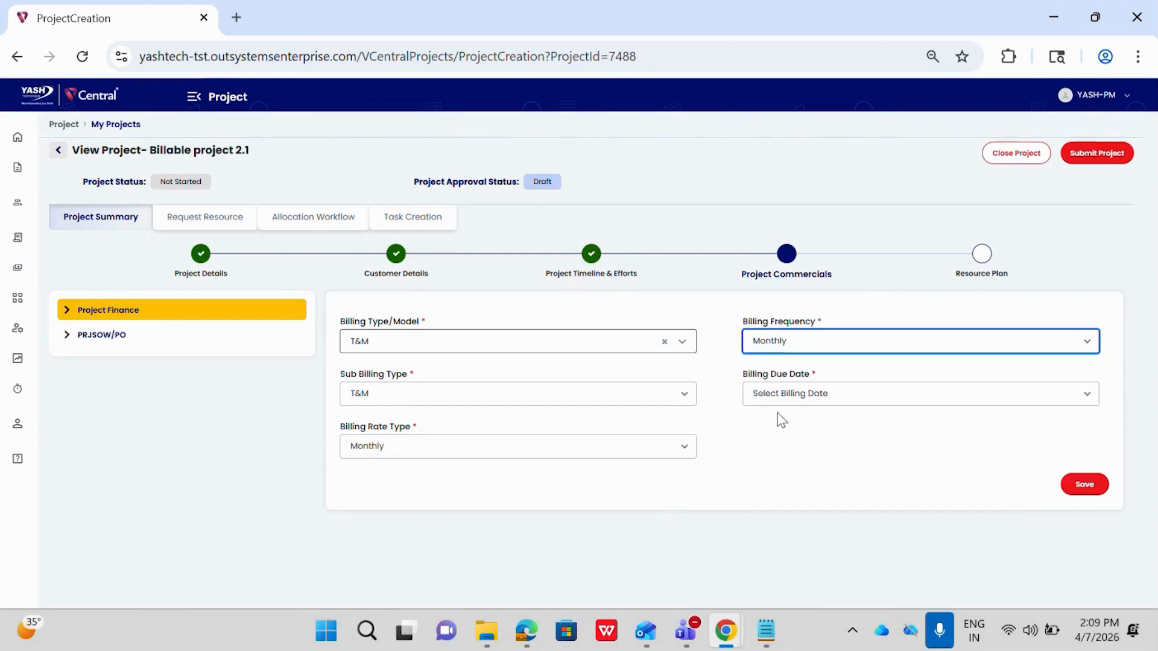
left_click(782, 341)
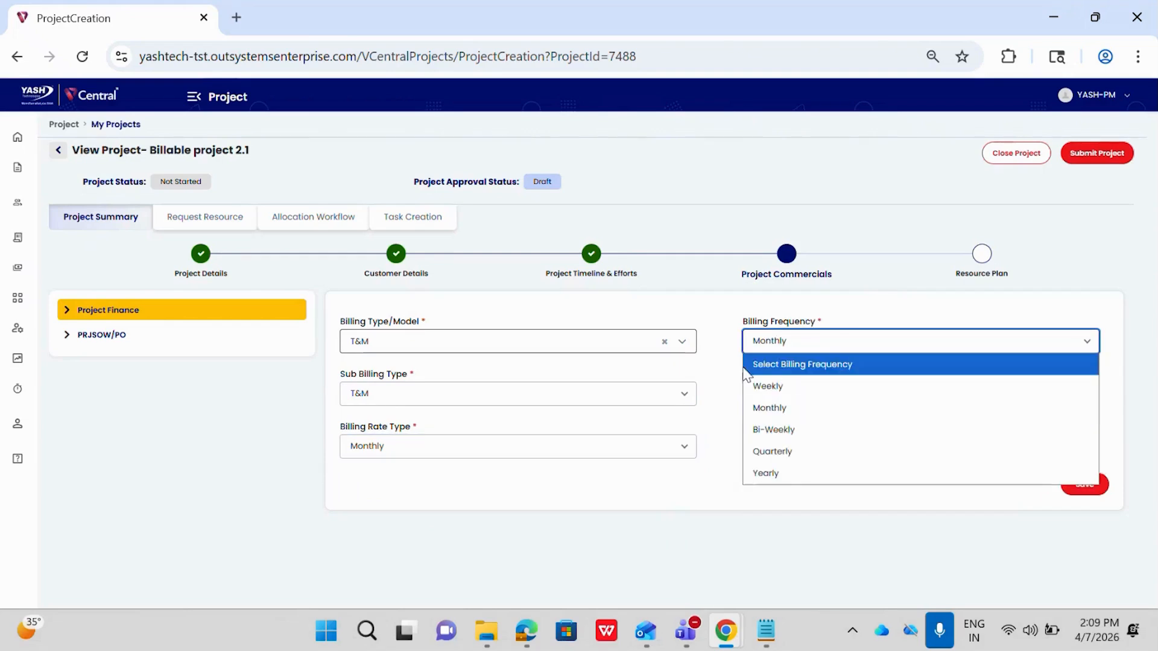
left_click(764, 403)
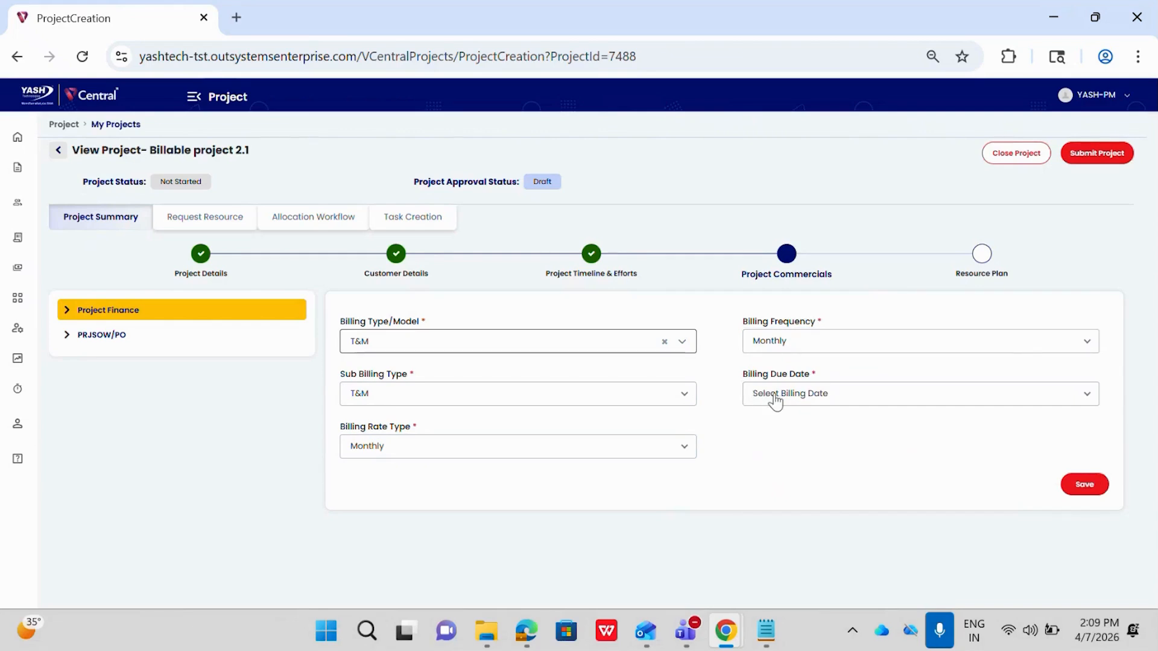
Set the billing due date to 20 and save the project finance settings.
left_click(775, 401)
scroll(786, 296, "down", 2)
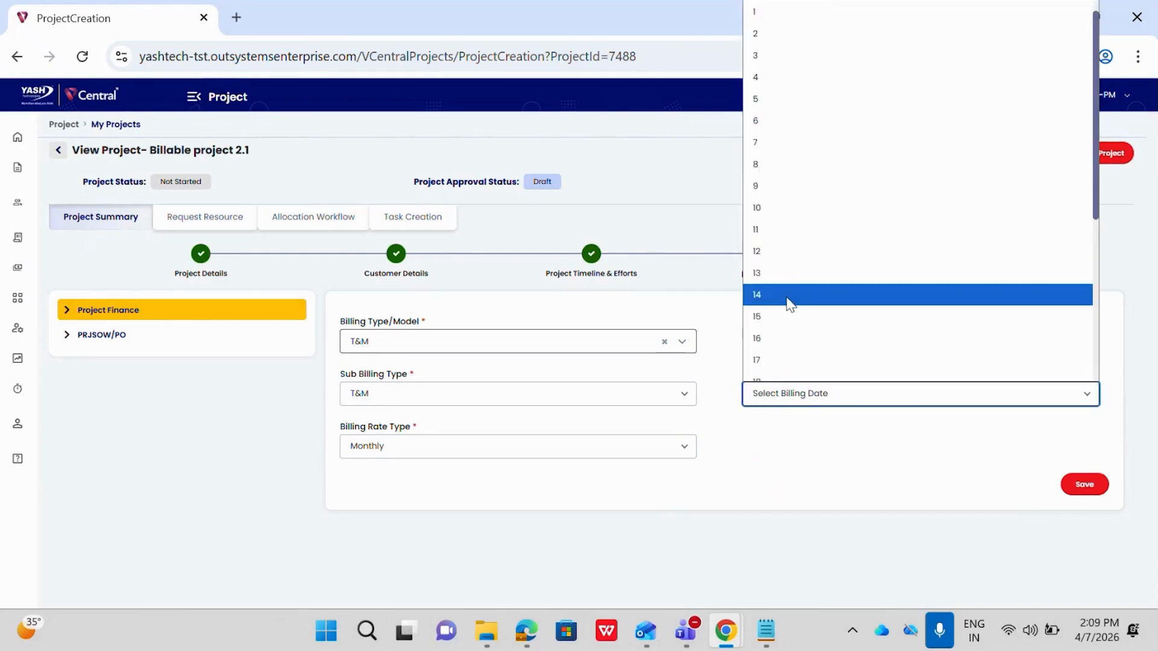
scroll(768, 354, "down", 2)
left_click(768, 354)
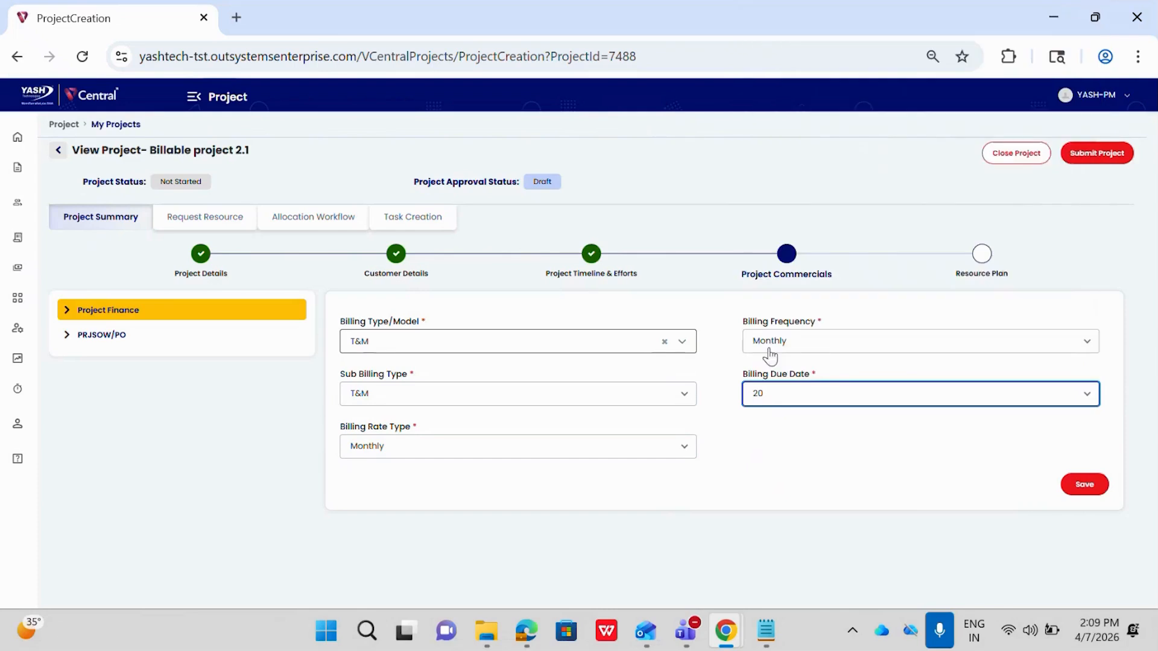
left_click(1084, 484)
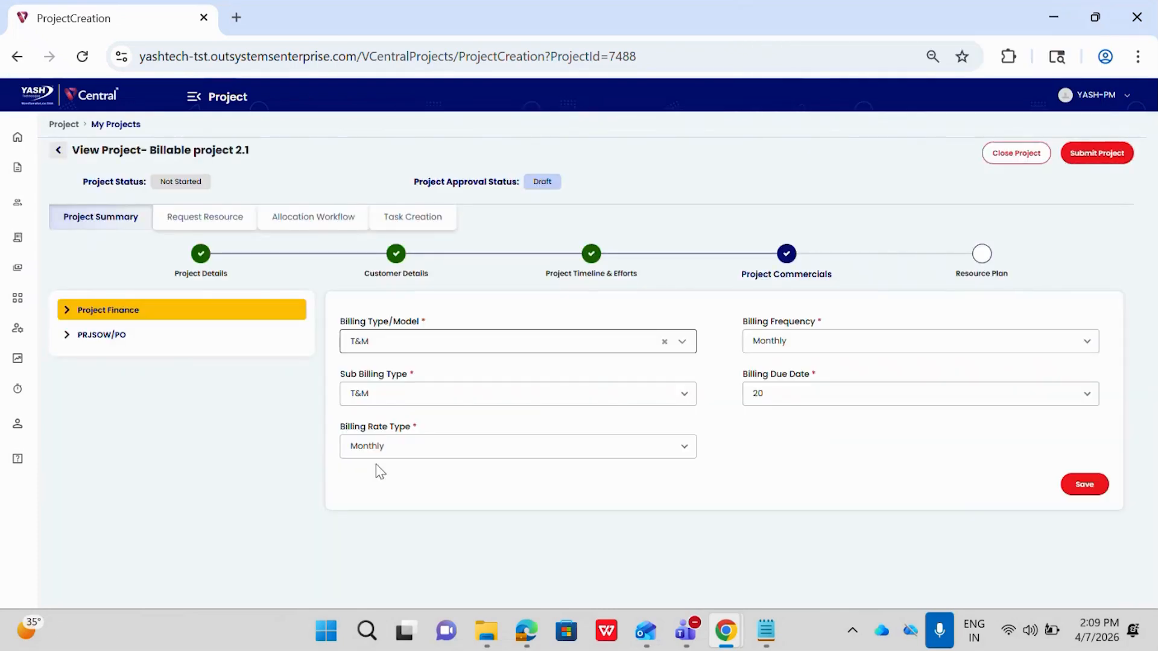
Add a PRJSOW/PO entry to the project commercials and set its SOW/PO ID to the "Sow1 /Customer PO" option.
left_click(93, 341)
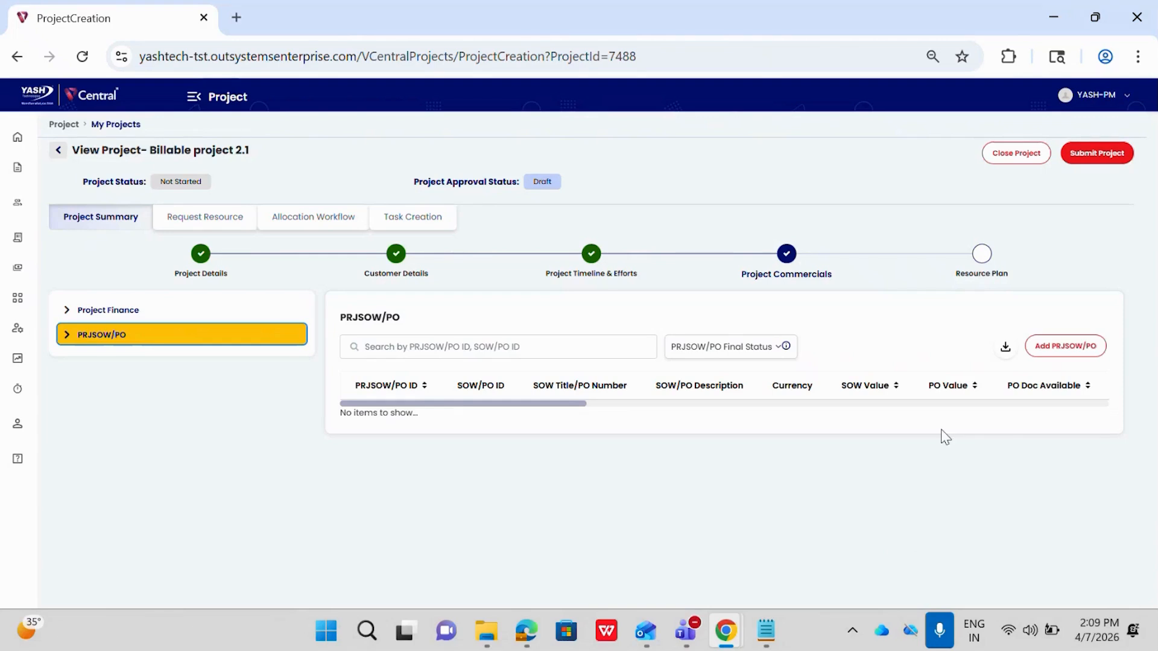
left_click(1041, 355)
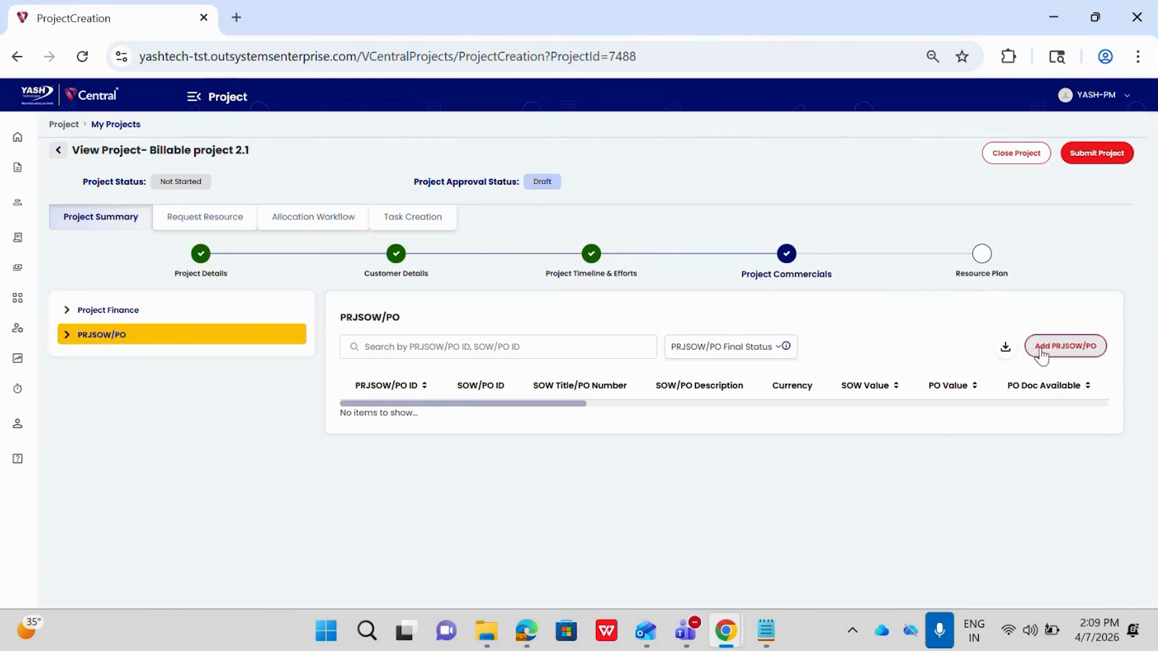
scroll(531, 416, "down", 1)
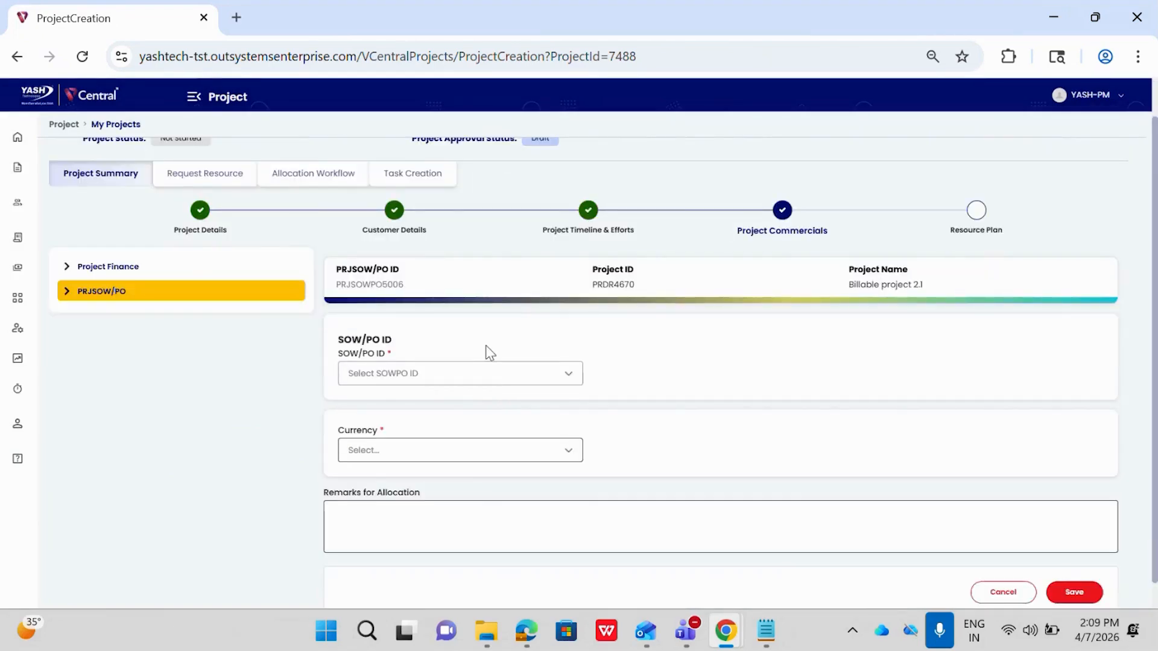
scroll(486, 356, "up", 1)
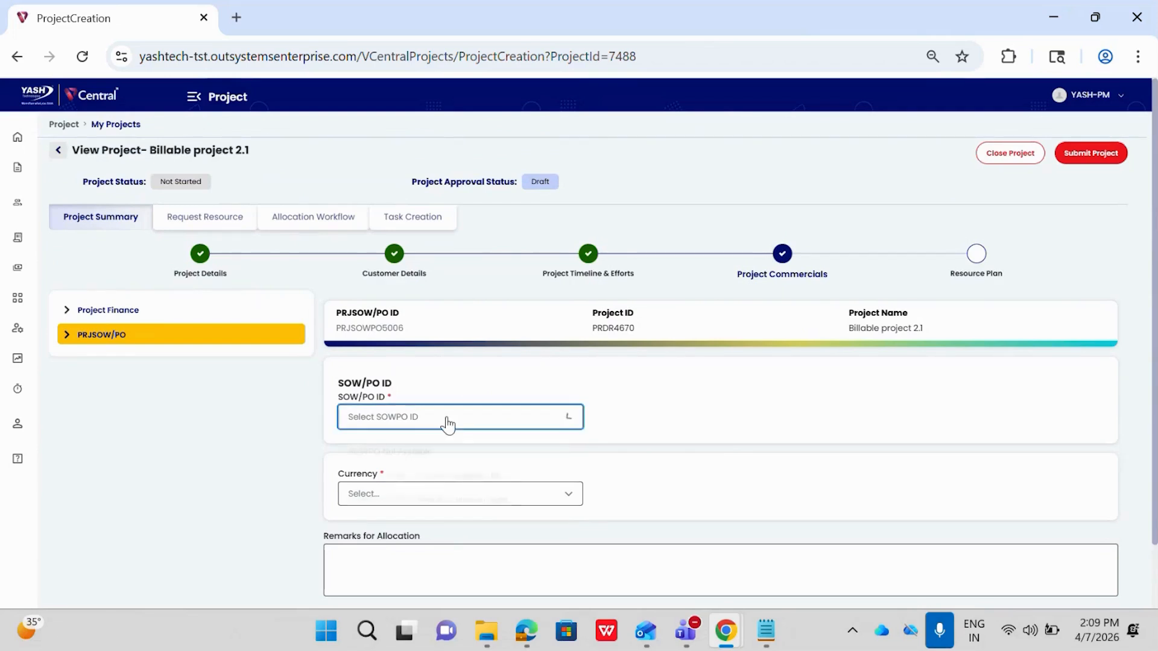
left_click(447, 425)
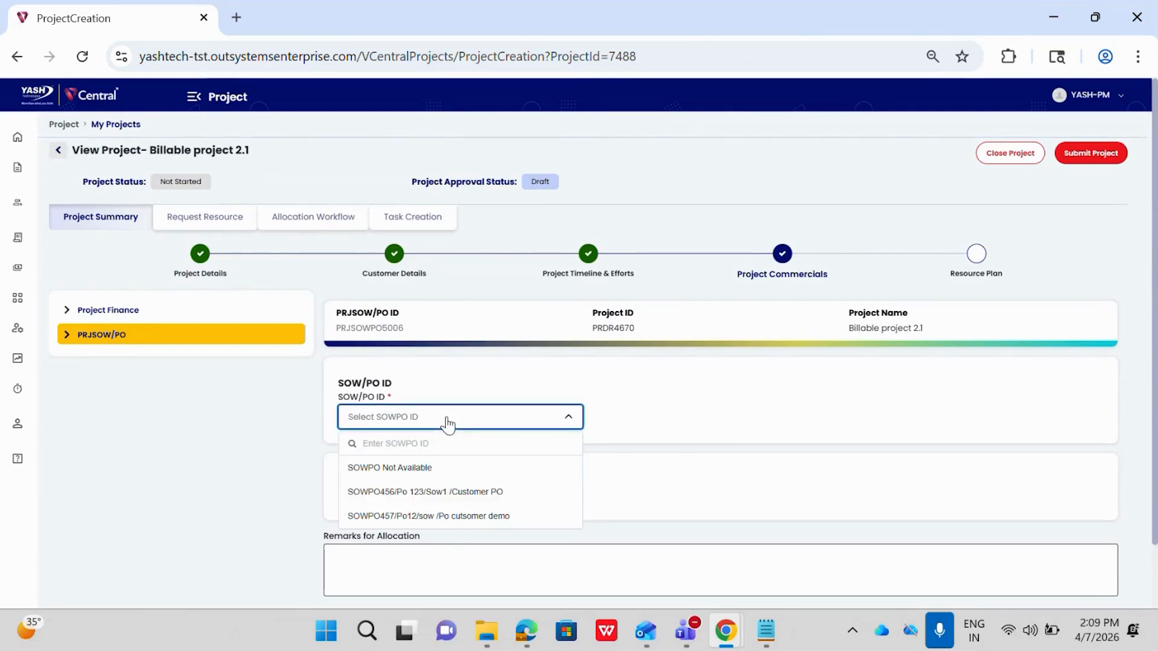
left_click(420, 476)
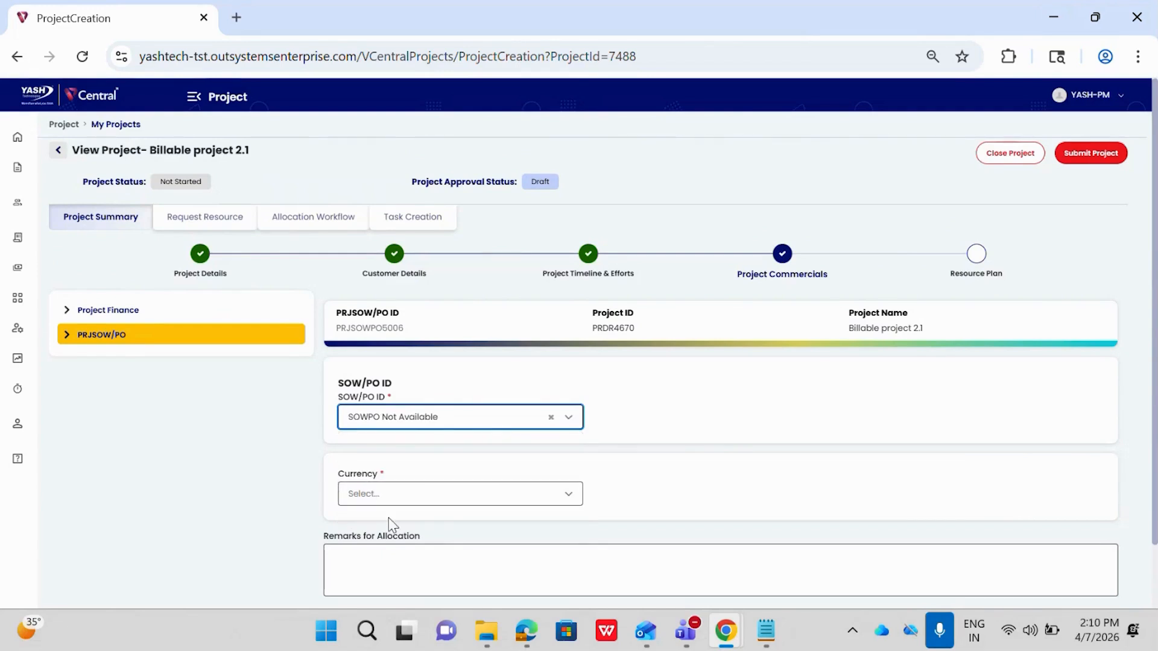
left_click(420, 417)
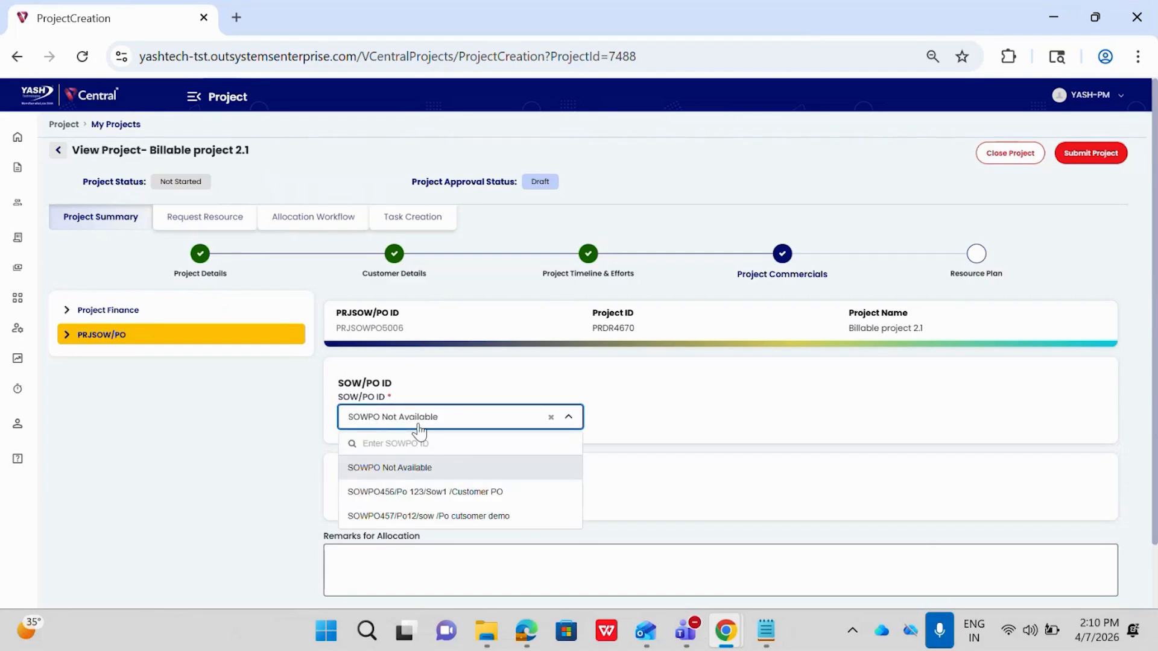
left_click(409, 498)
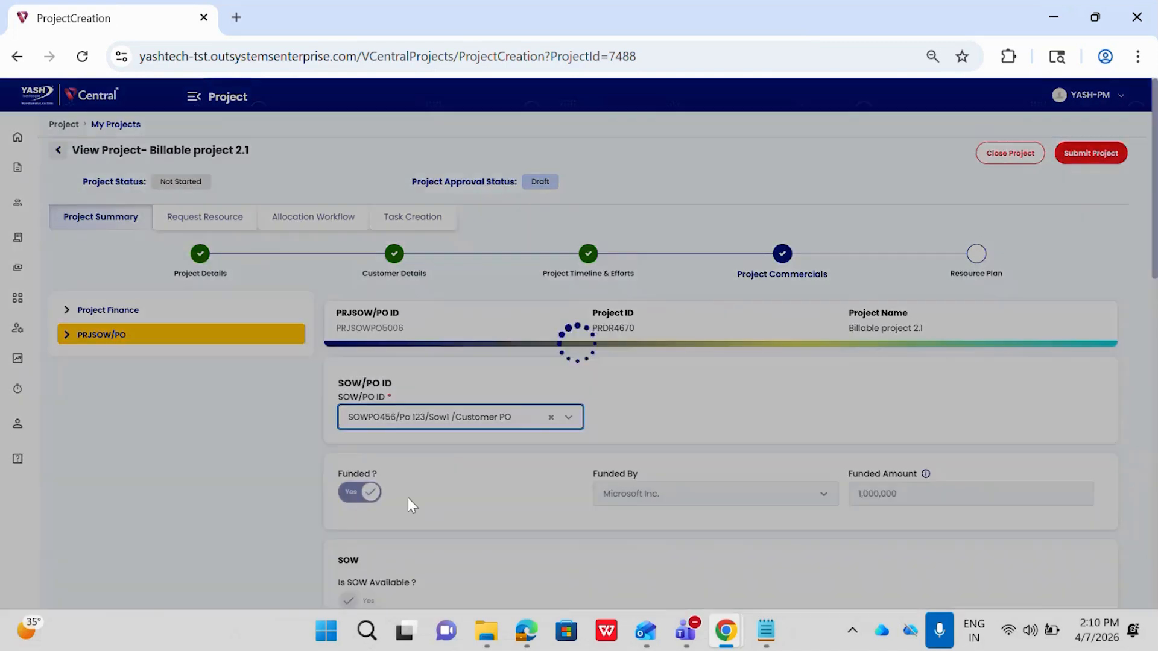
Examine the funding, SOW, PO and billing details of the chosen SOW/PO.
scroll(409, 500, "down", 2)
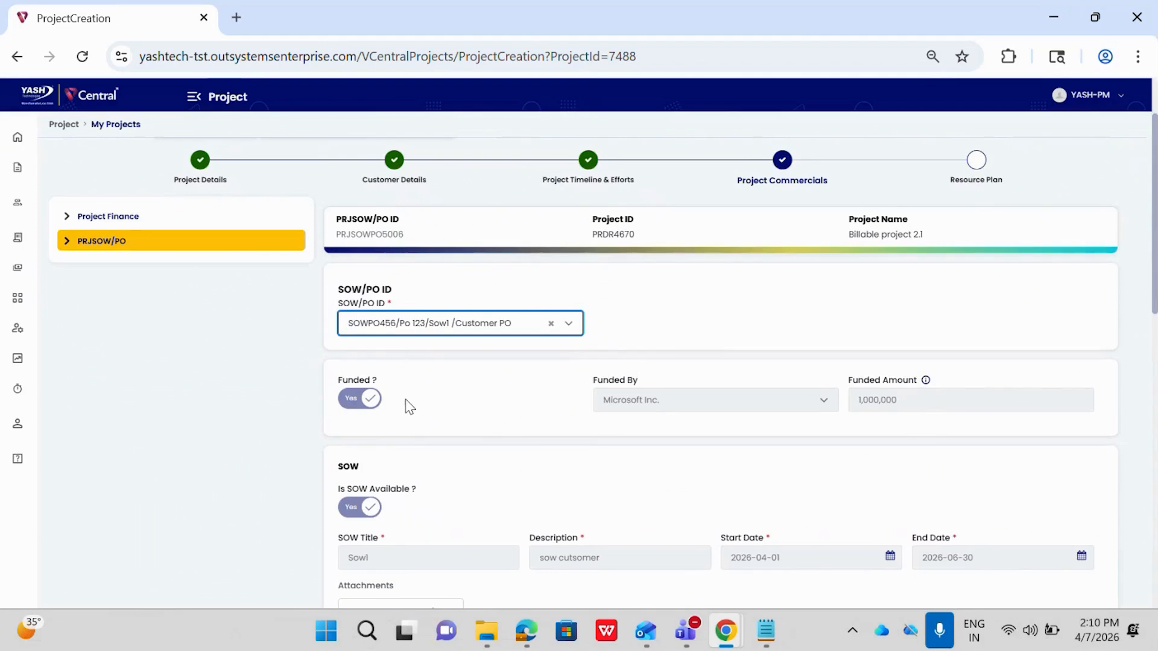
scroll(406, 406, "down", 1)
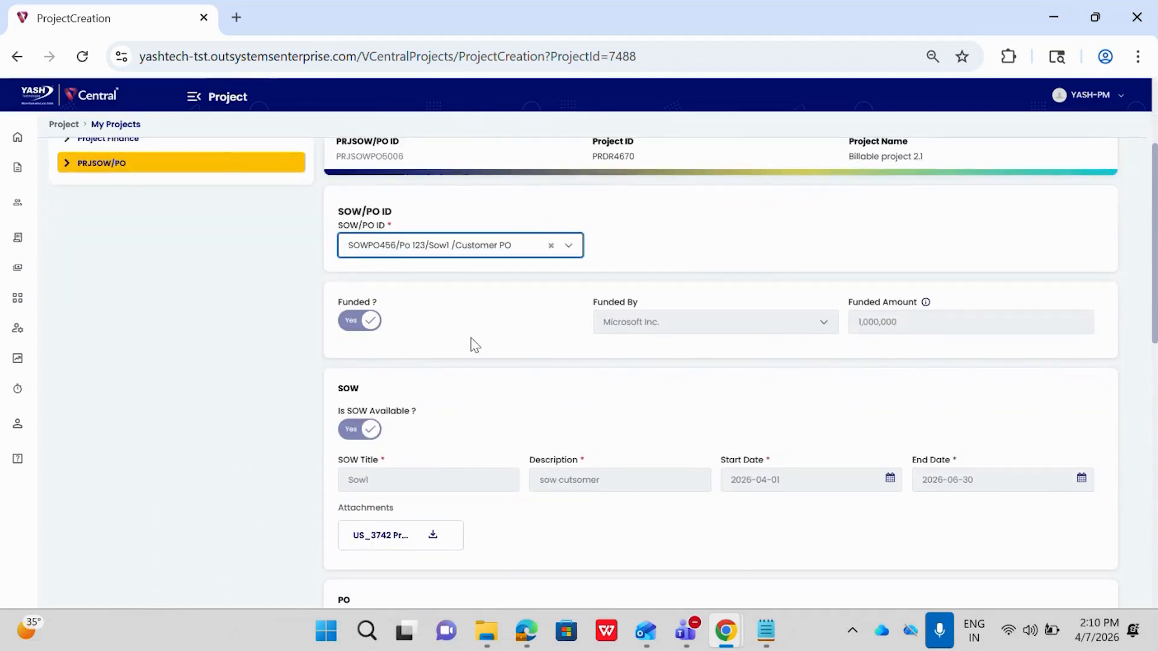
scroll(472, 335, "down", 1)
scroll(475, 437, "down", 2)
scroll(475, 432, "down", 1)
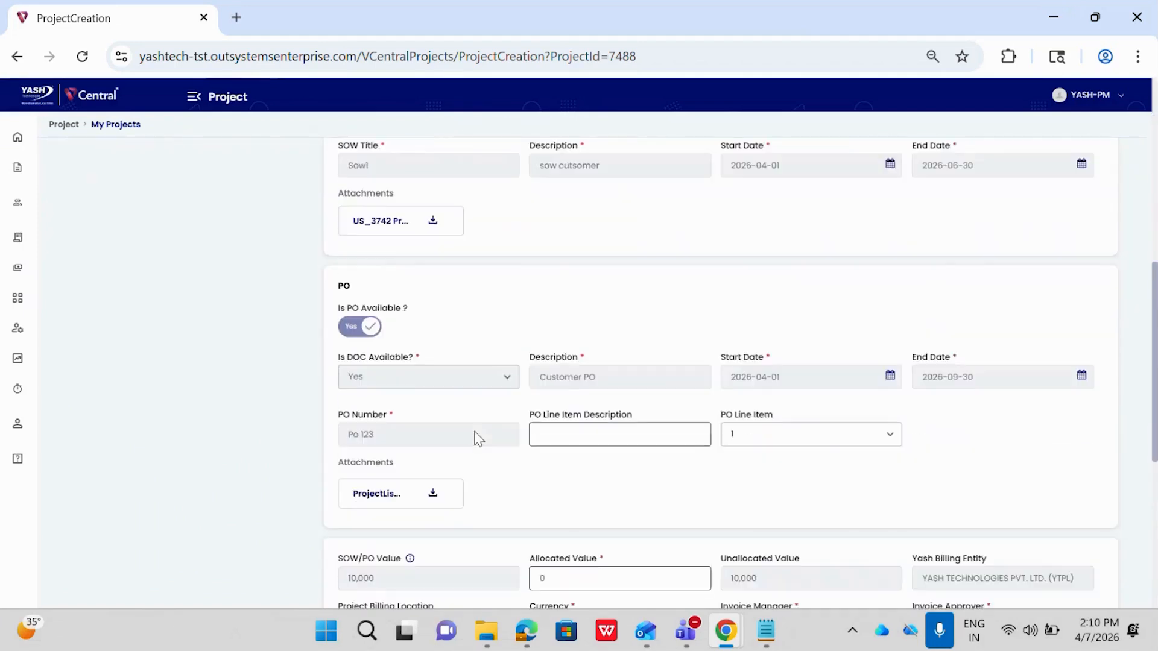
scroll(413, 412, "up", 1)
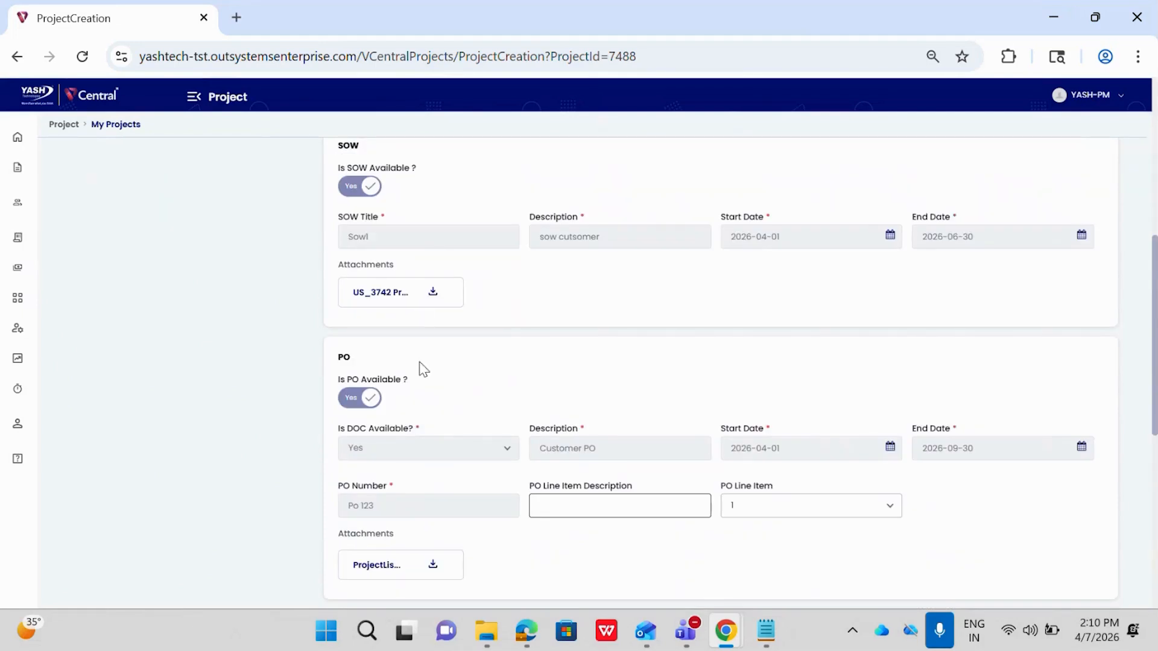
scroll(422, 369, "down", 2)
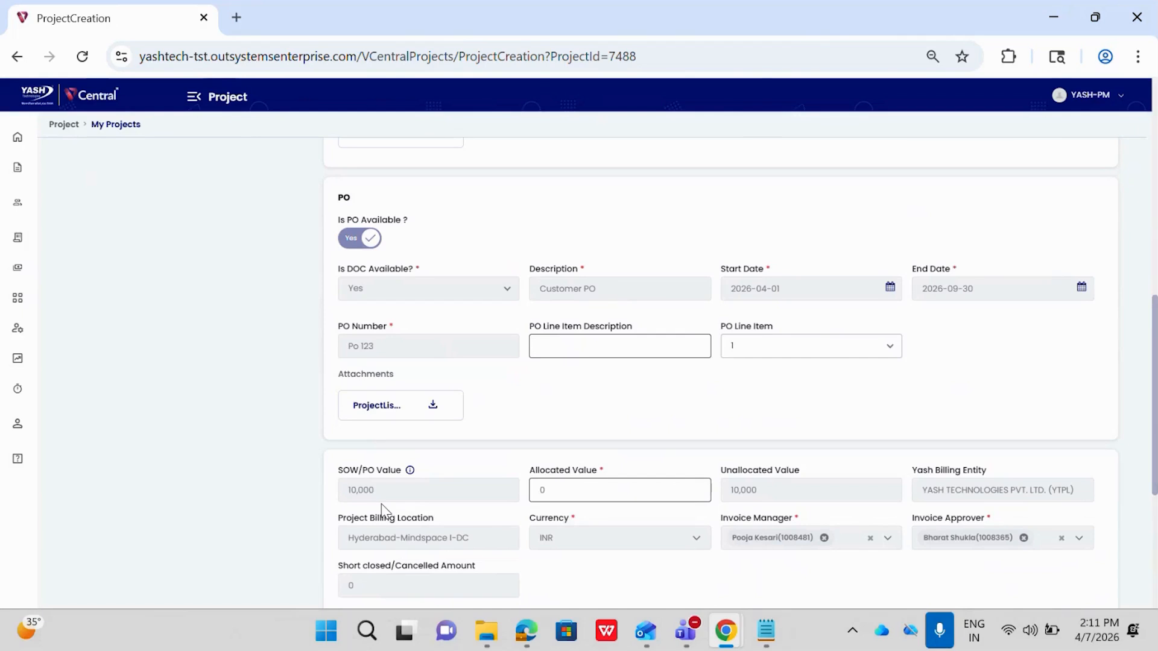
scroll(381, 510, "down", 1)
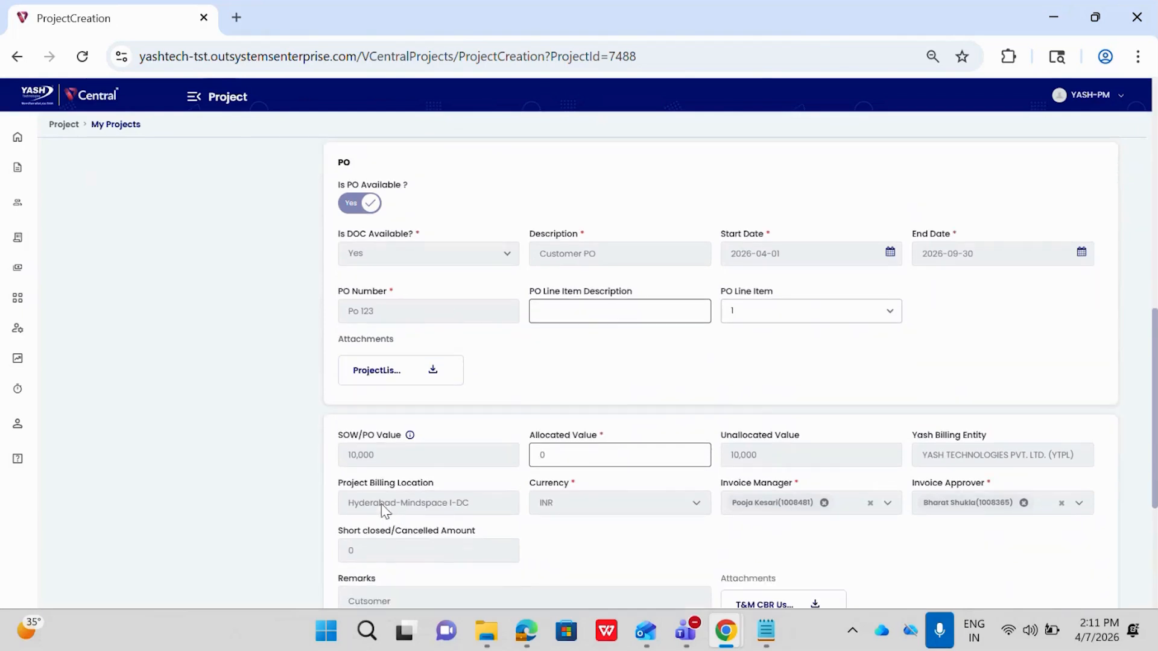
Set the allocated value of the PRJSOW/PO to 1,000.
left_click(562, 456)
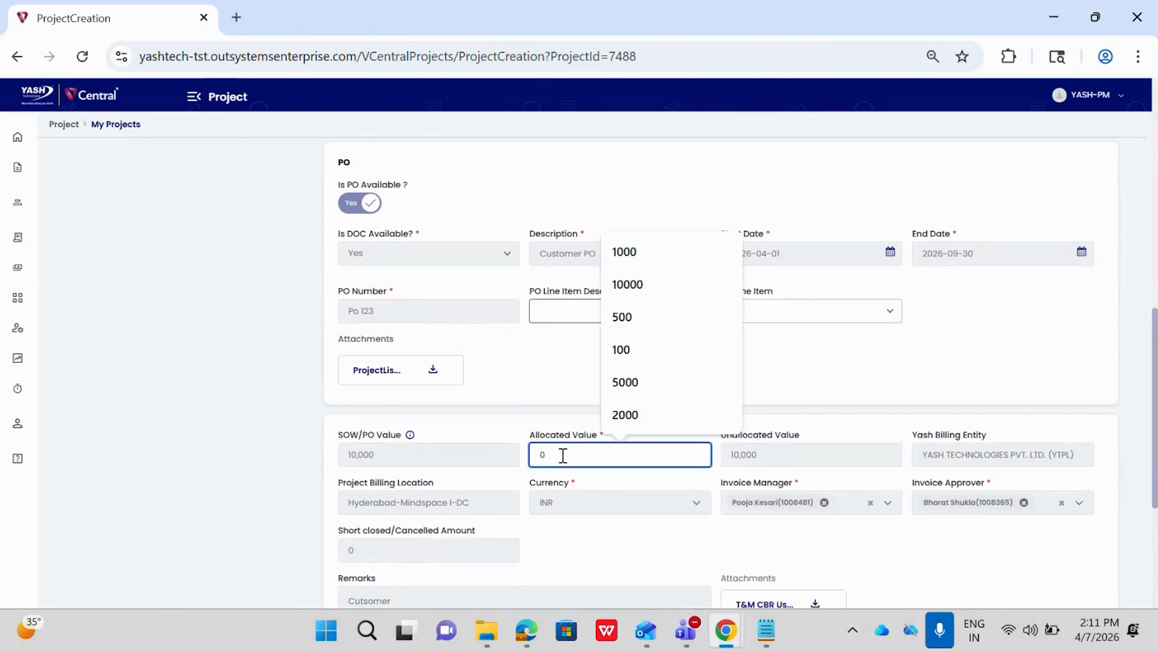
double_click(635, 492)
left_click(541, 476)
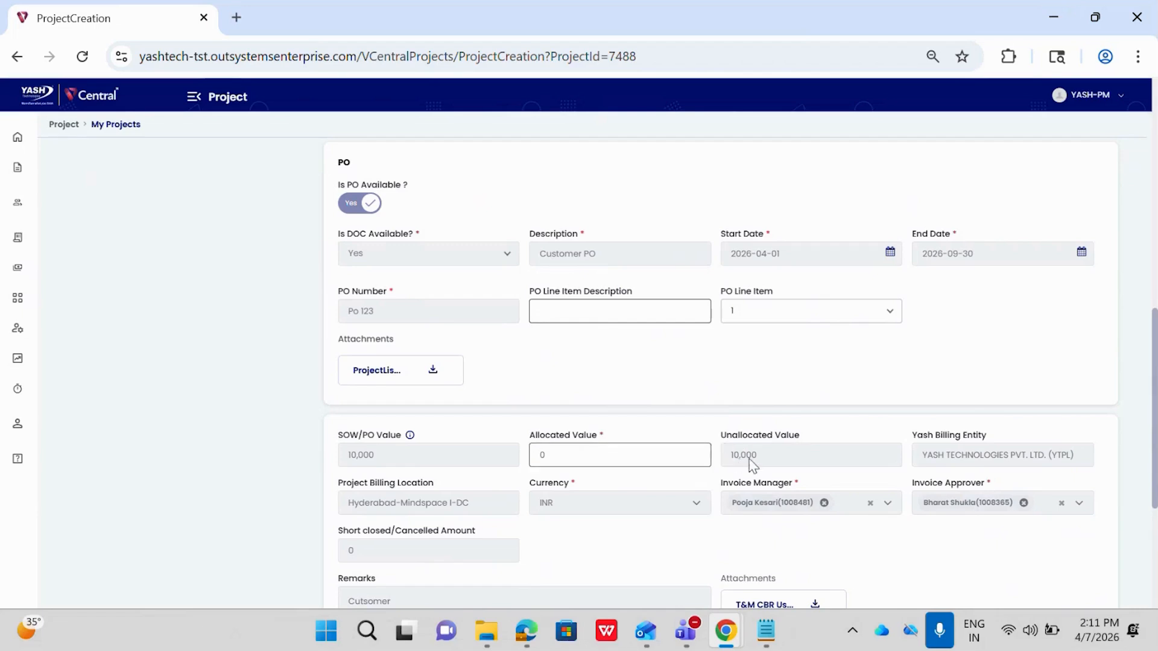
left_click(557, 459)
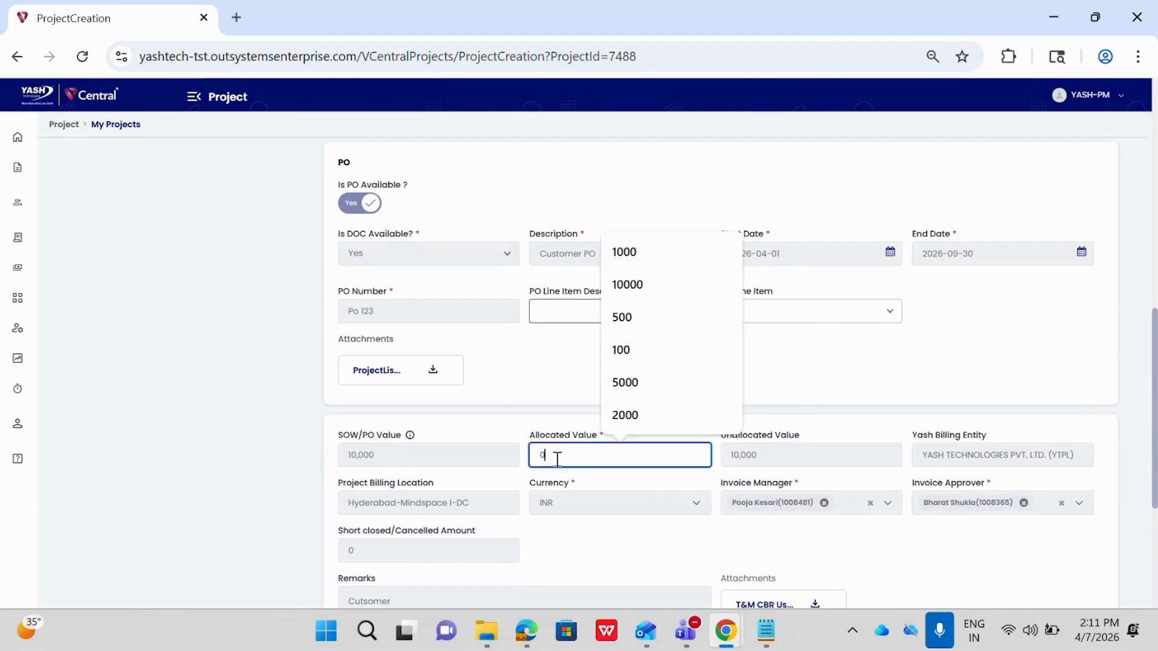
type("1,000")
left_click(583, 478)
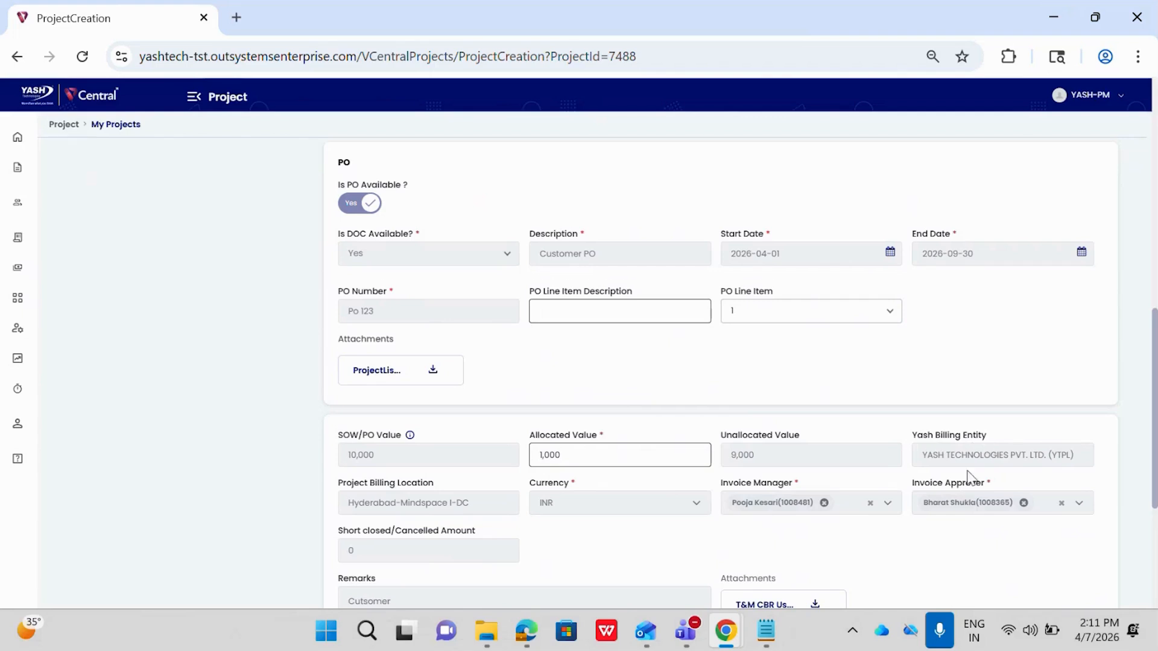
Enter "billable project" in the remarks for allocation.
scroll(967, 476, "down", 1)
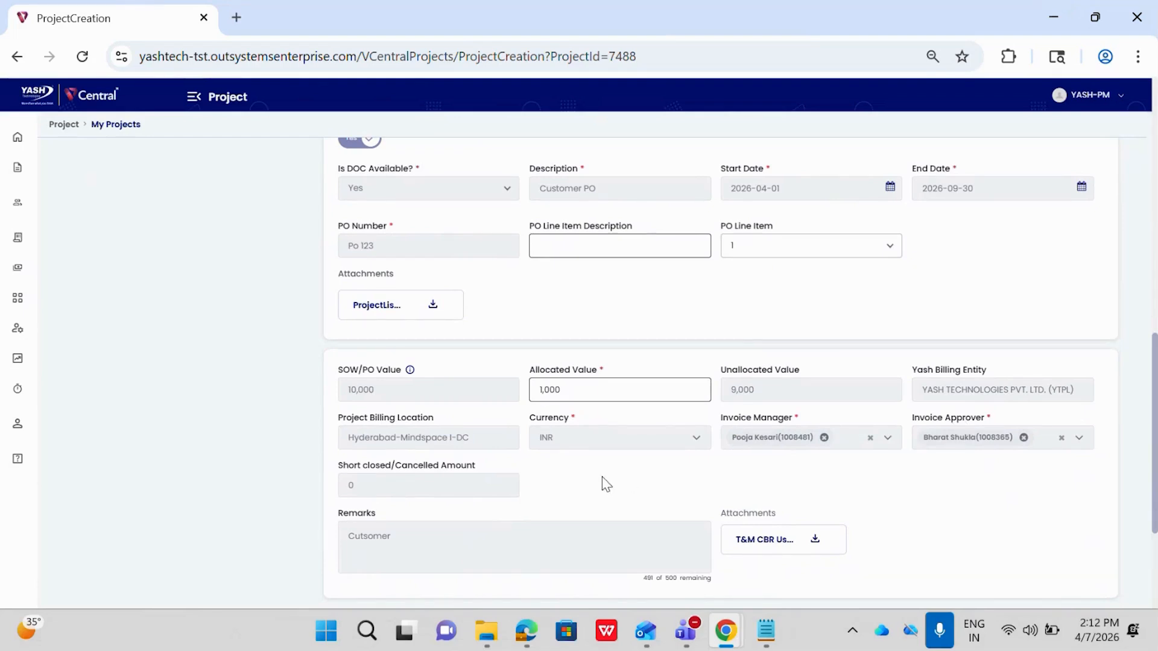
scroll(605, 482, "down", 3)
scroll(603, 476, "down", 1)
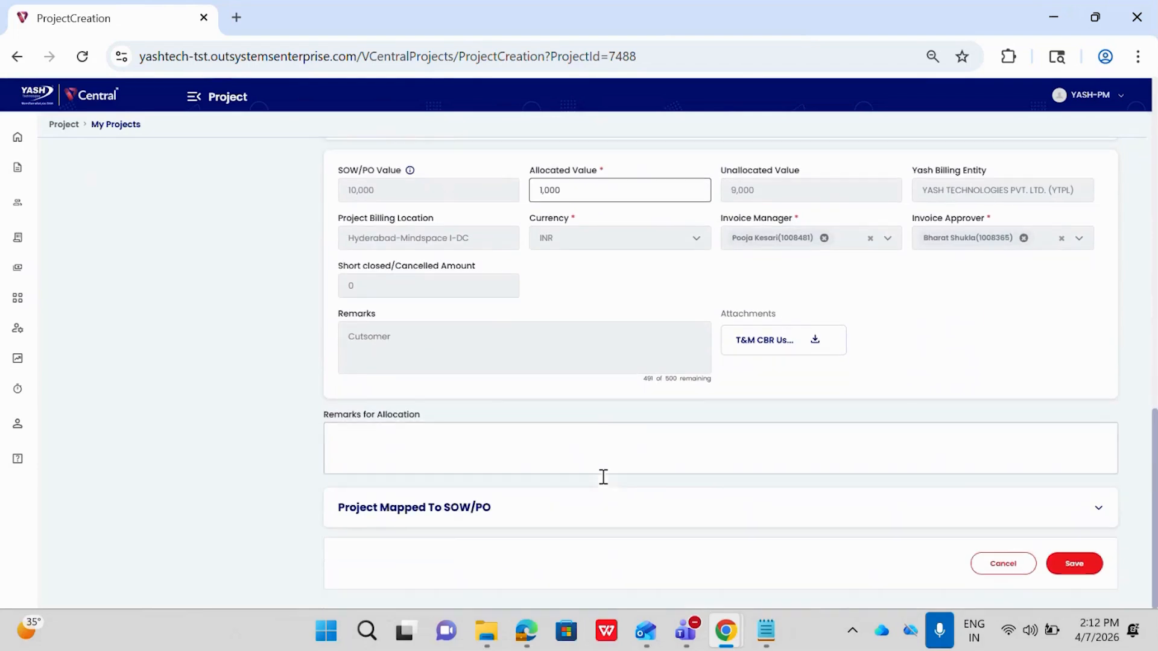
left_click(413, 439)
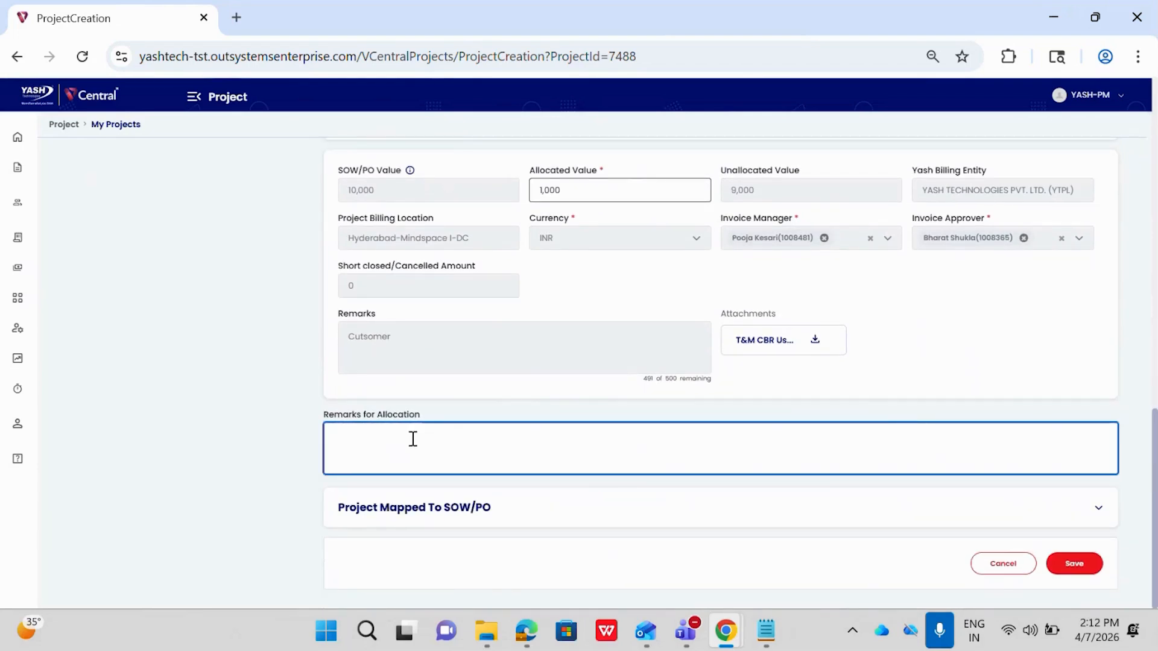
type("billable project")
Check the projects mapped to the SOW/PO and save the PRJSOW/PO entry.
left_click(383, 510)
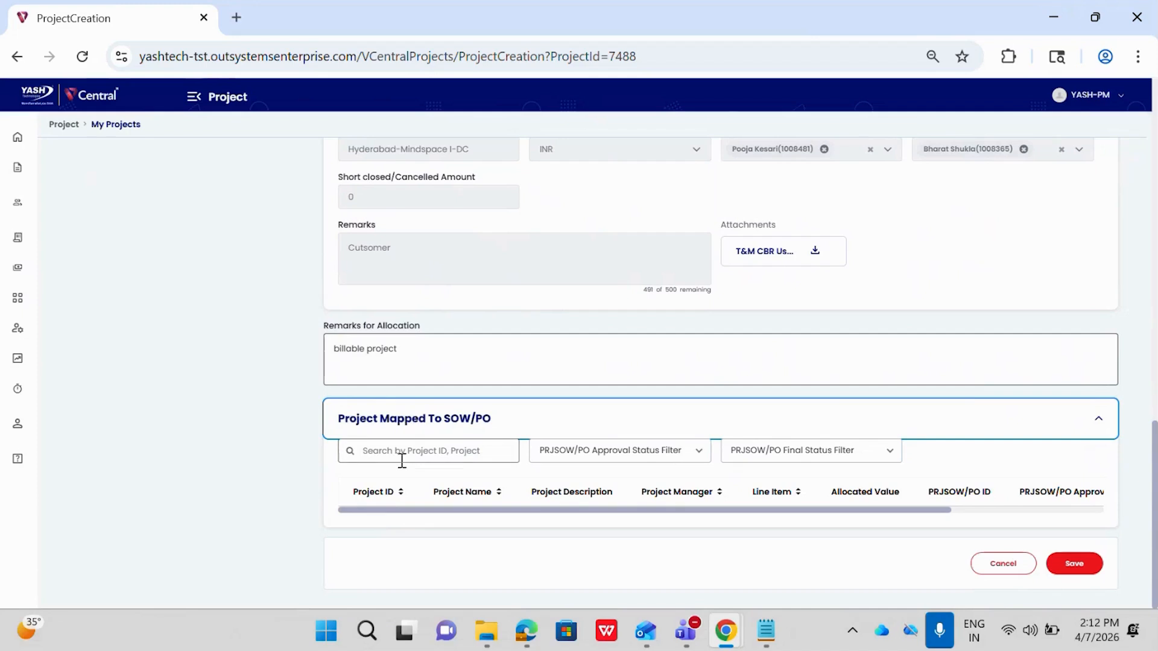
left_click(338, 496)
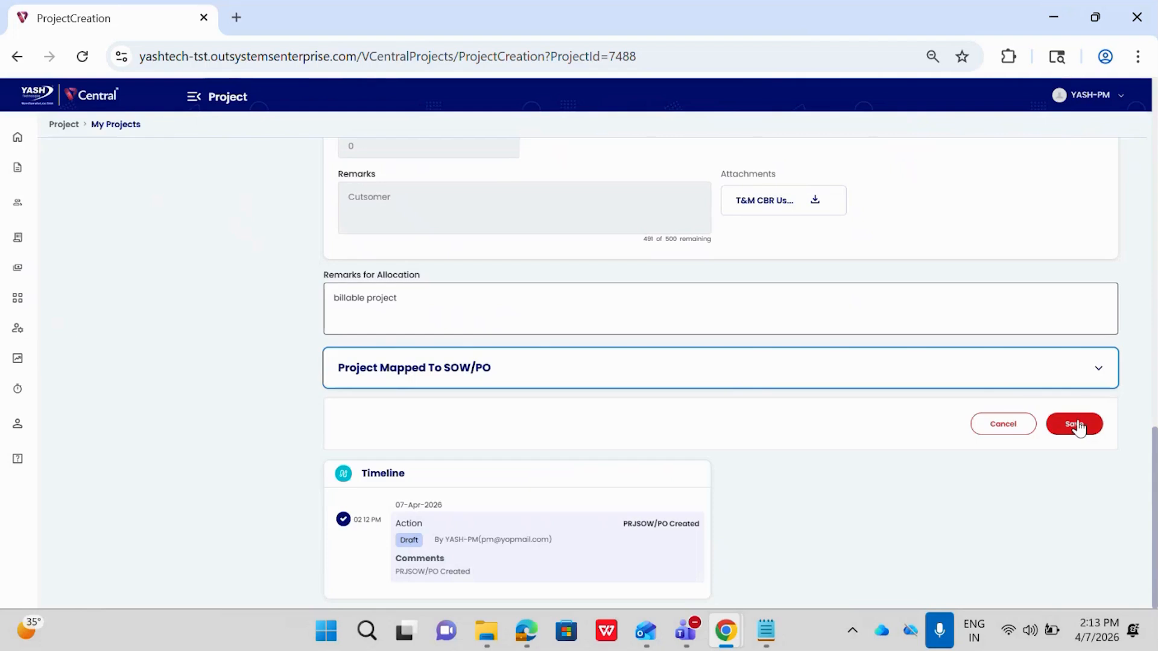
left_click(1075, 424)
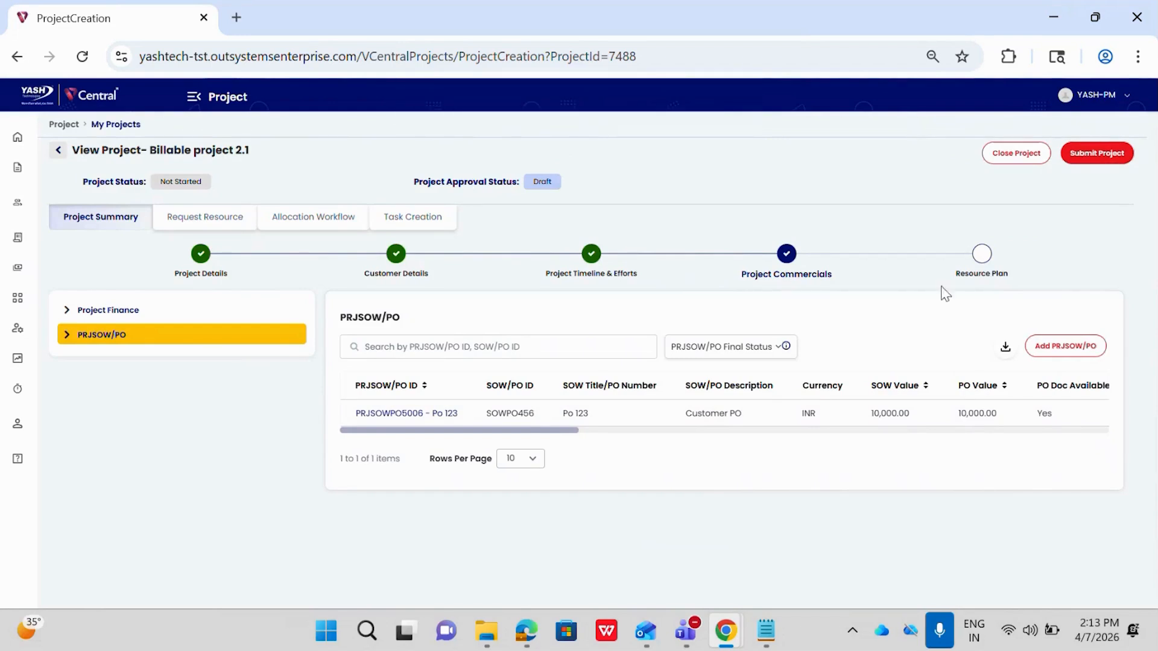
Start a resource loading plan in the project's resource plan and assign it to the project's PRJSOW/PO entry.
left_click(982, 256)
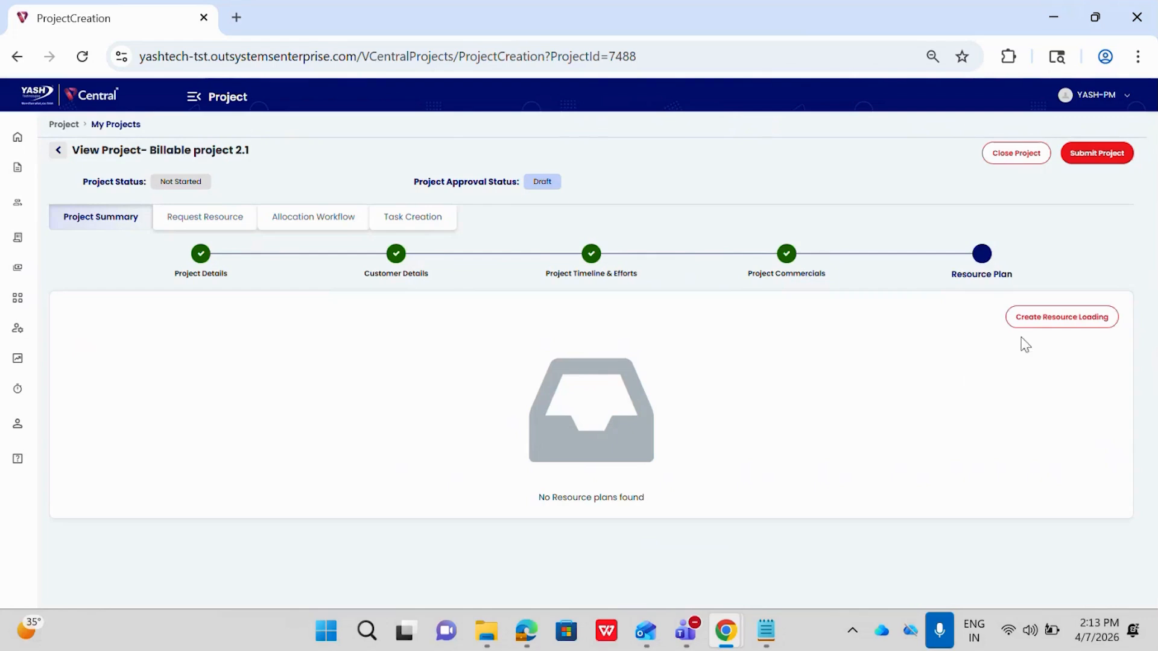
left_click(1037, 324)
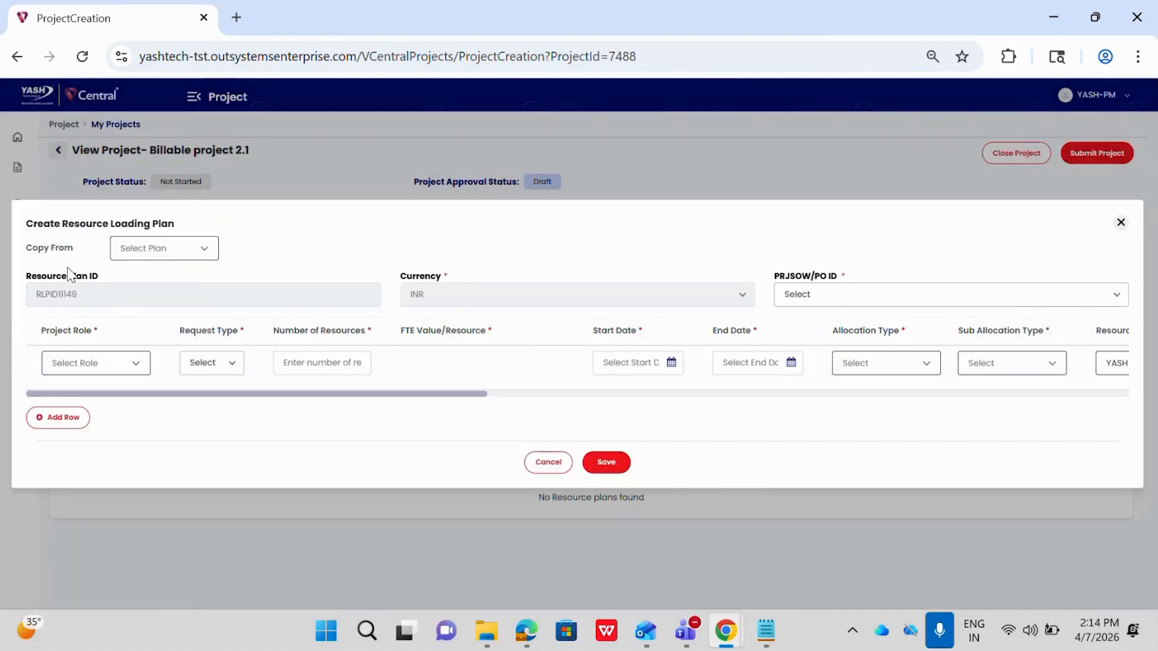
left_click(118, 256)
left_click(258, 259)
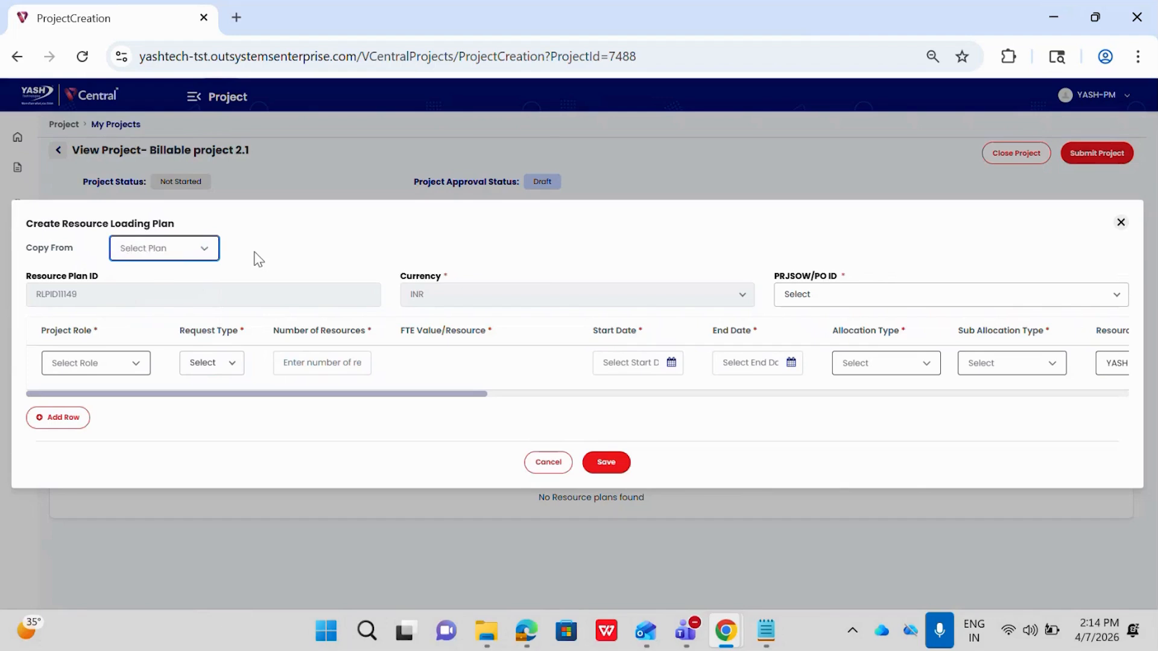
left_click(187, 258)
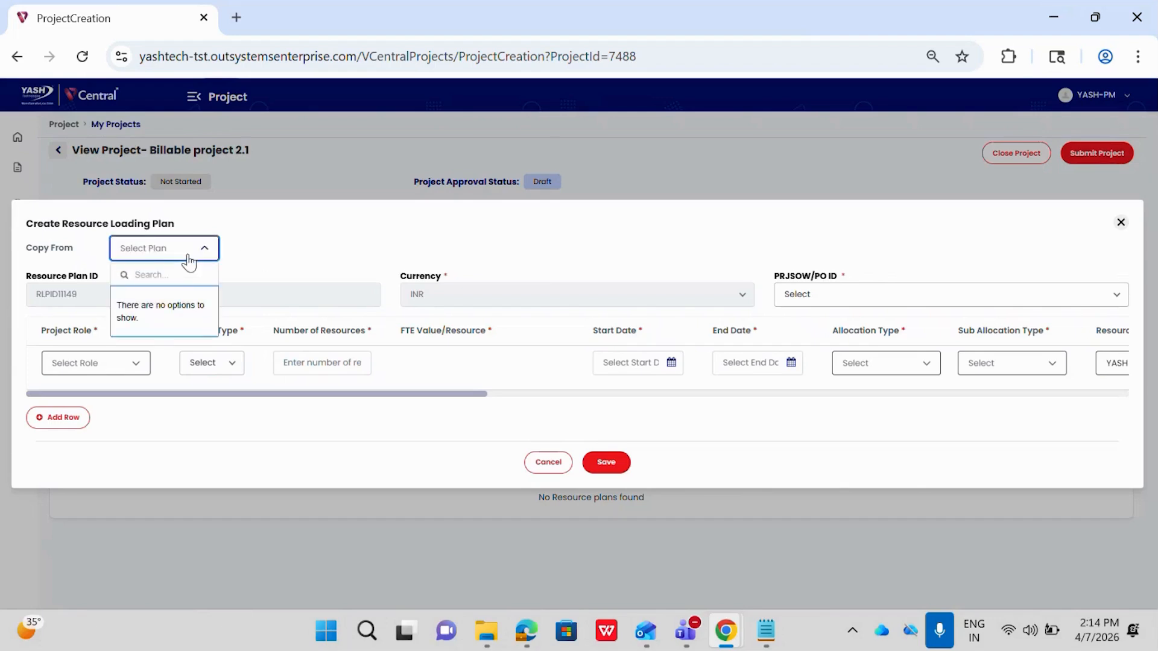
left_click(256, 266)
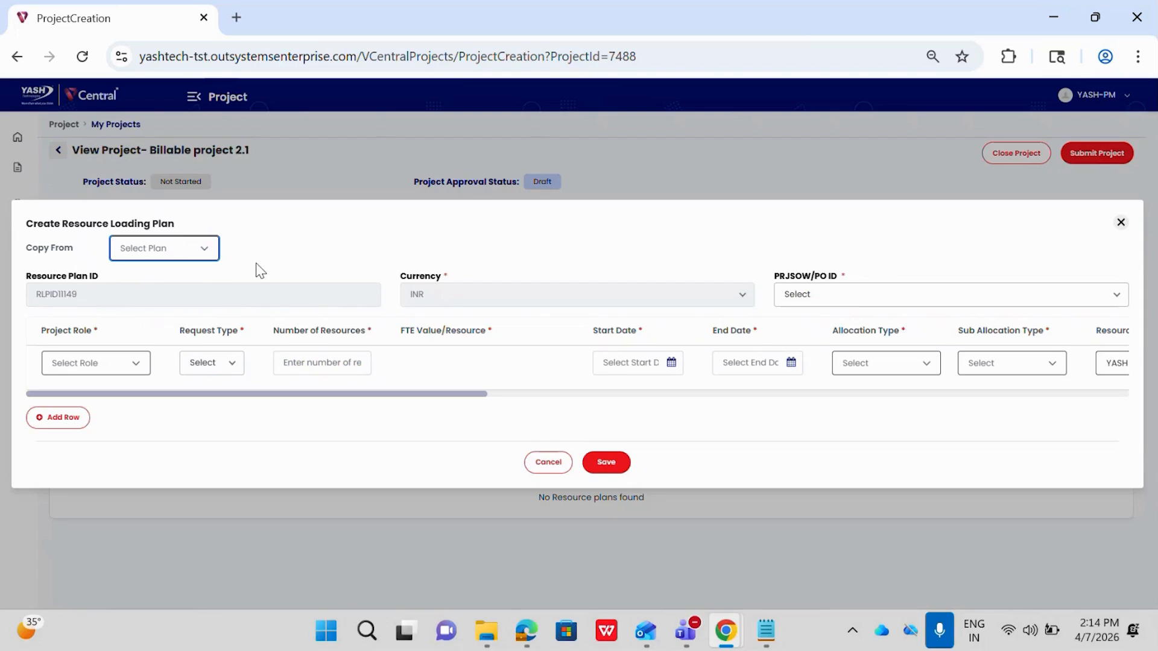
left_click(73, 305)
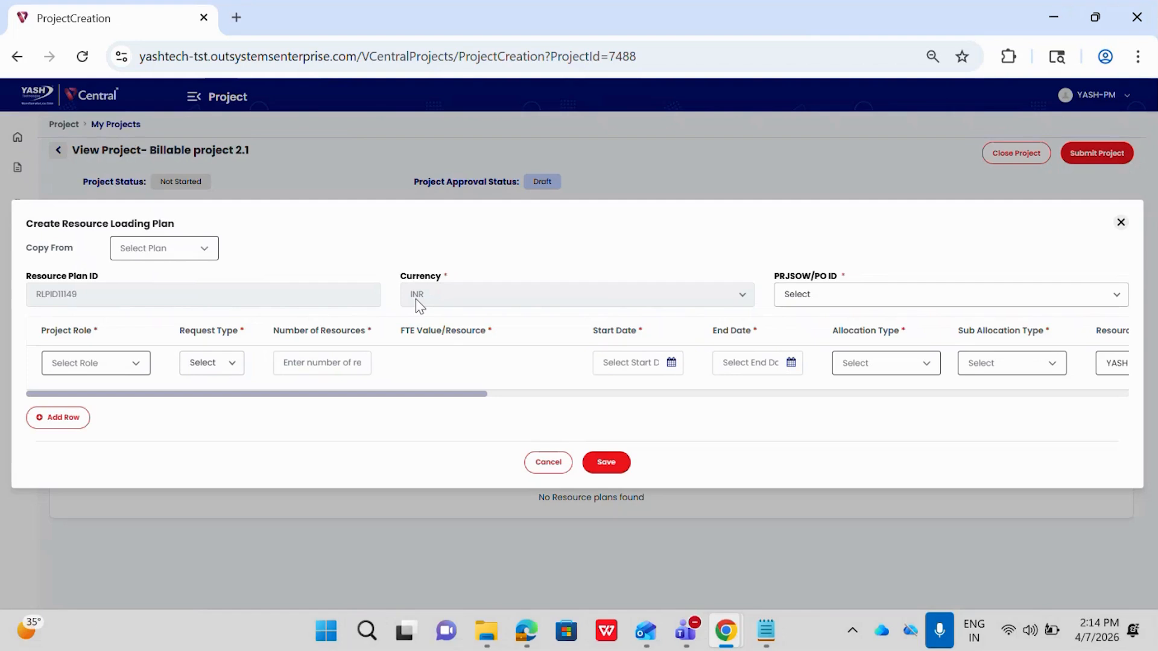
left_click(831, 299)
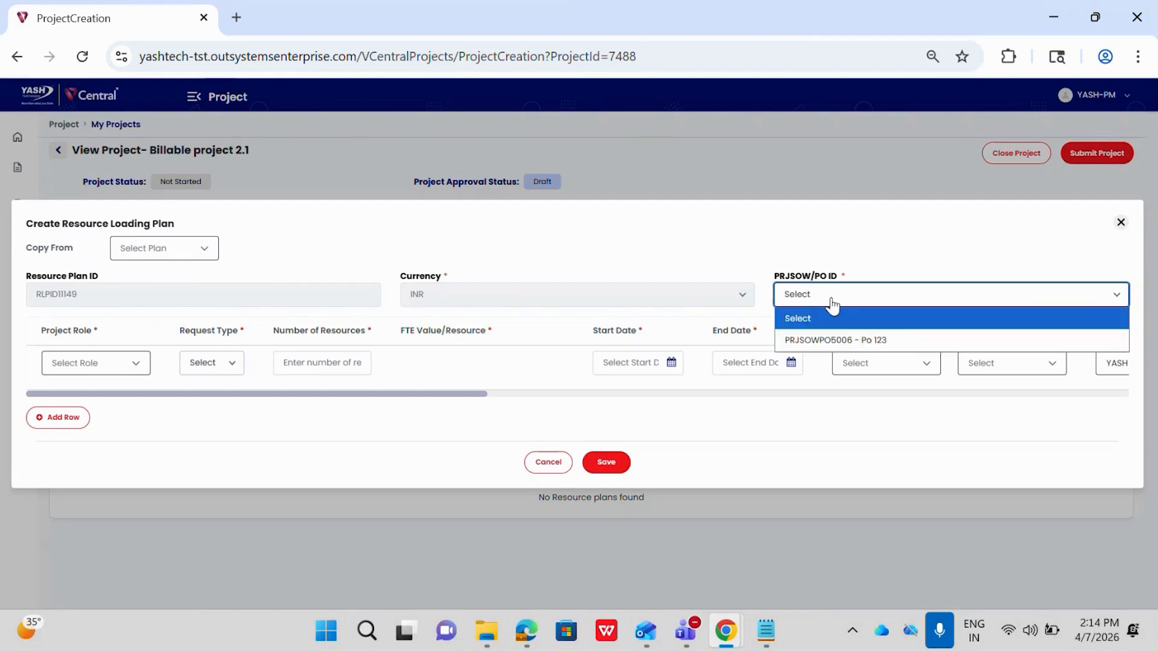
left_click(830, 339)
Define the plan row as Analyst role, FTE request type, 2 resources and an FTE value of 0.1 per resource.
left_click(118, 364)
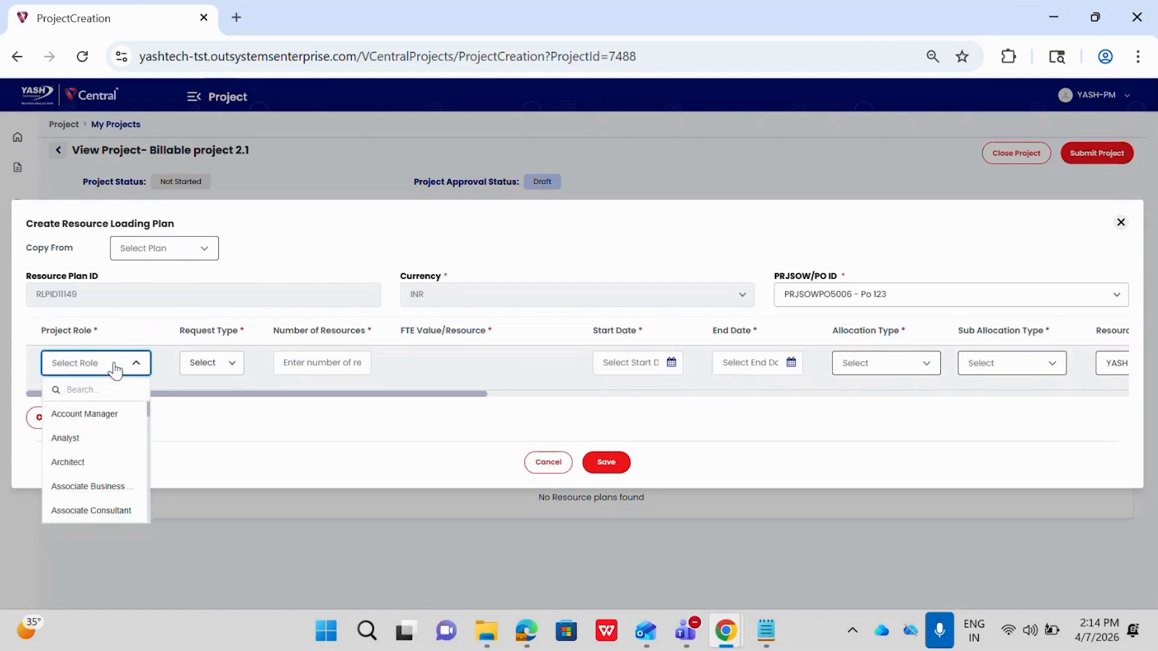
left_click(78, 440)
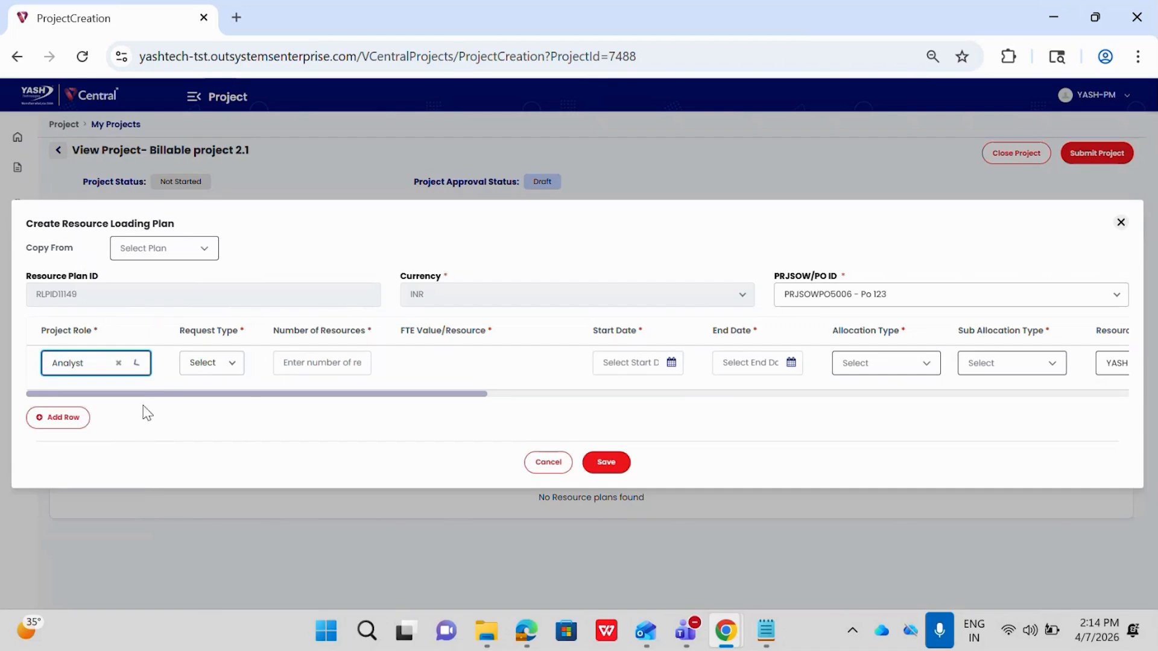
left_click(208, 364)
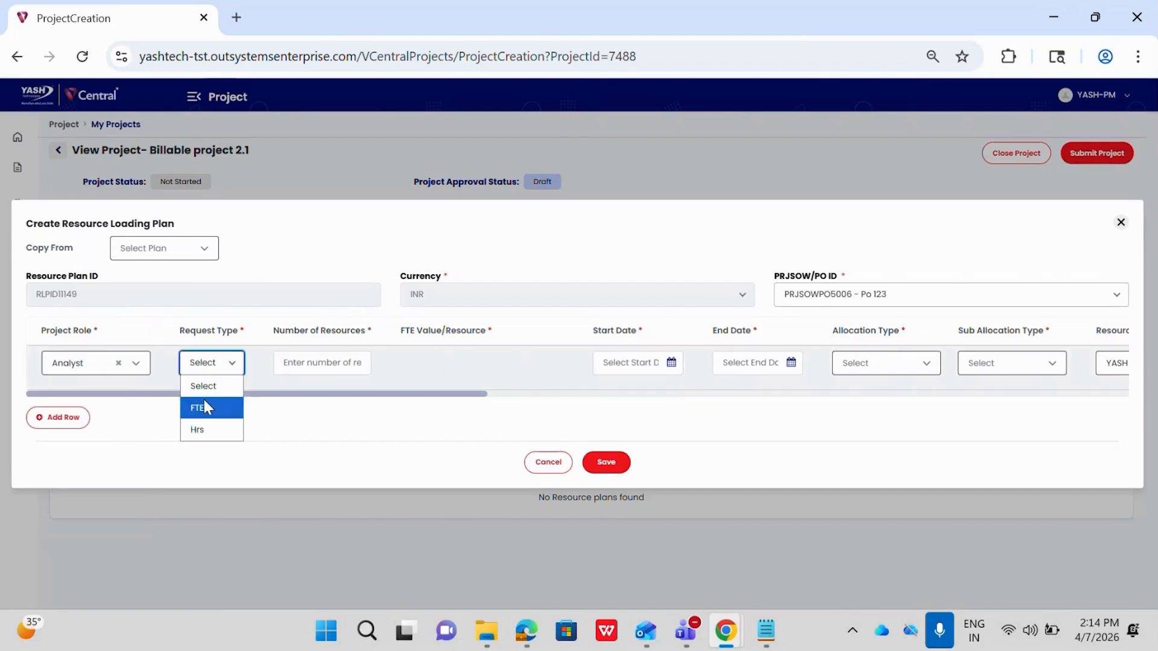
left_click(204, 408)
left_click(313, 364)
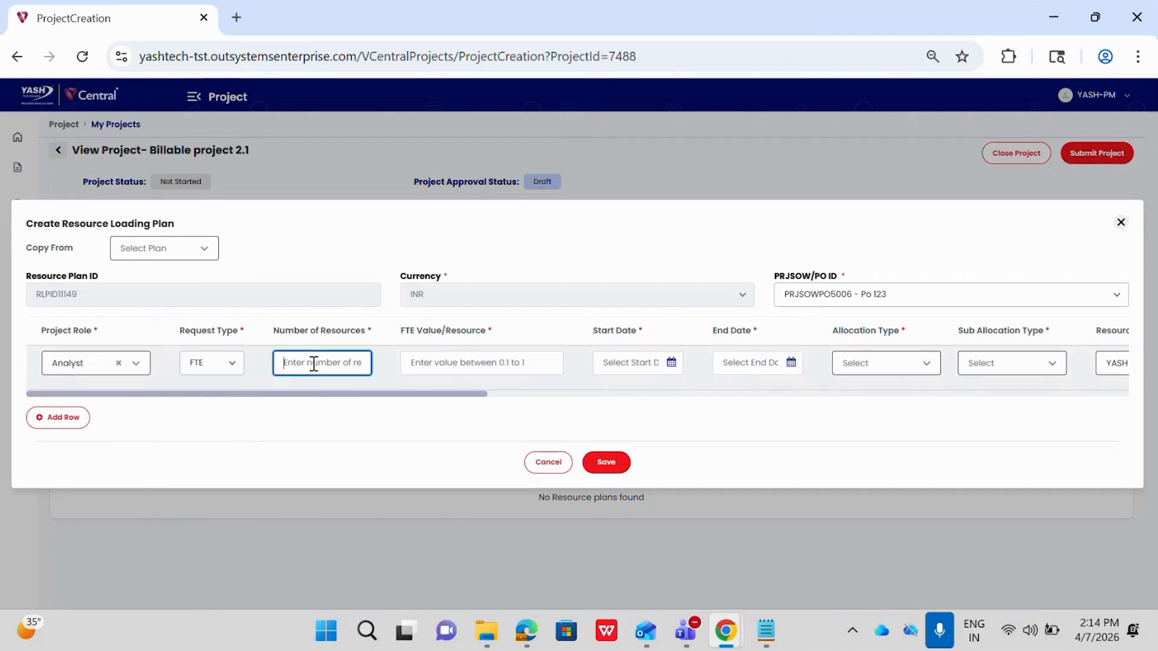
type("2")
left_click(454, 362)
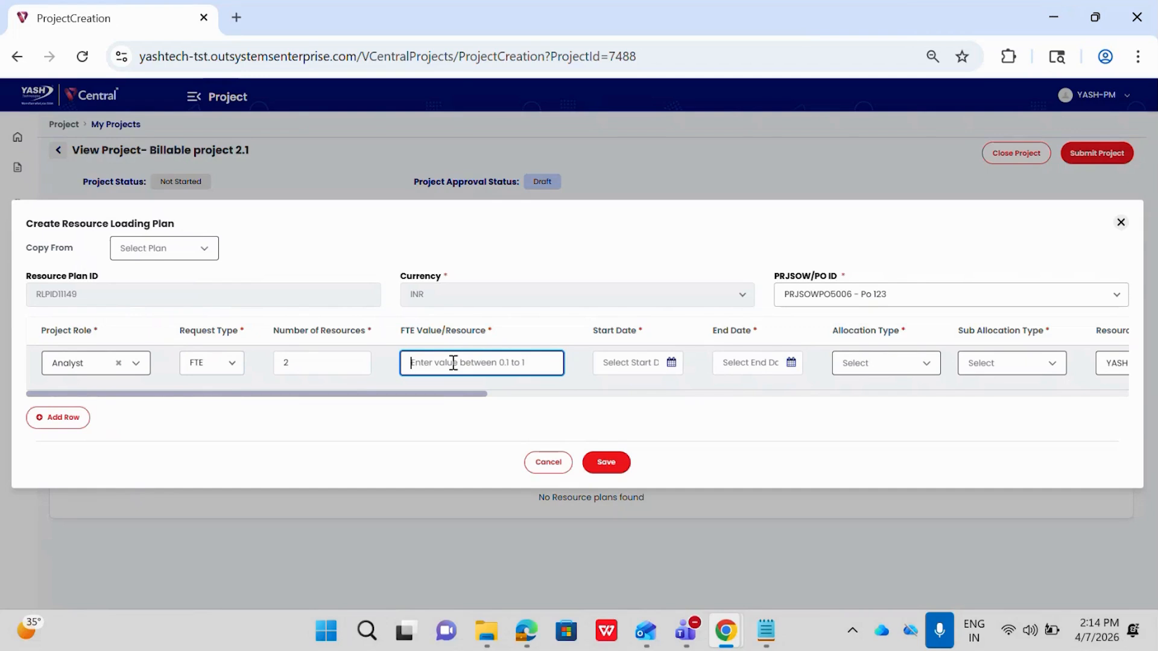
type("0.1")
Set the Analyst row's start date to 2026-04-01 and its end date to 2026-06-30.
left_click(627, 363)
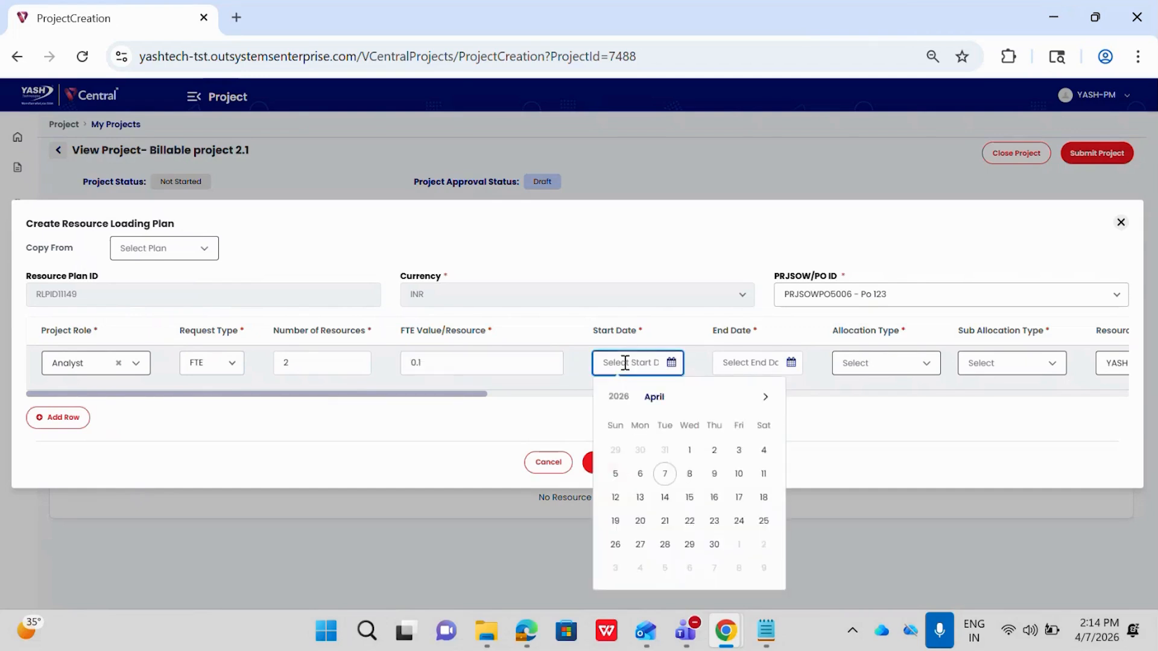
left_click(691, 451)
left_click(732, 364)
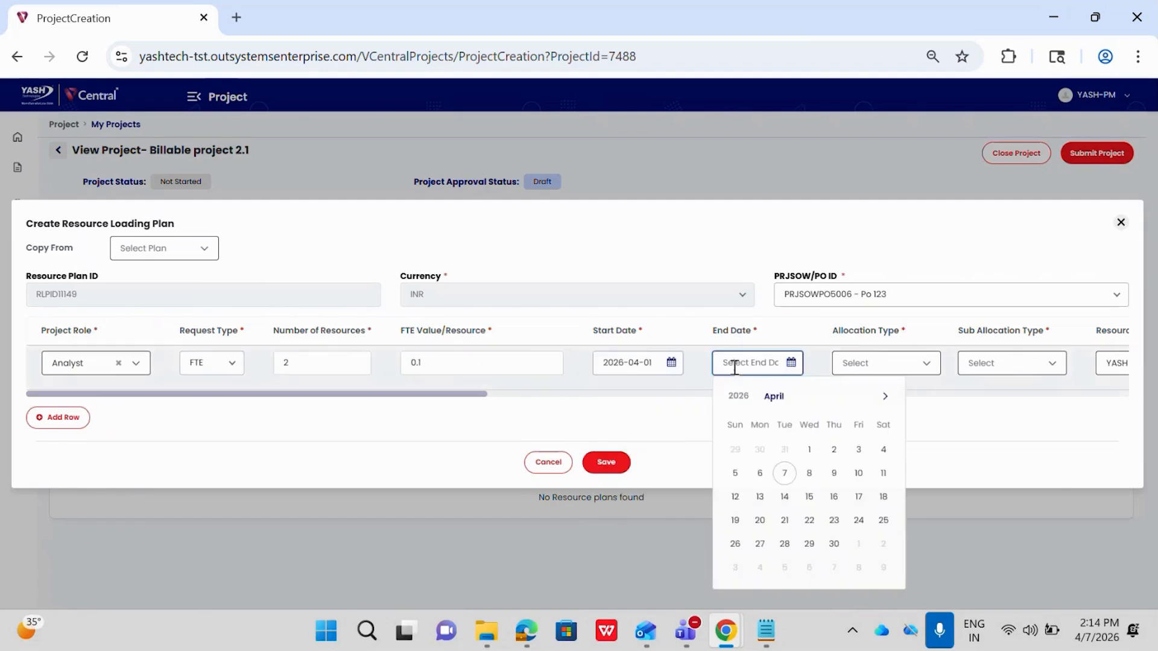
left_click(884, 396)
left_click(885, 396)
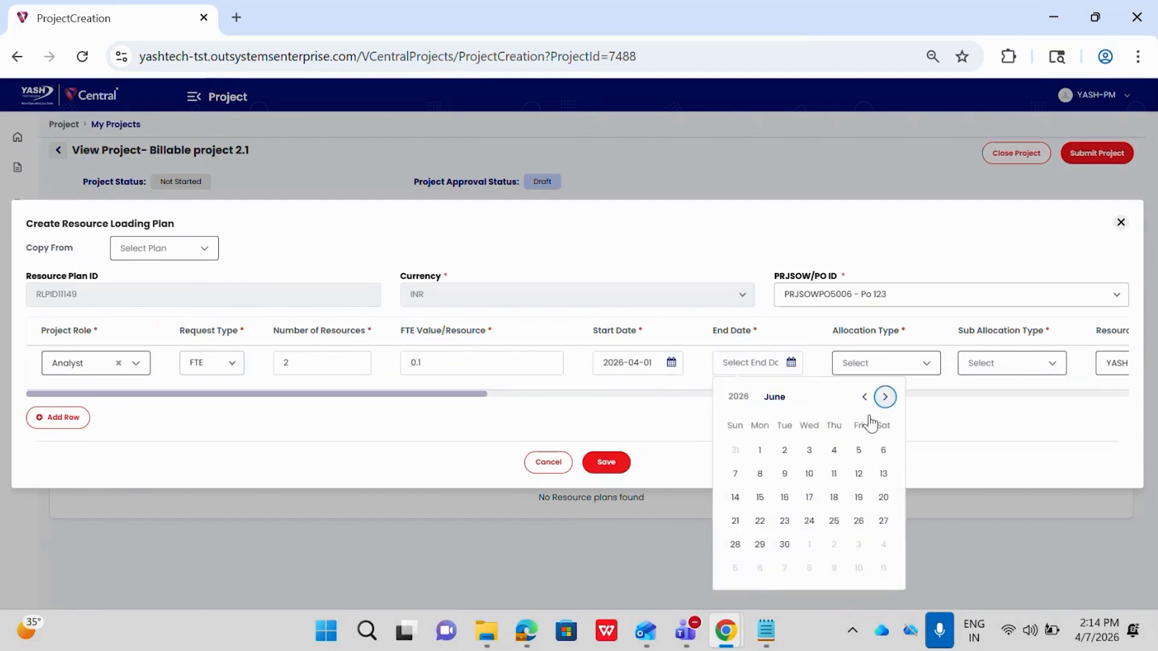
left_click(784, 544)
Set the Analyst row's allocation type to Billable and check its FTE value and sub allocation type.
scroll(844, 394, "right", 5)
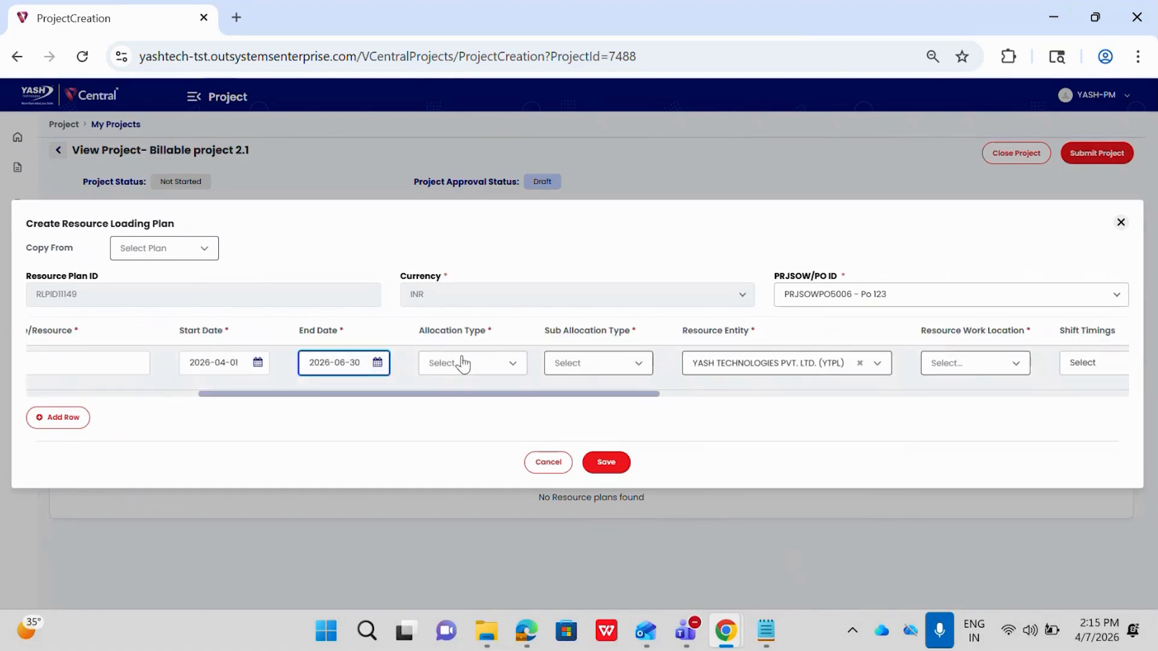
left_click(443, 379)
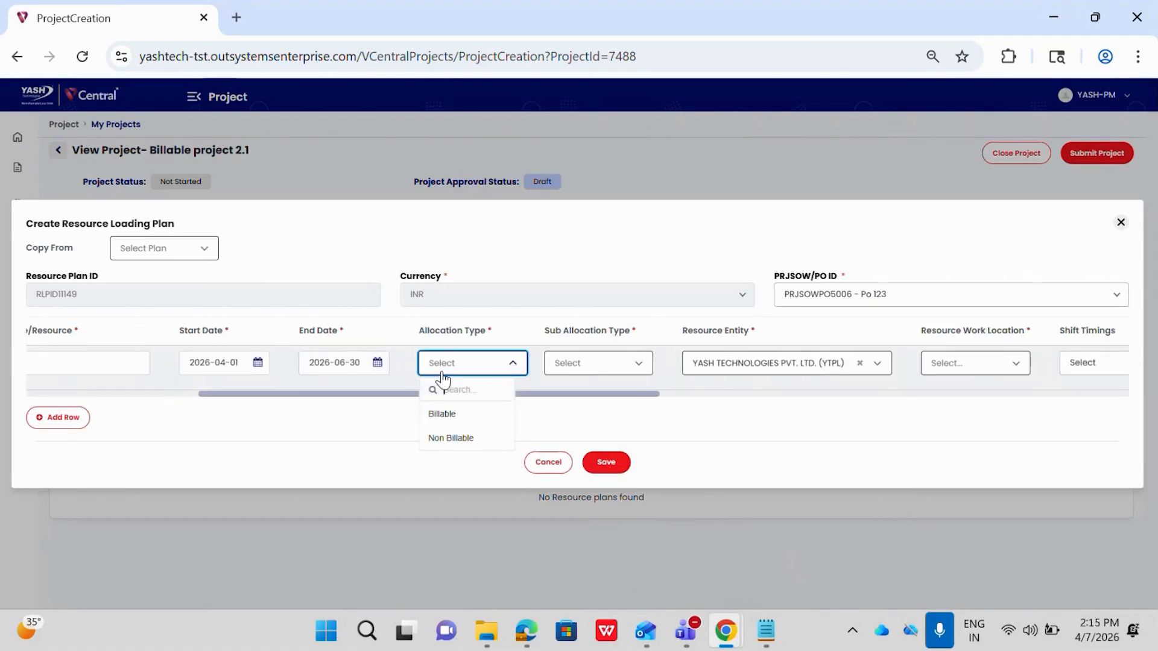
left_click(442, 416)
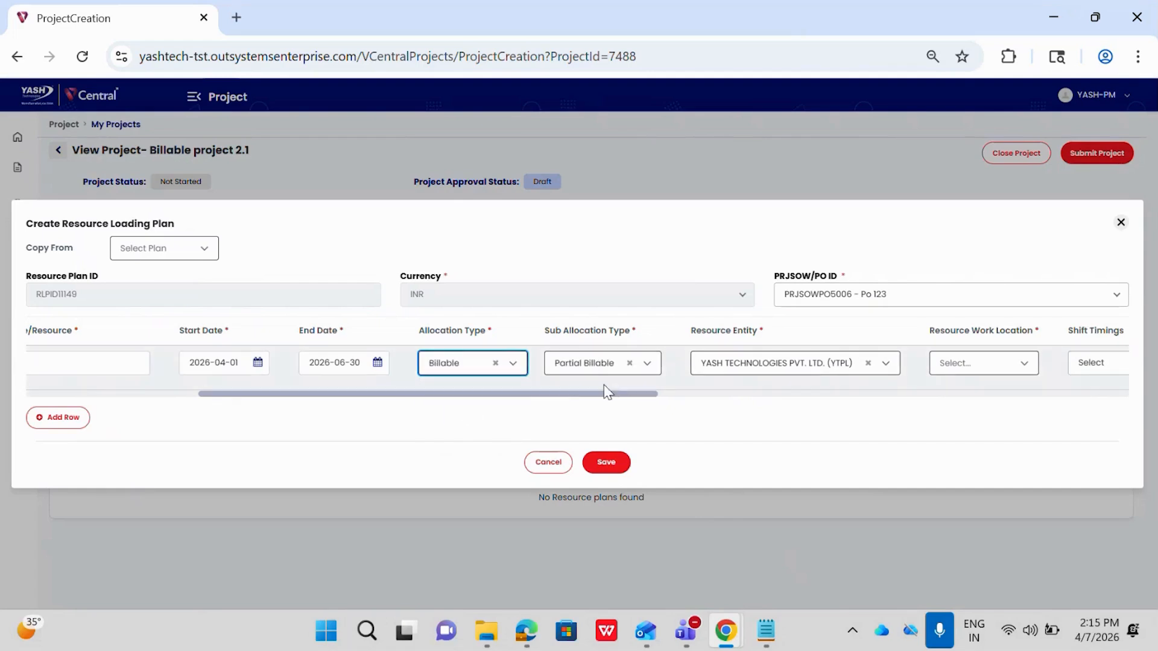
scroll(606, 391, "right", 3)
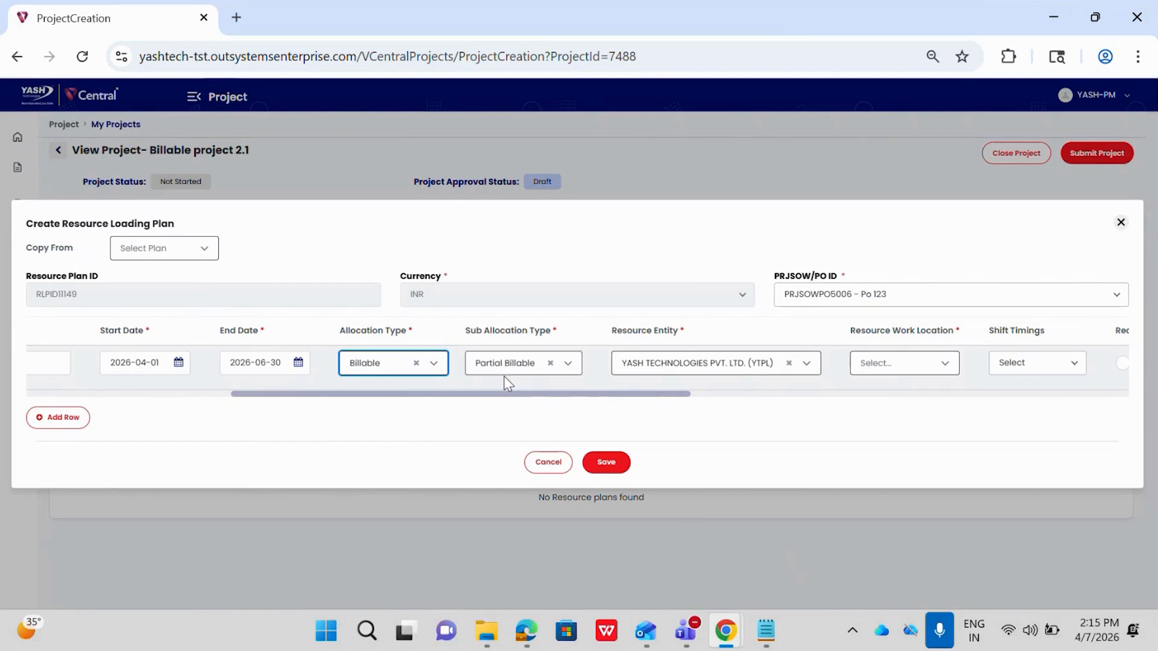
scroll(504, 377, "left", 5)
scroll(504, 376, "left", 5)
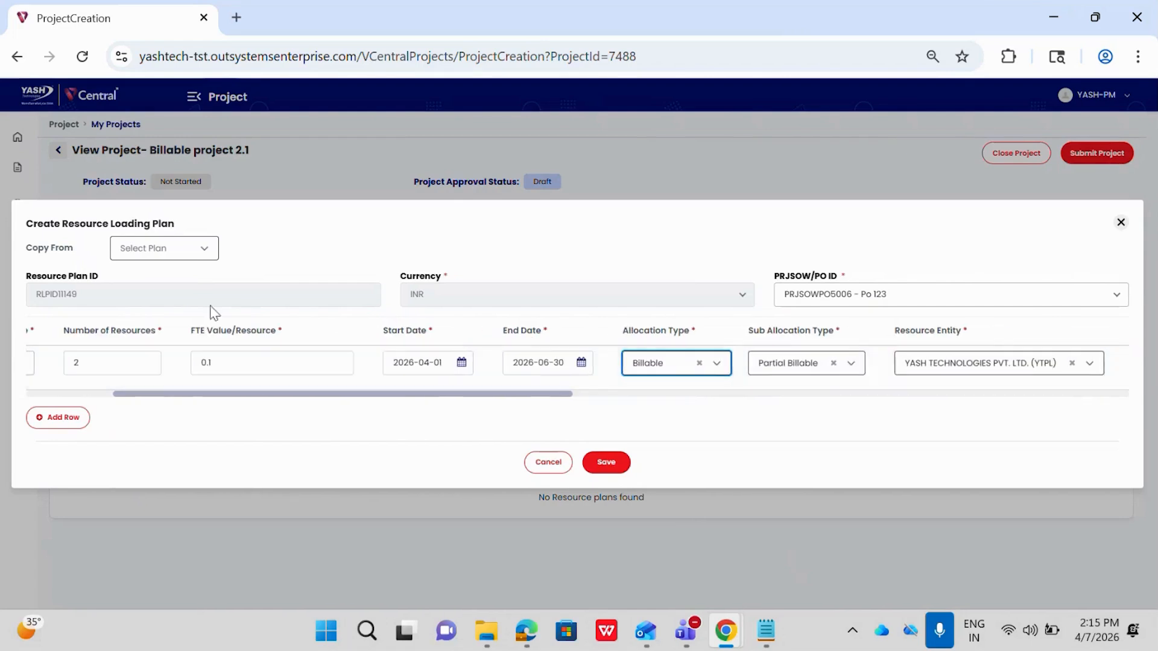
left_click(215, 368)
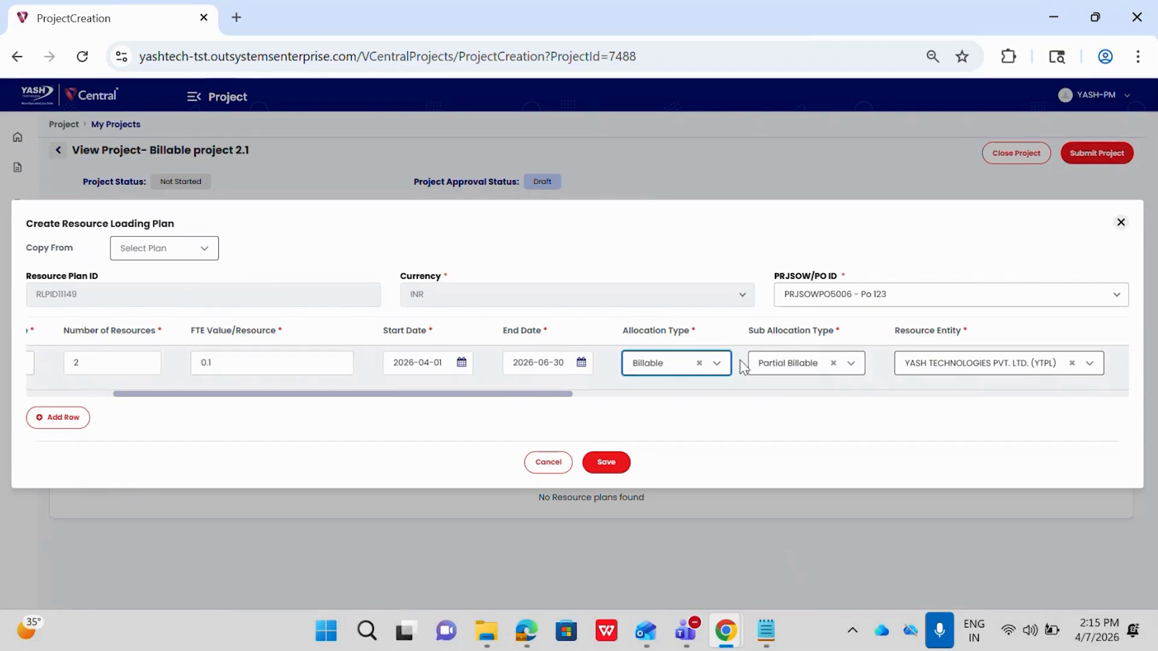
Set the resource work location to Hyderabad-Mindspace I-DC and the shift timings to General Shift.
scroll(791, 386, "right", 5)
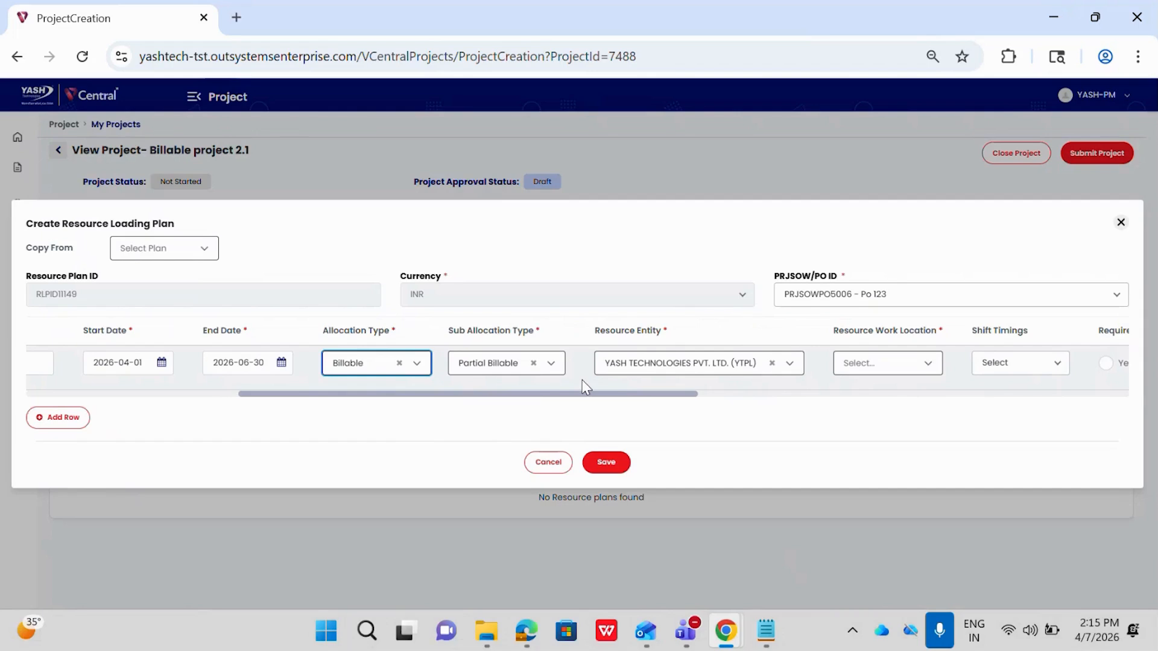
scroll(581, 380, "right", 3)
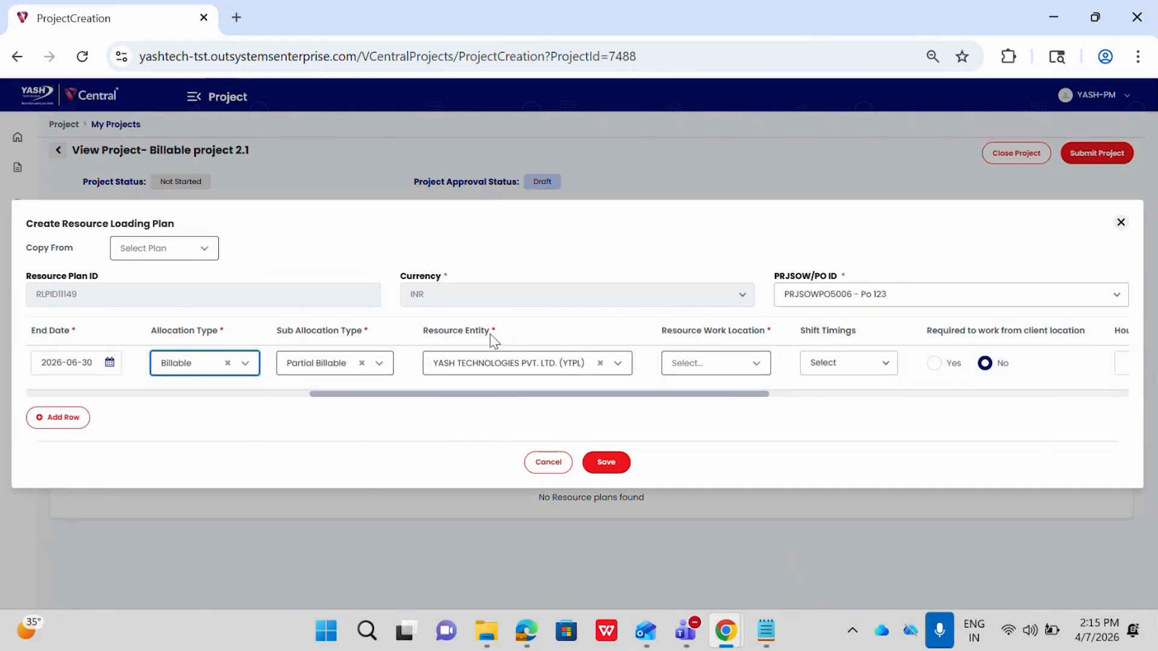
scroll(493, 340, "right", 3)
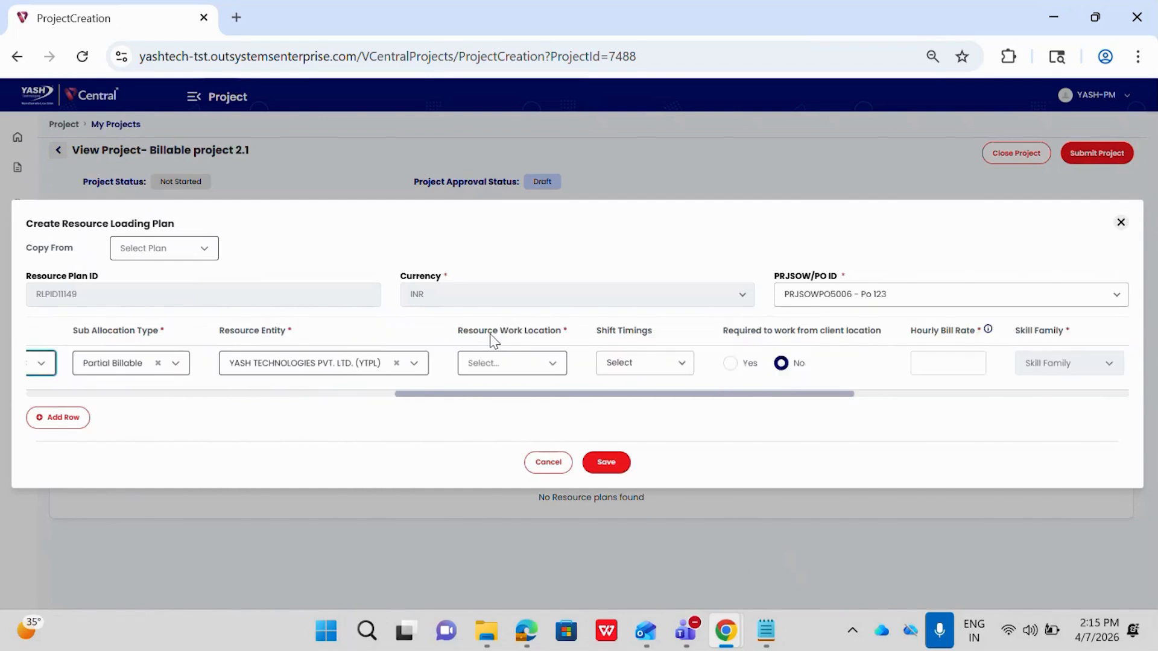
left_click(485, 366)
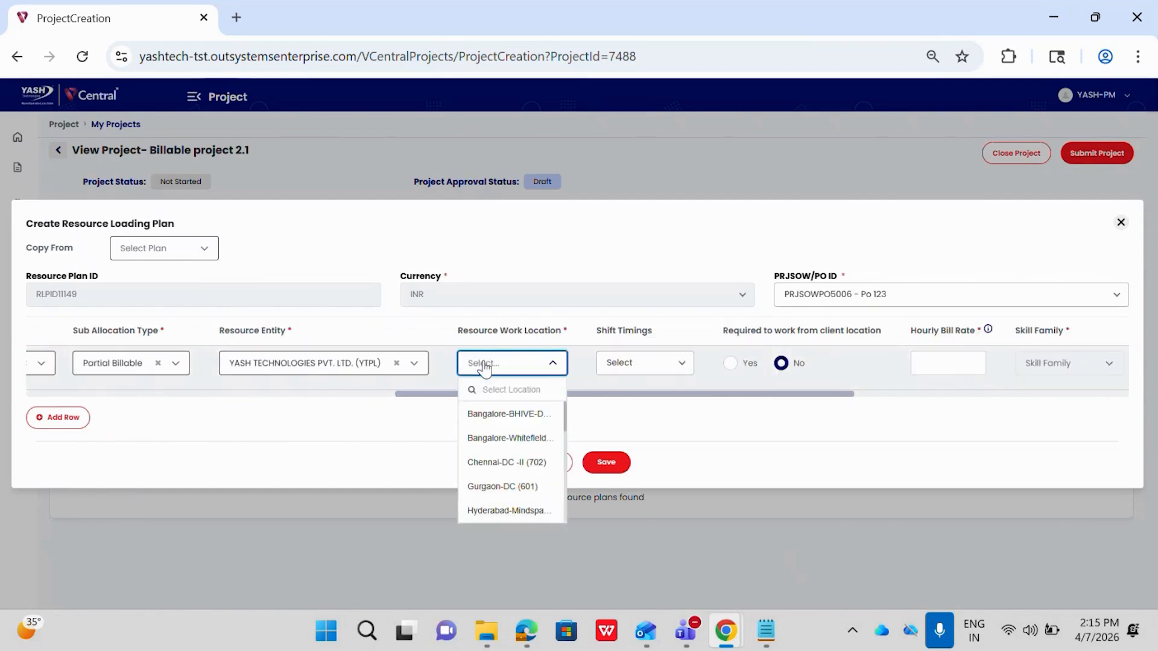
left_click(483, 508)
left_click(689, 371)
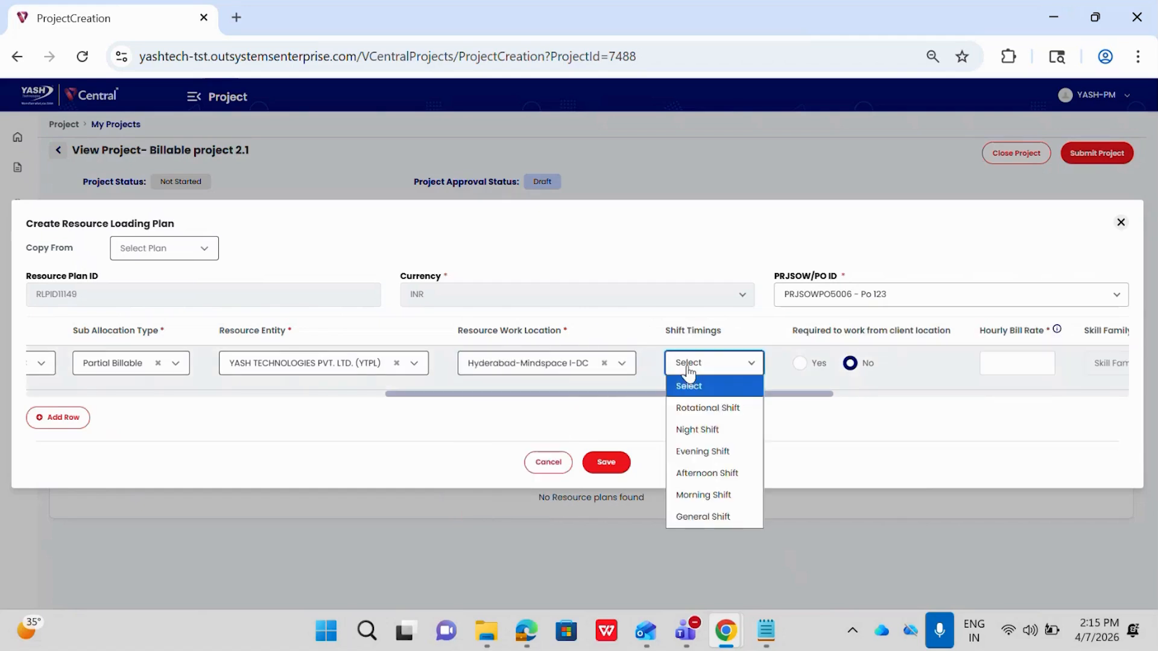
left_click(688, 518)
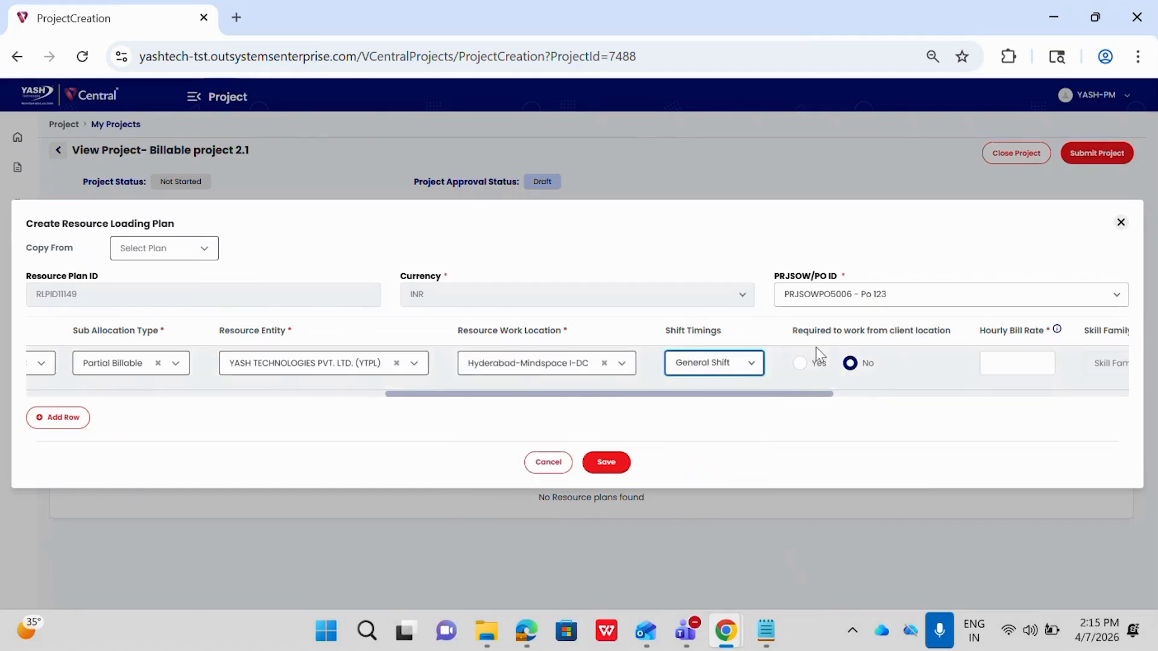
Set the Analyst row's hourly bill rate to 23.
scroll(819, 355, "right", 5)
left_click(621, 364)
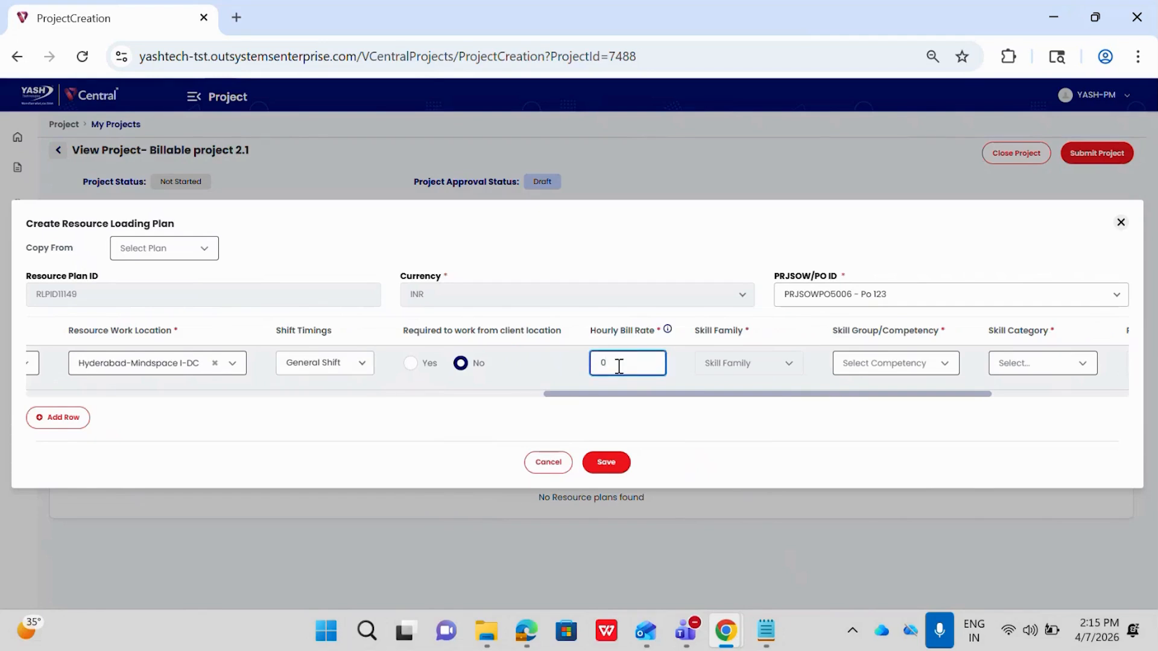
type("23")
Choose the Microsoft skill group of the Pega family and the Full Stack skill category for the Analyst row.
scroll(710, 388, "right", 3)
left_click(695, 366)
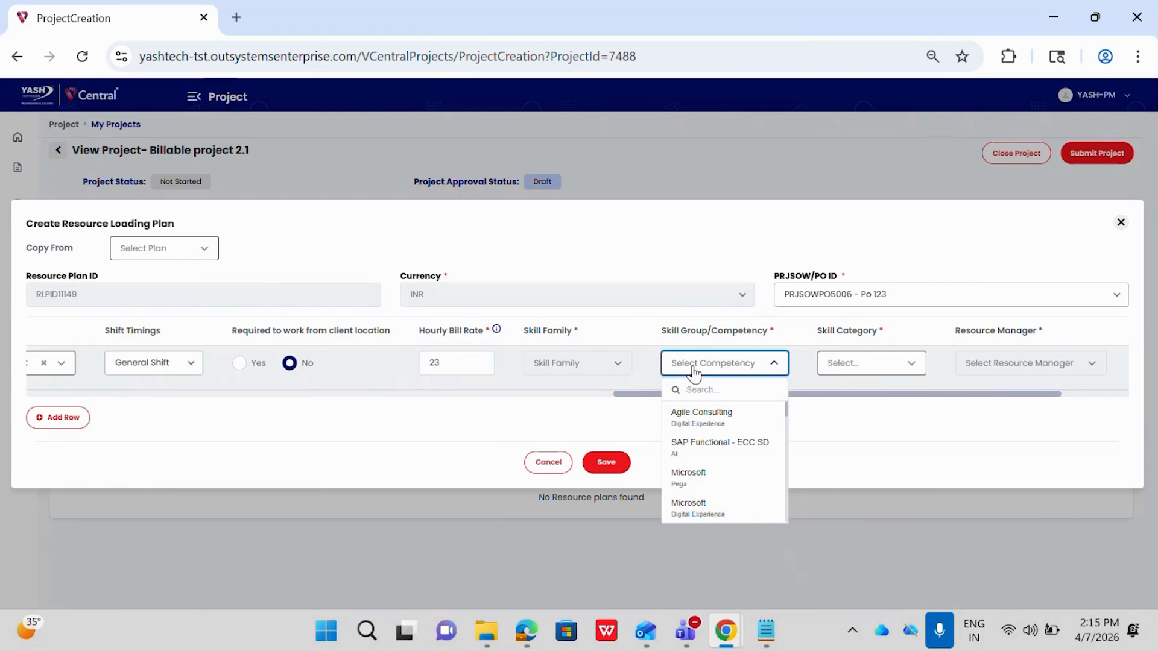
left_click(686, 477)
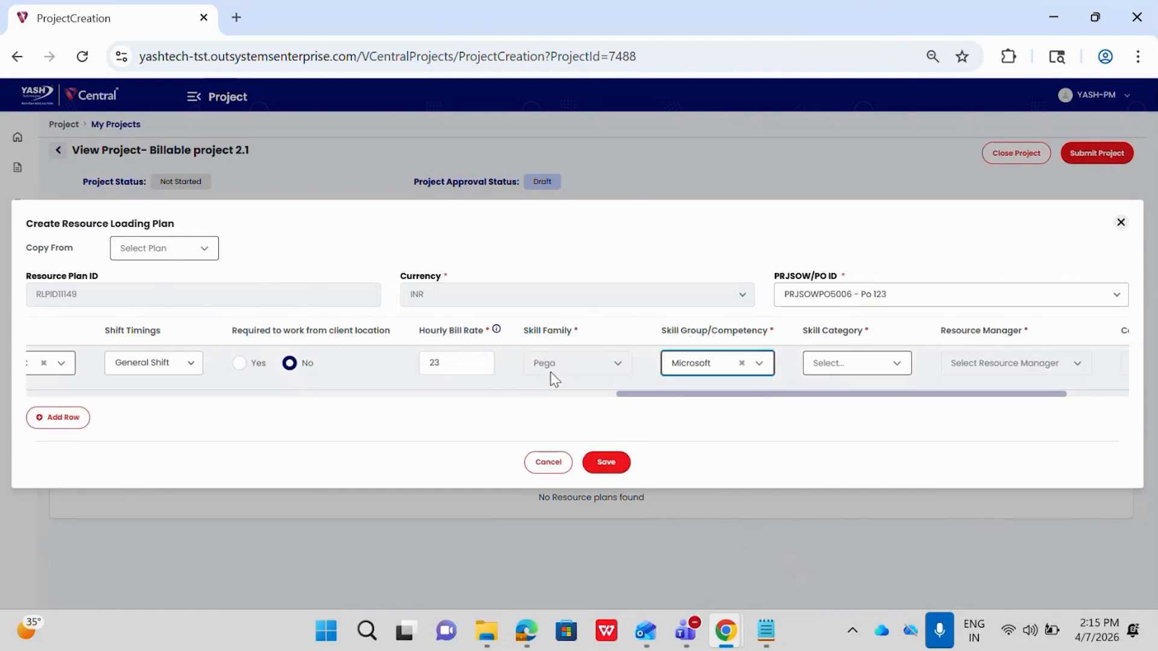
left_click(829, 375)
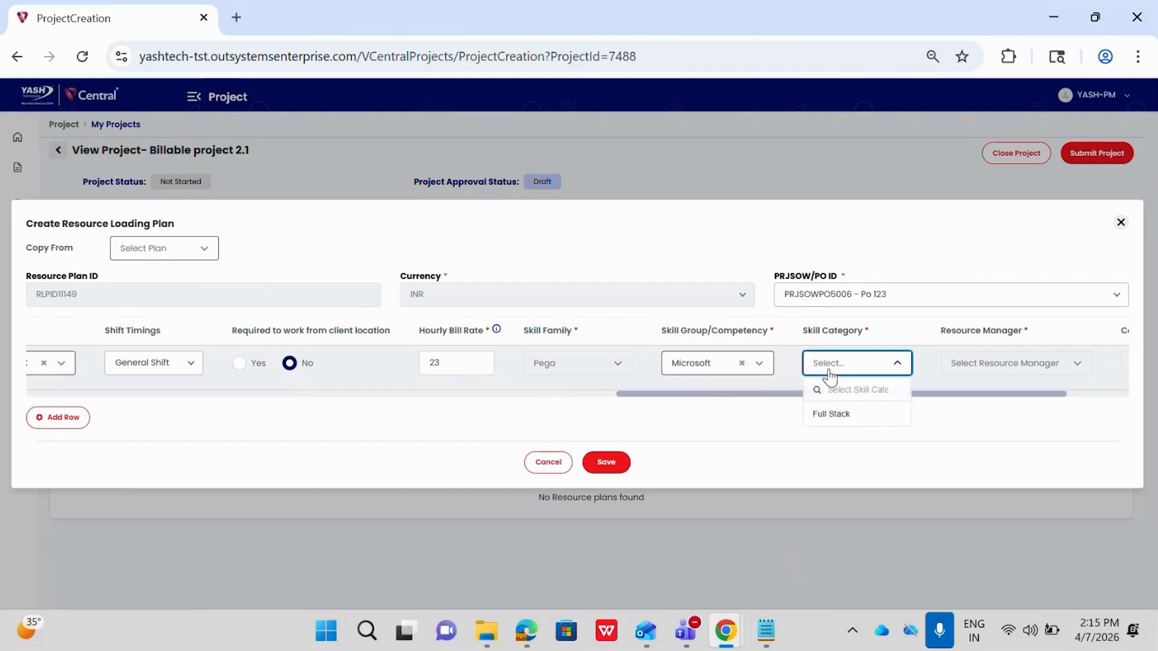
left_click(830, 416)
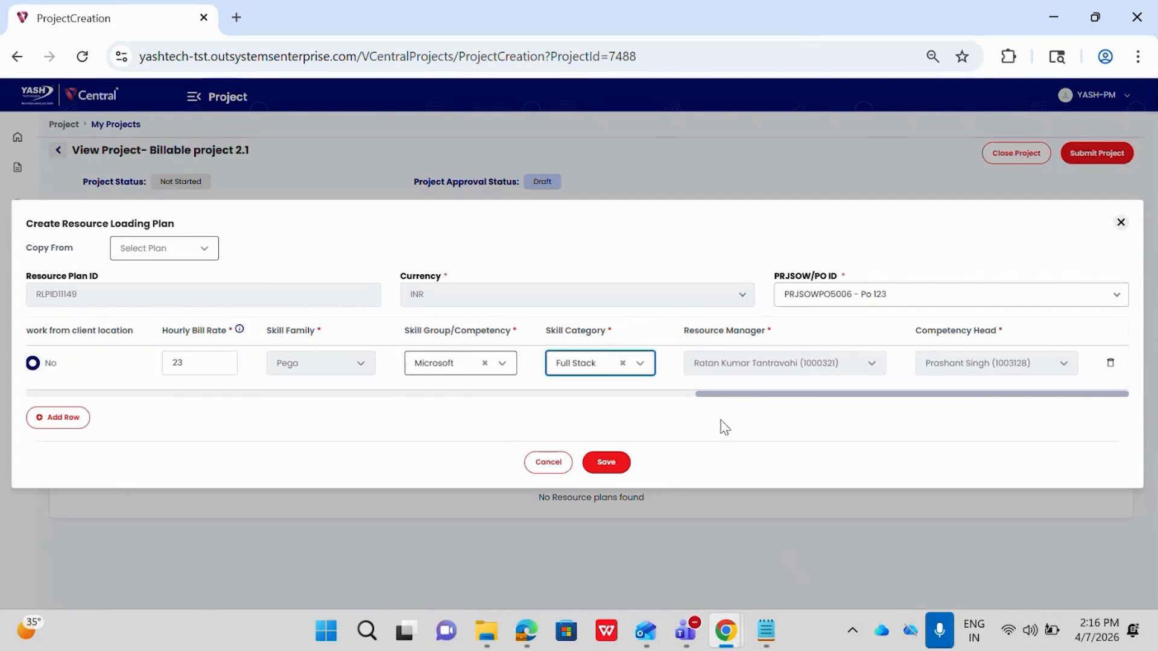
Save the resource loading plan and submit the project for approval.
left_click(607, 462)
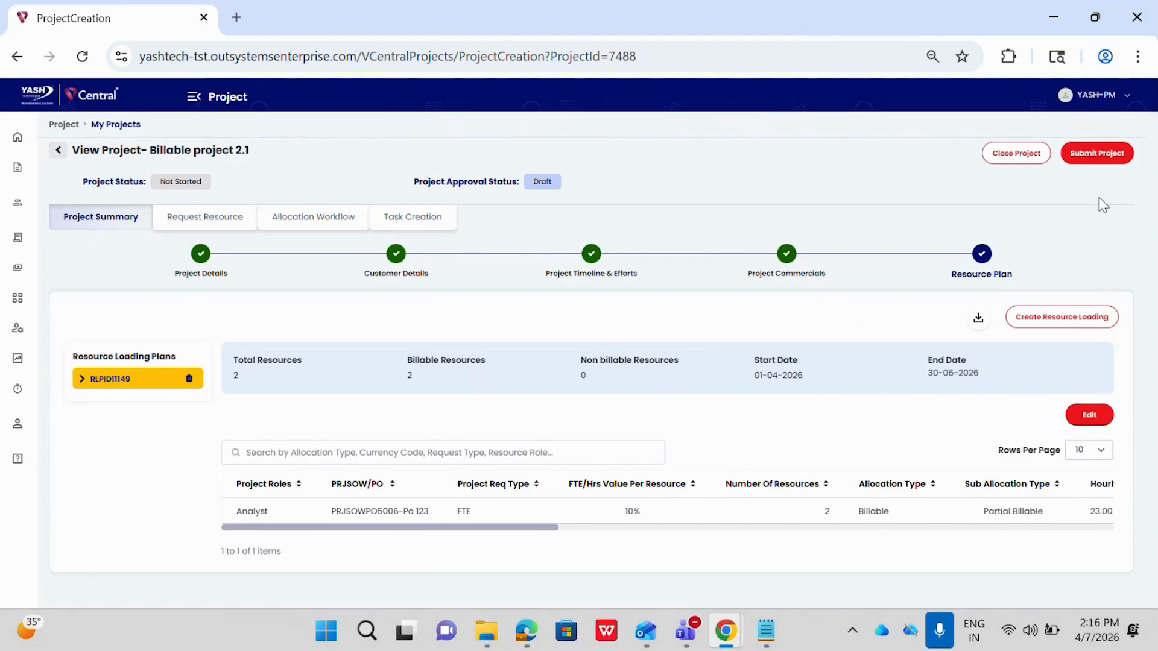
left_click(1096, 155)
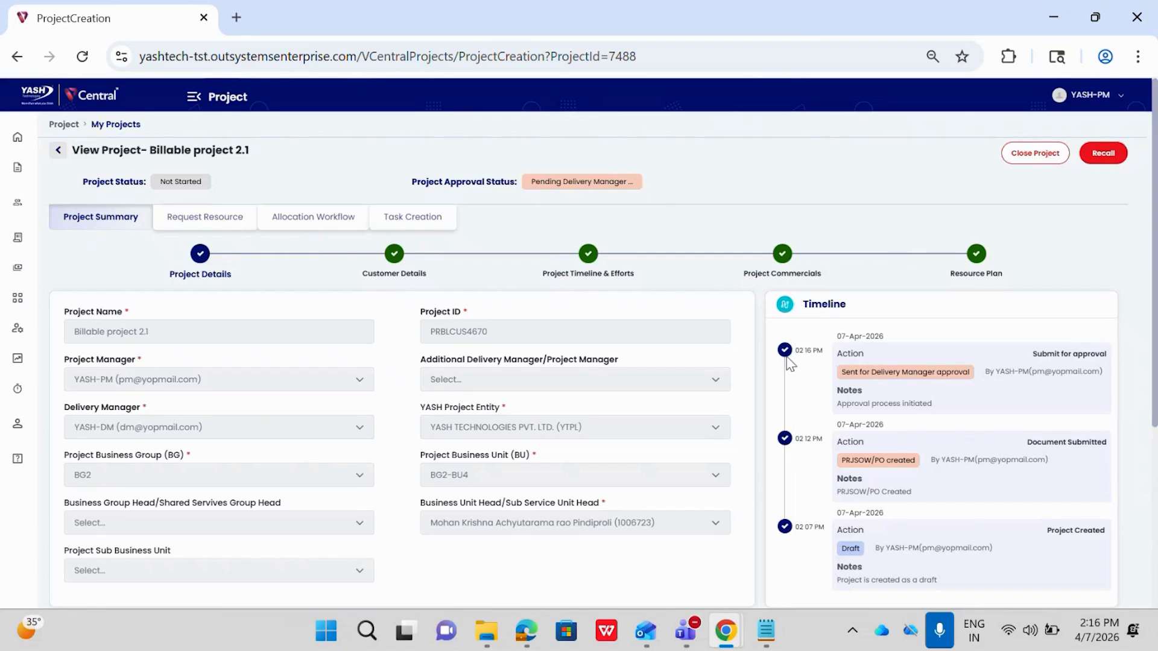
Switch to the browser window with the VCentral login page and log in with the delivery manager's saved username and password.
mouse_move(723, 636)
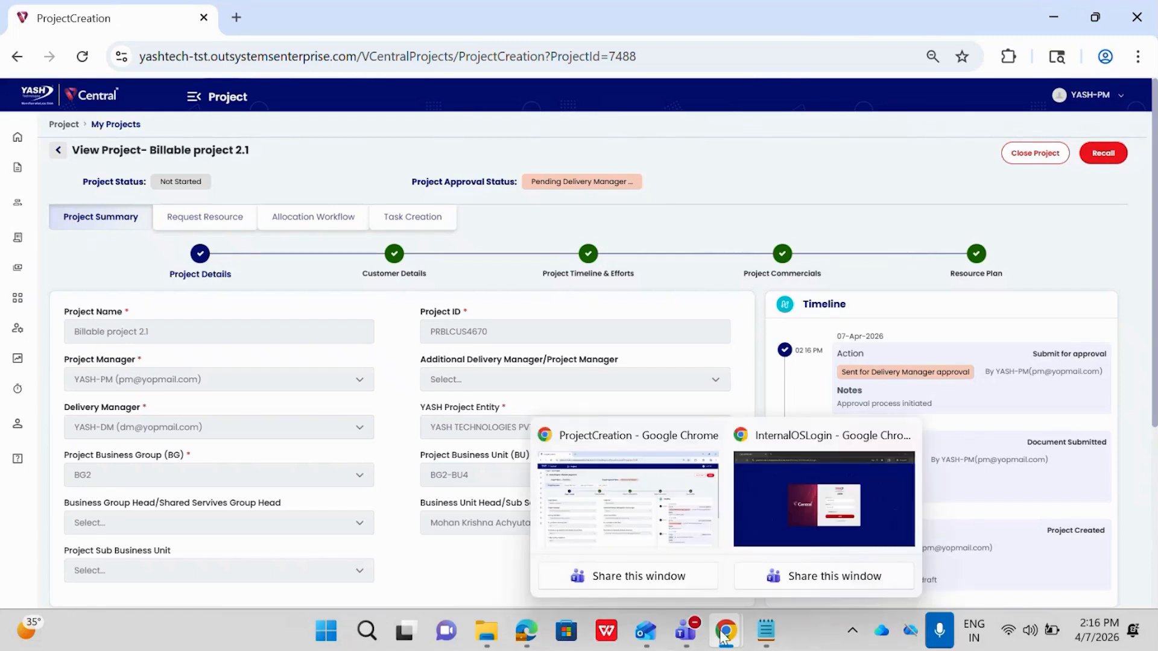
left_click(784, 491)
left_click(656, 319)
type("dm")
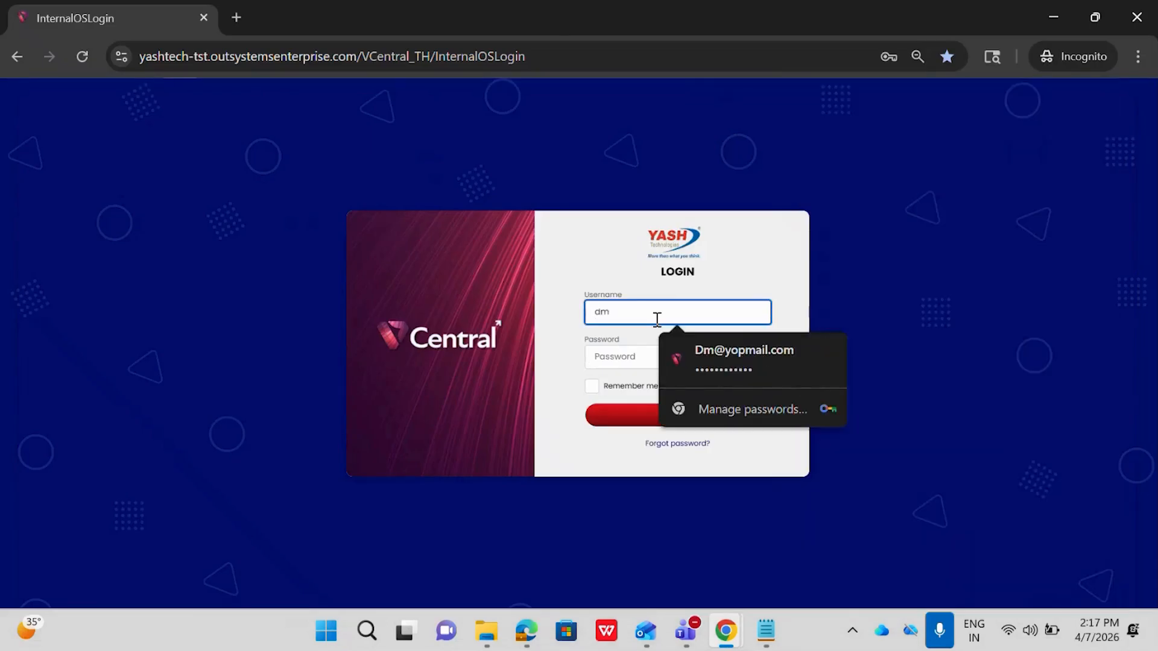
left_click(744, 356)
left_click(658, 422)
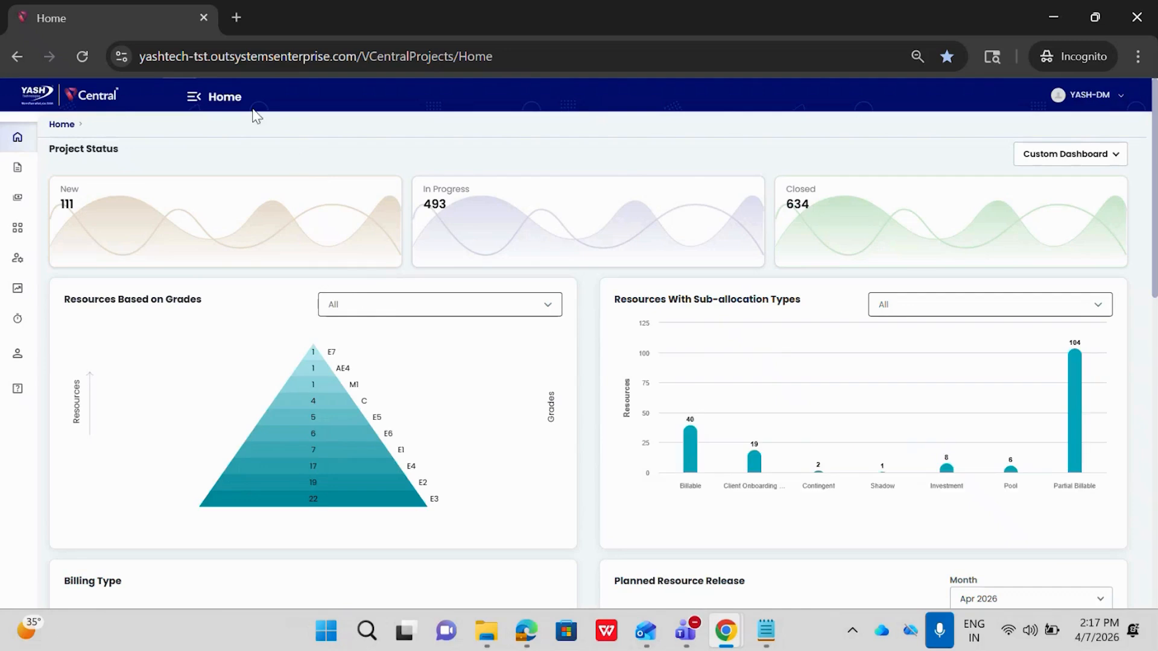
Open Billable project 2.1 from the delivery manager's project approval list.
left_click(195, 100)
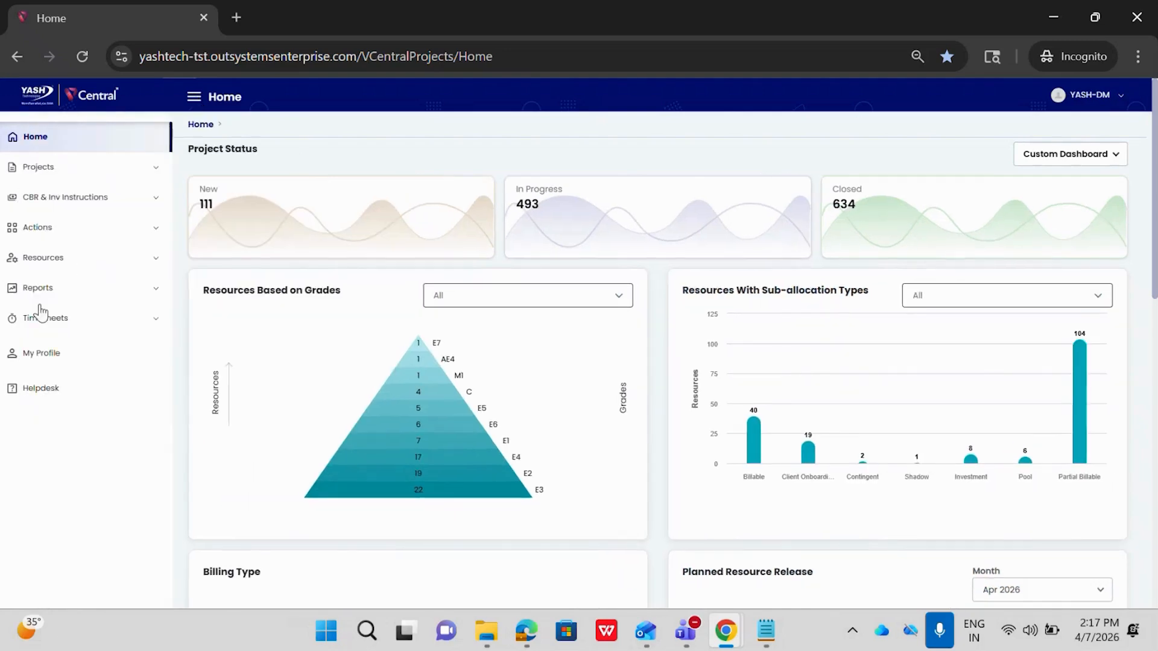
left_click(46, 234)
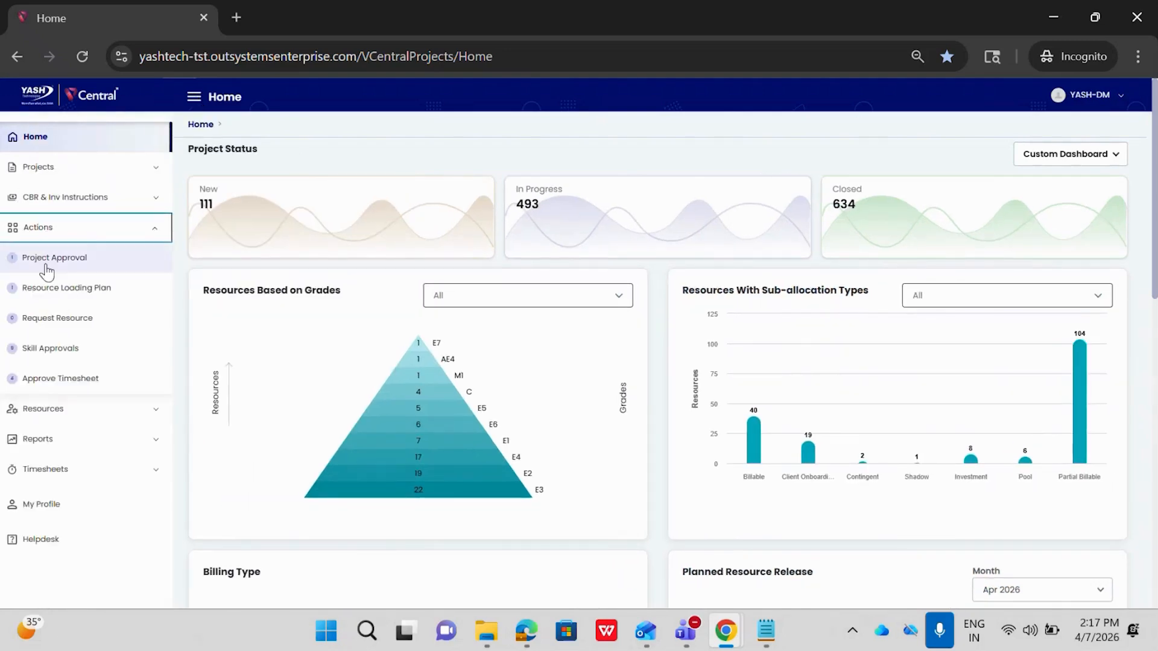
left_click(47, 259)
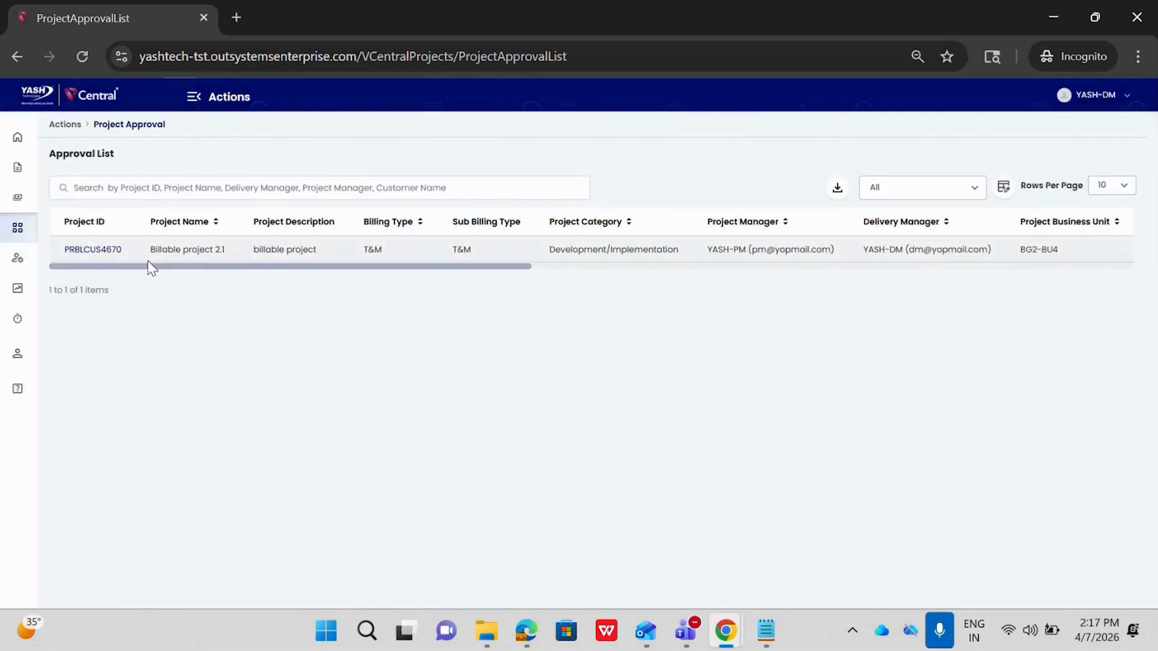
left_click(117, 254)
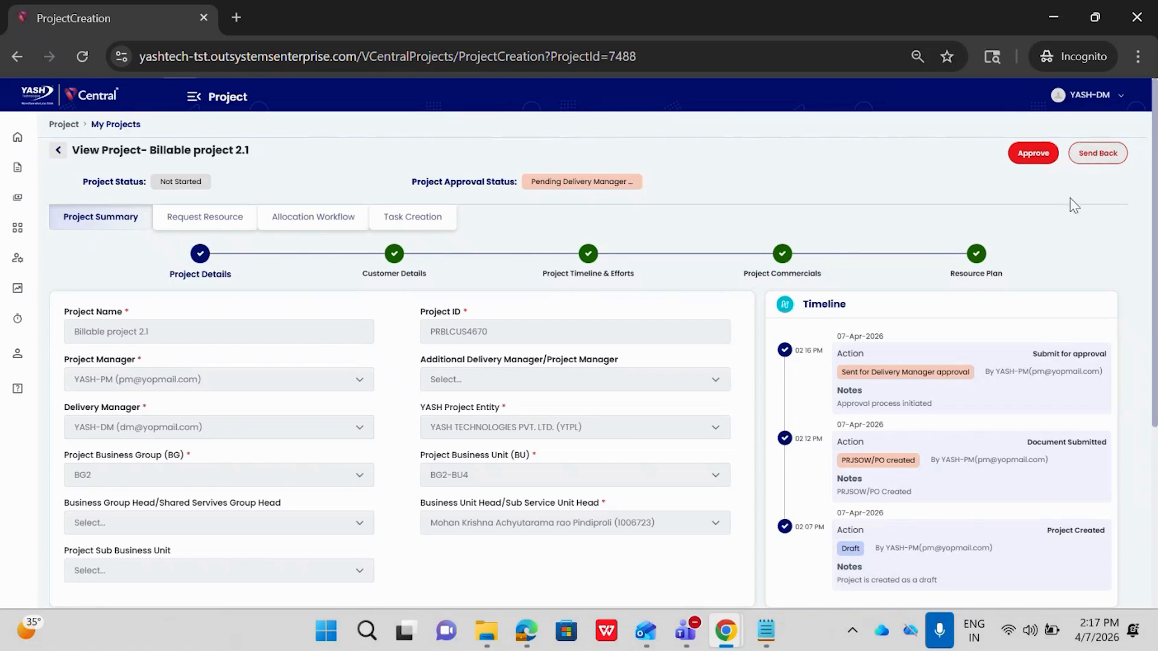
Approve Billable project 2.1 as delivery manager with the comment "Approve".
left_click(1027, 162)
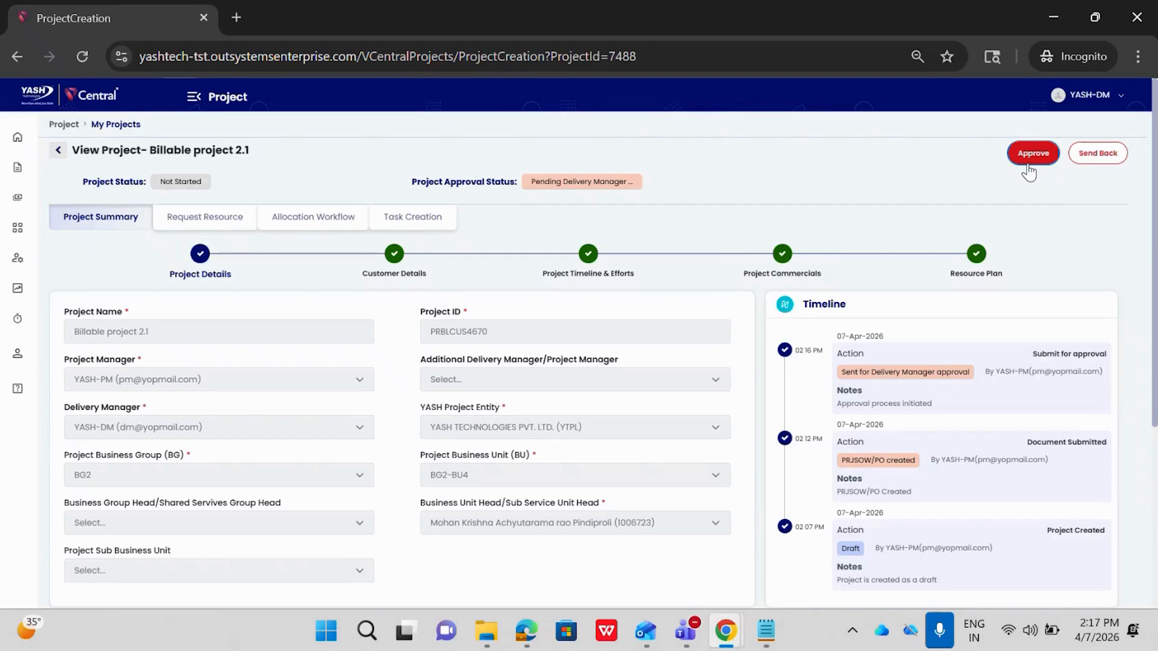
left_click(498, 335)
type("Approve")
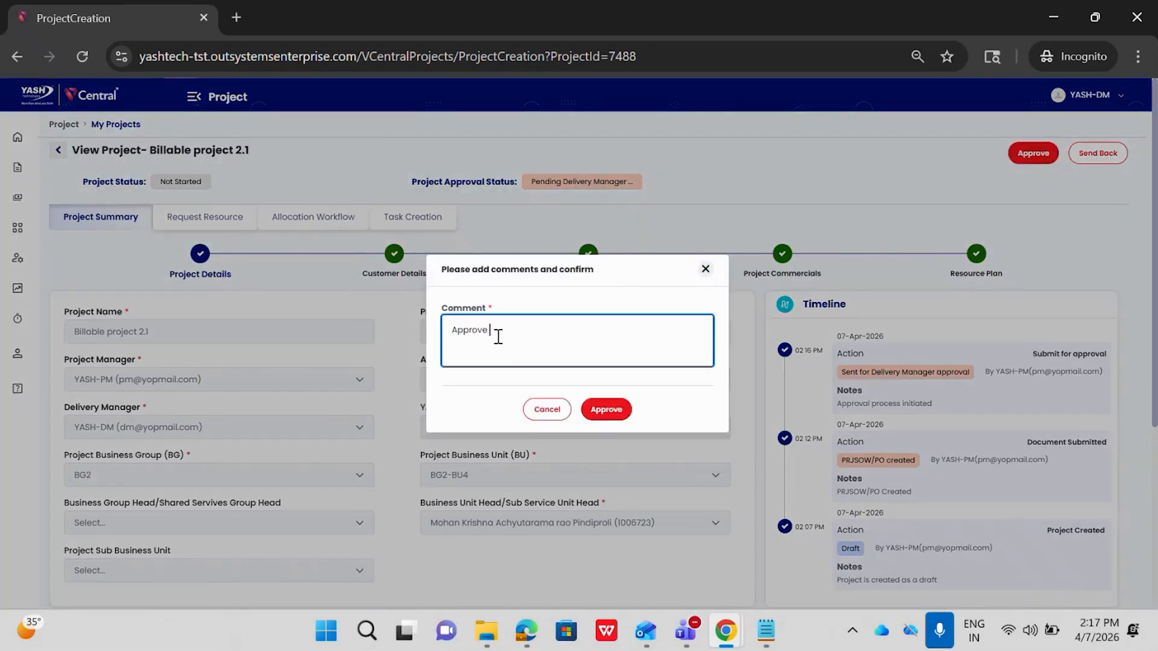
left_click(616, 416)
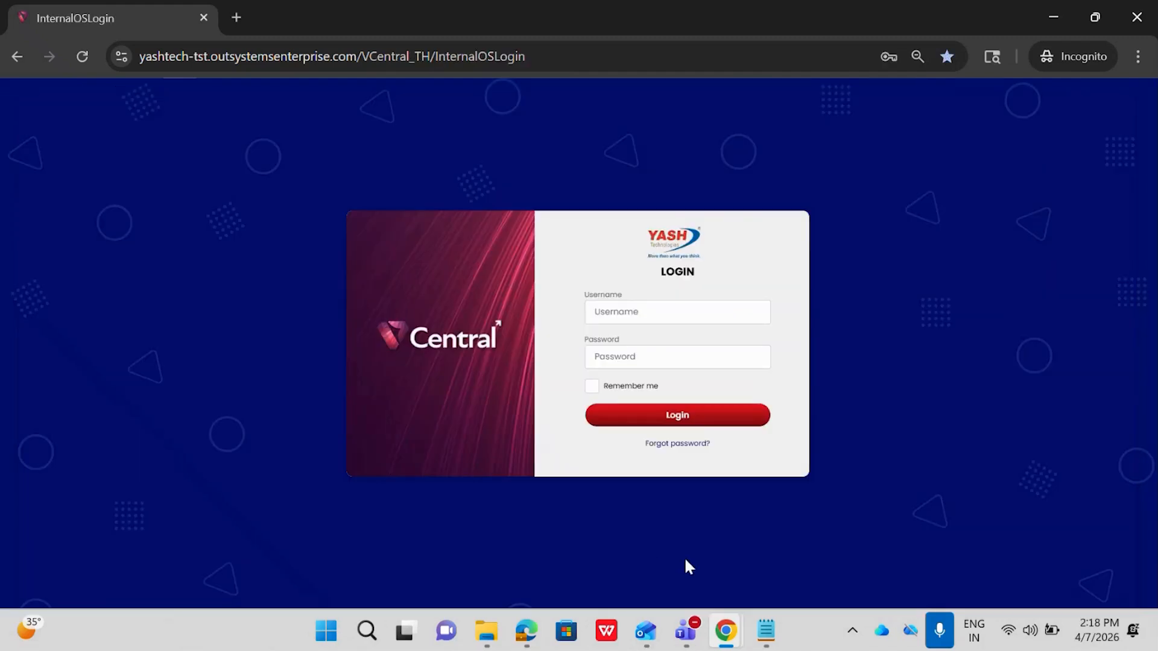
Log in as the resource management group (RMG) user with the saved username and password.
left_click(653, 318)
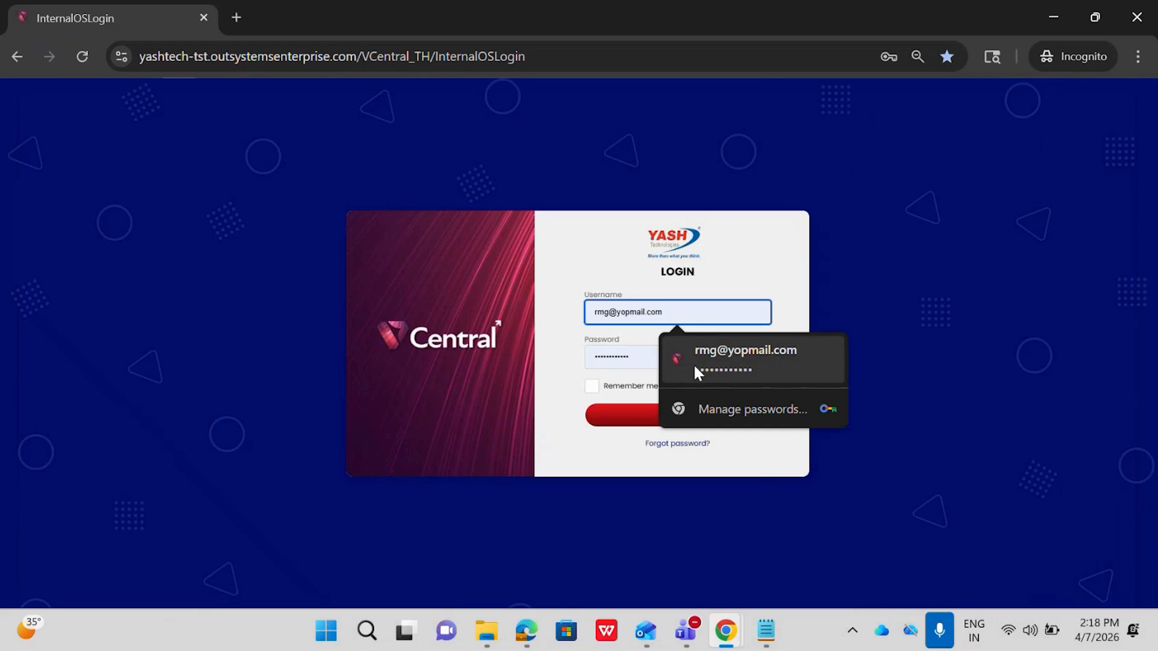
left_click(725, 366)
left_click(660, 416)
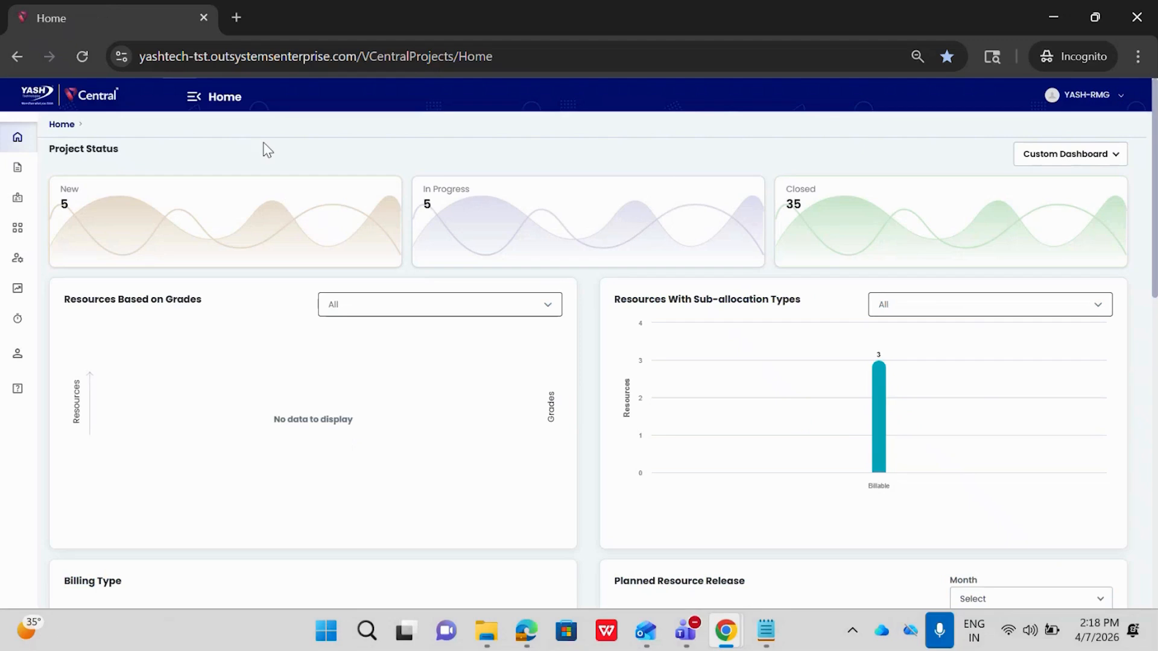
Open Billable project 2.1 from the resource management group's project approval list.
left_click(193, 97)
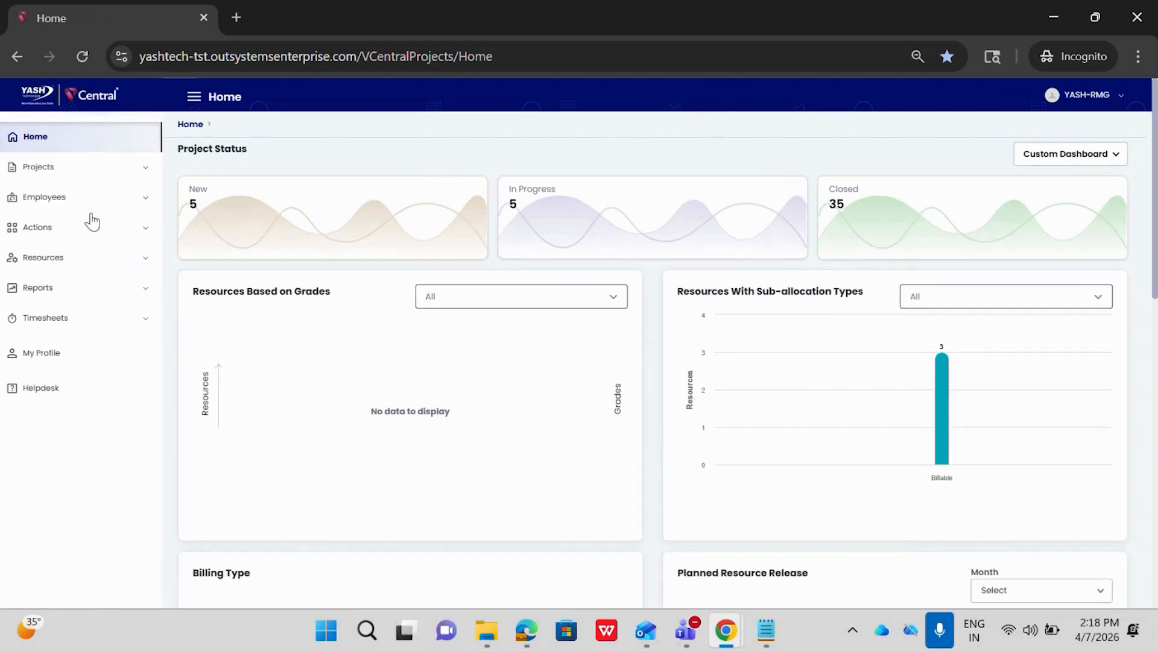
left_click(36, 230)
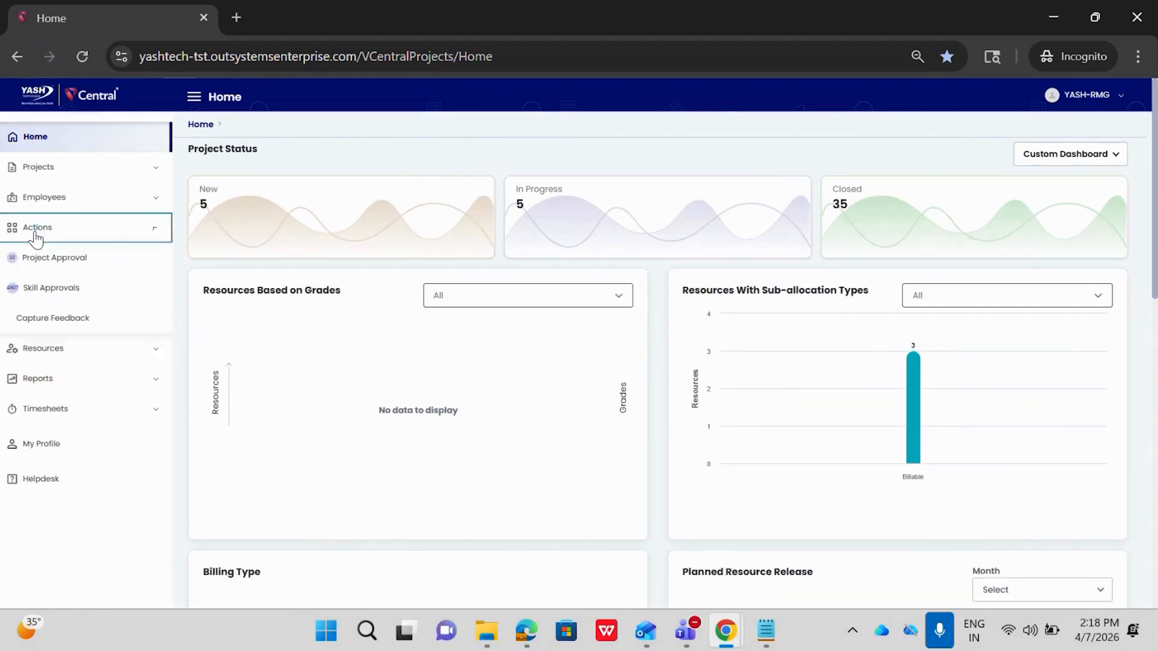
left_click(71, 258)
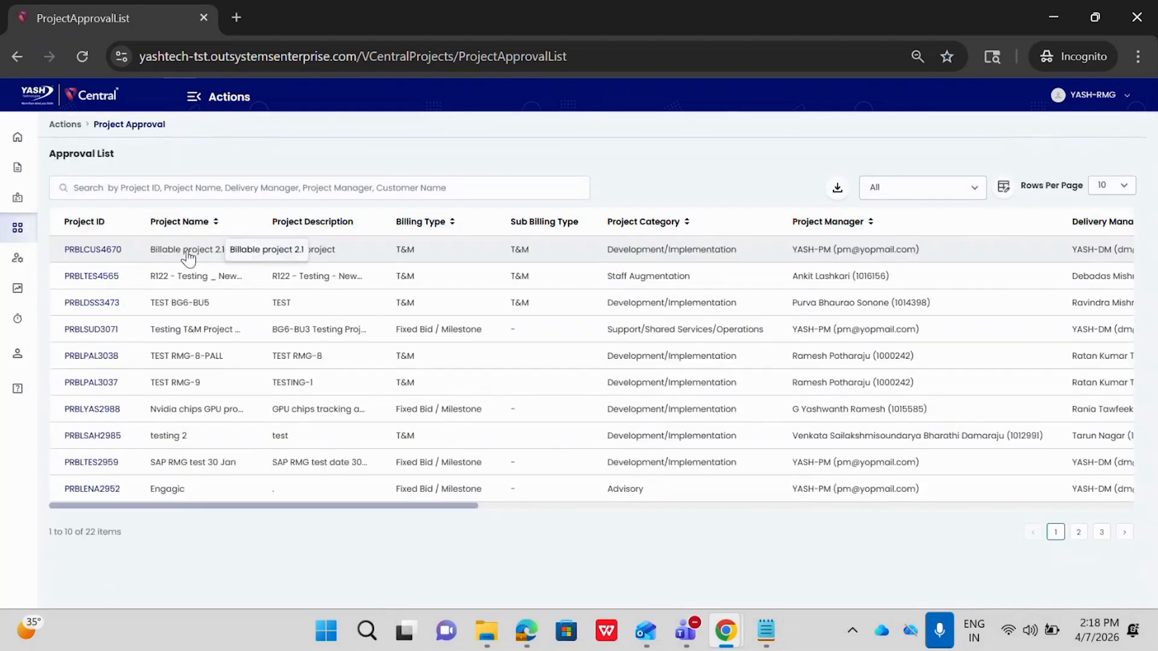
left_click(108, 252)
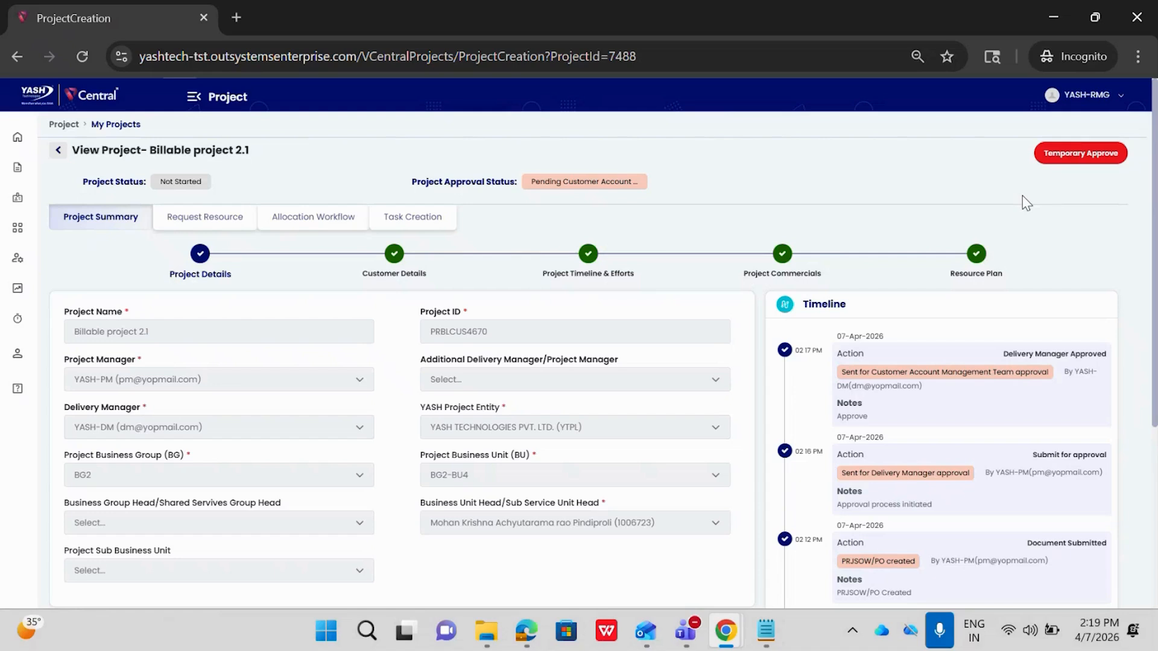
Give Billable project 2.1 a temporary approval with the comment "Approve".
left_click(1064, 157)
left_click(492, 351)
type("Approve")
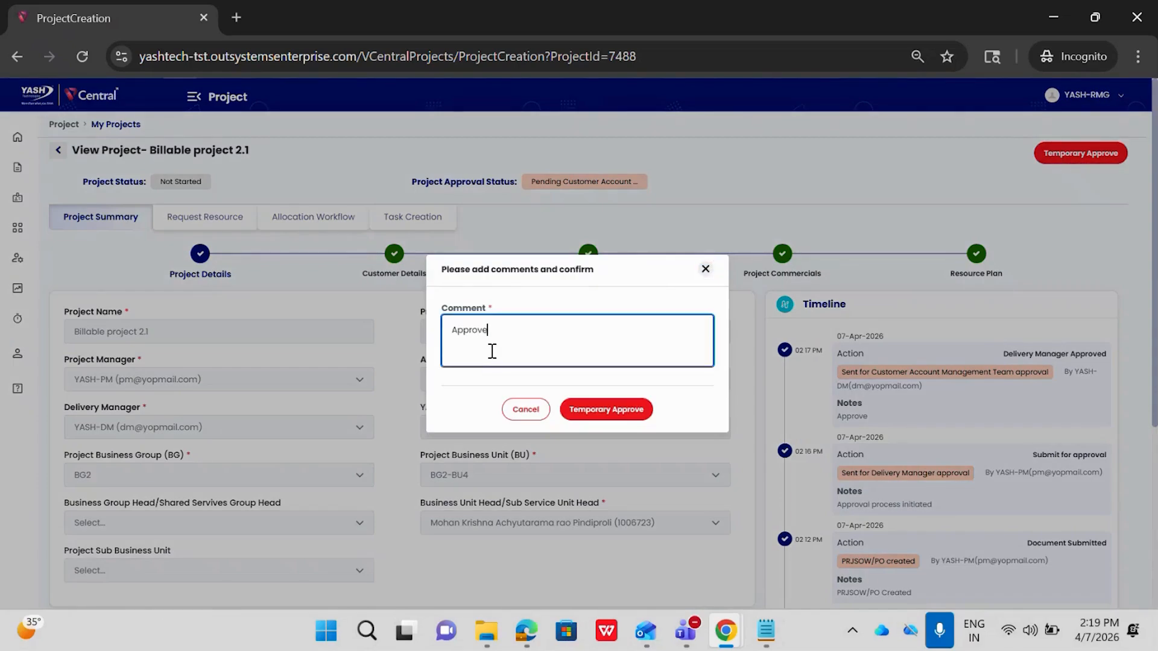
left_click(588, 411)
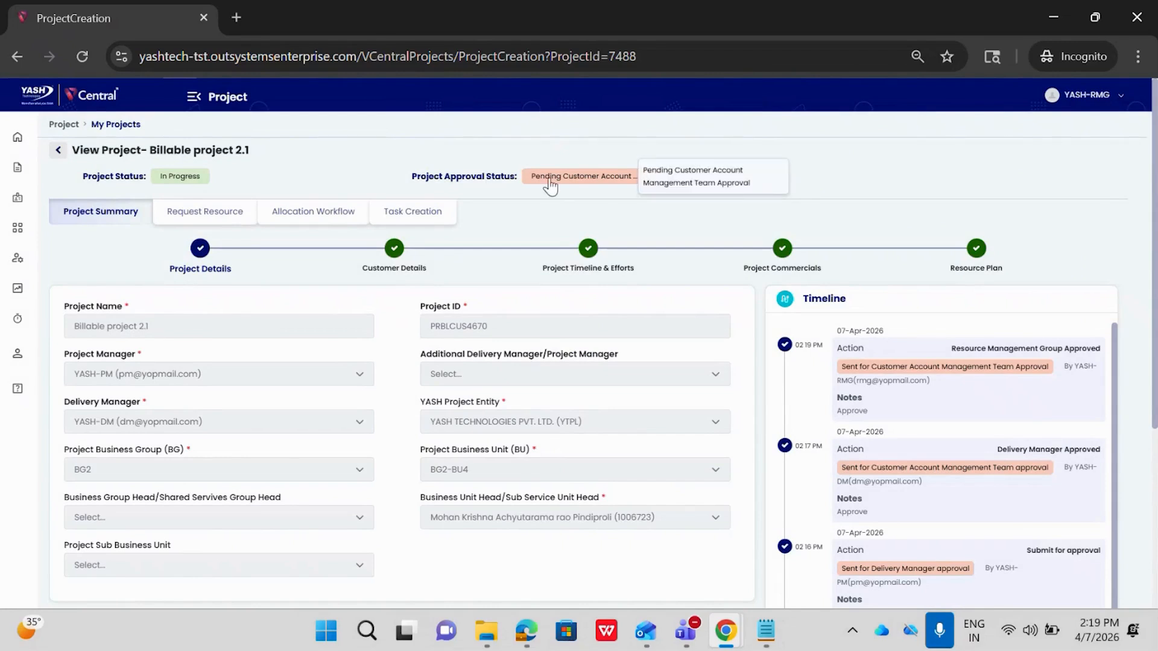
Open the bookmarked test login page in a new incognito tab and close the RMG user's project tab.
left_click(234, 18)
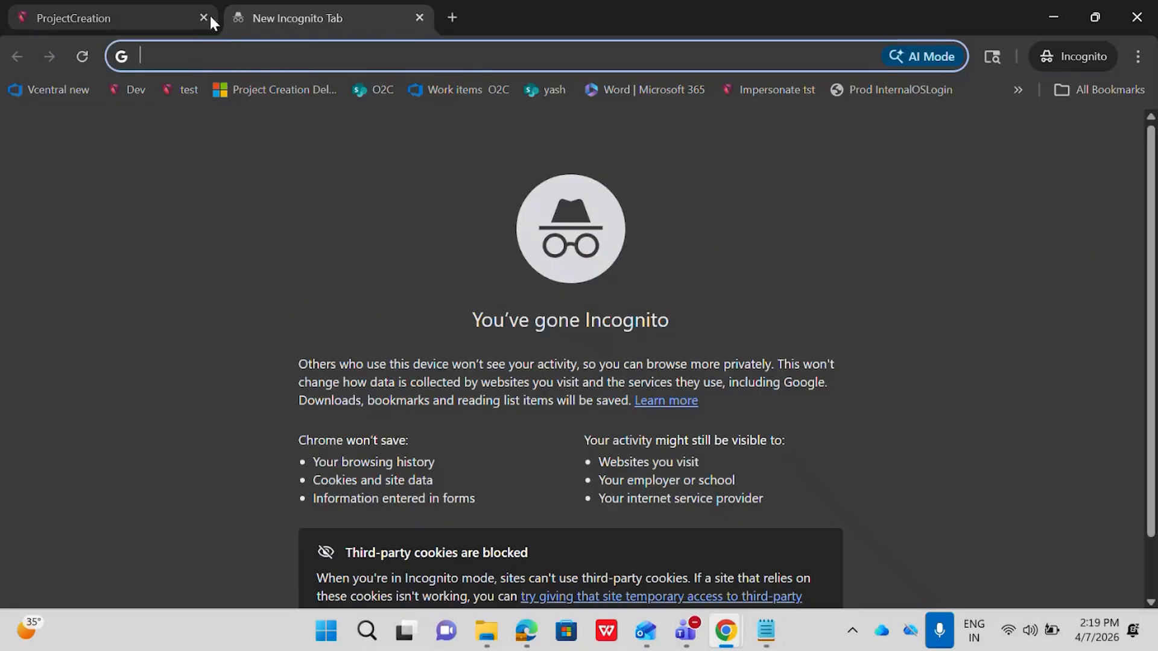
left_click(204, 17)
left_click(181, 90)
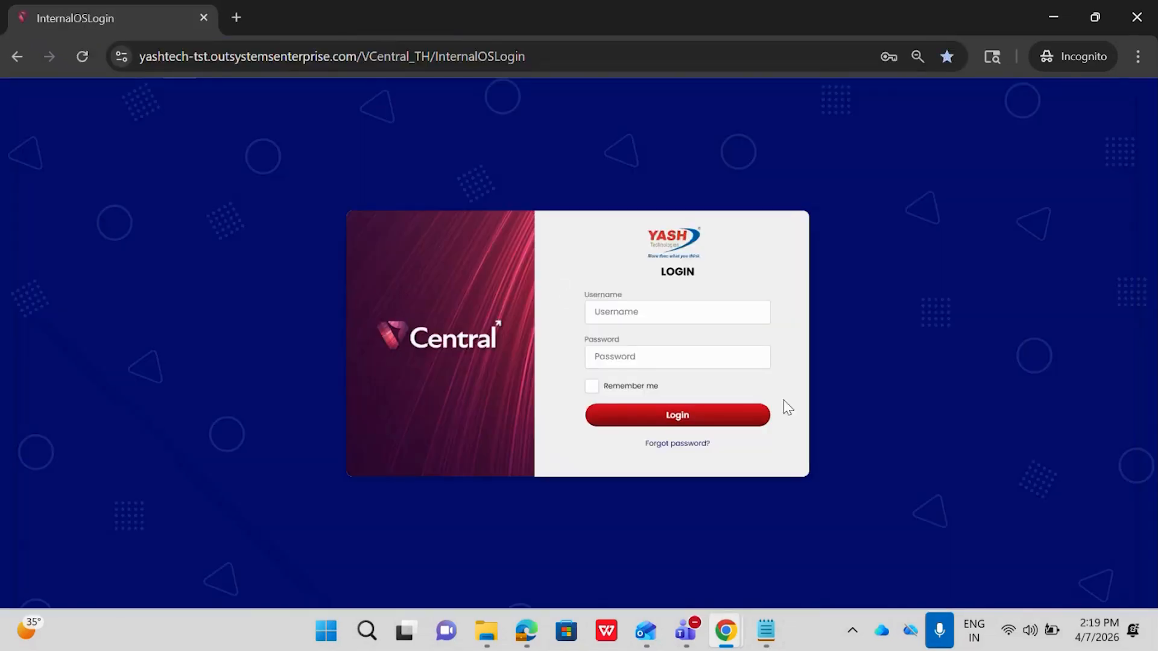
Look up the client partner's employee ID in Notepad, then log in to VCentral with that ID and the saved password.
mouse_move(766, 630)
left_click(711, 500)
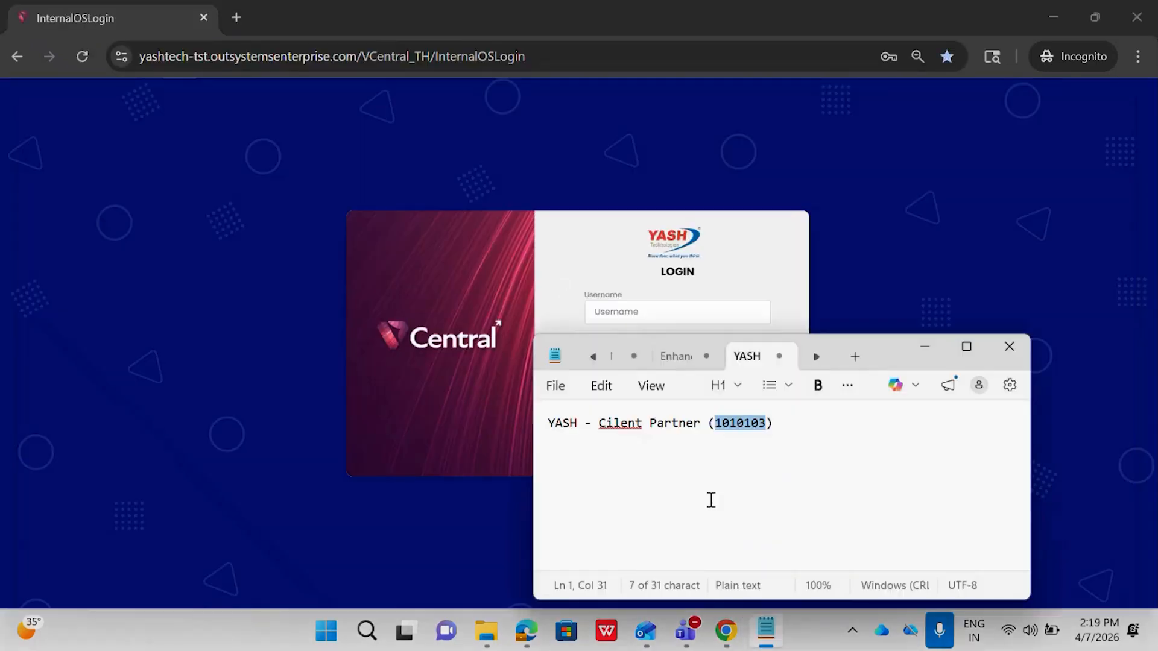
left_click(924, 346)
left_click(695, 312)
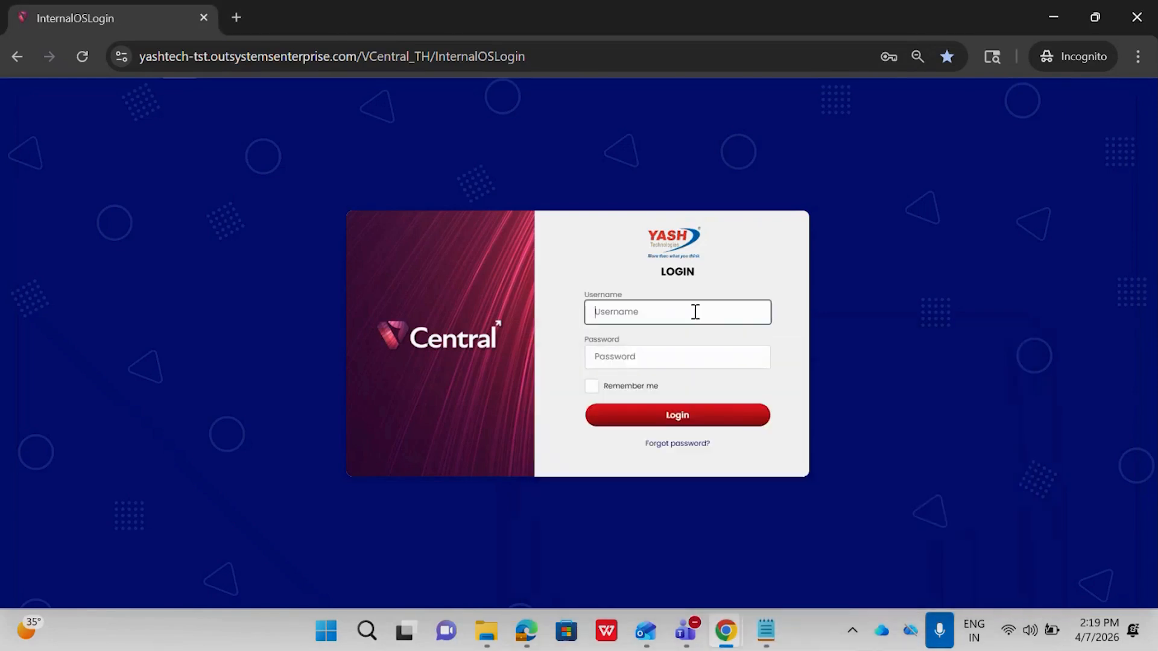
type("1010103")
left_click(692, 342)
left_click(724, 418)
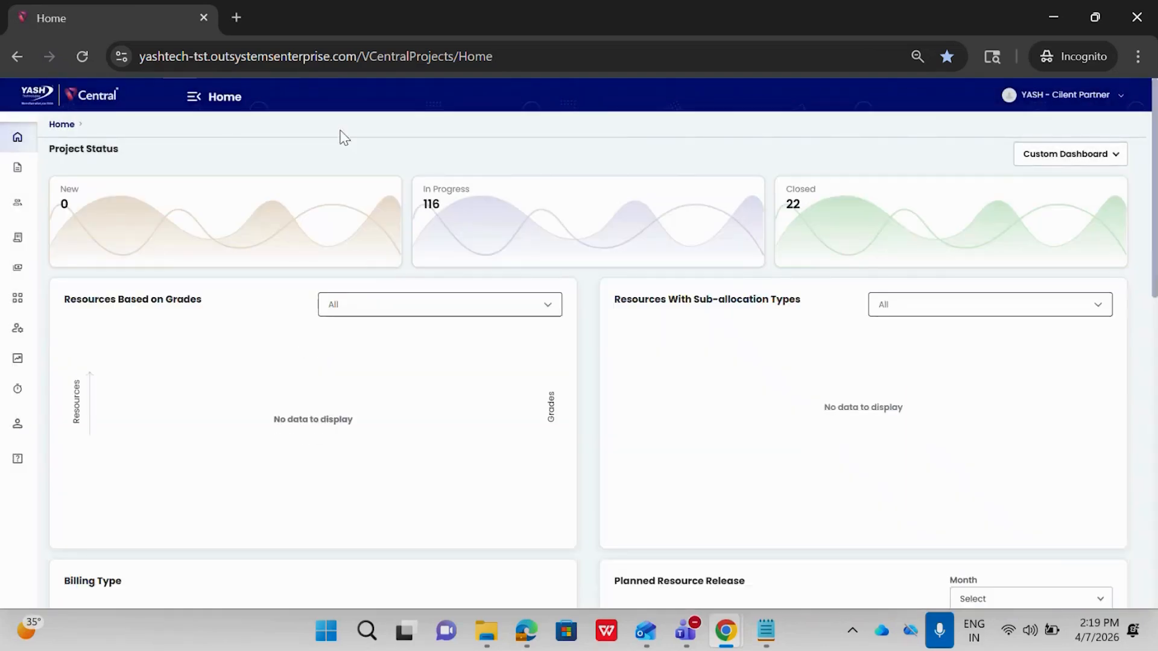
Open Billable project 2.1 from the client partner's project approval list.
left_click(193, 99)
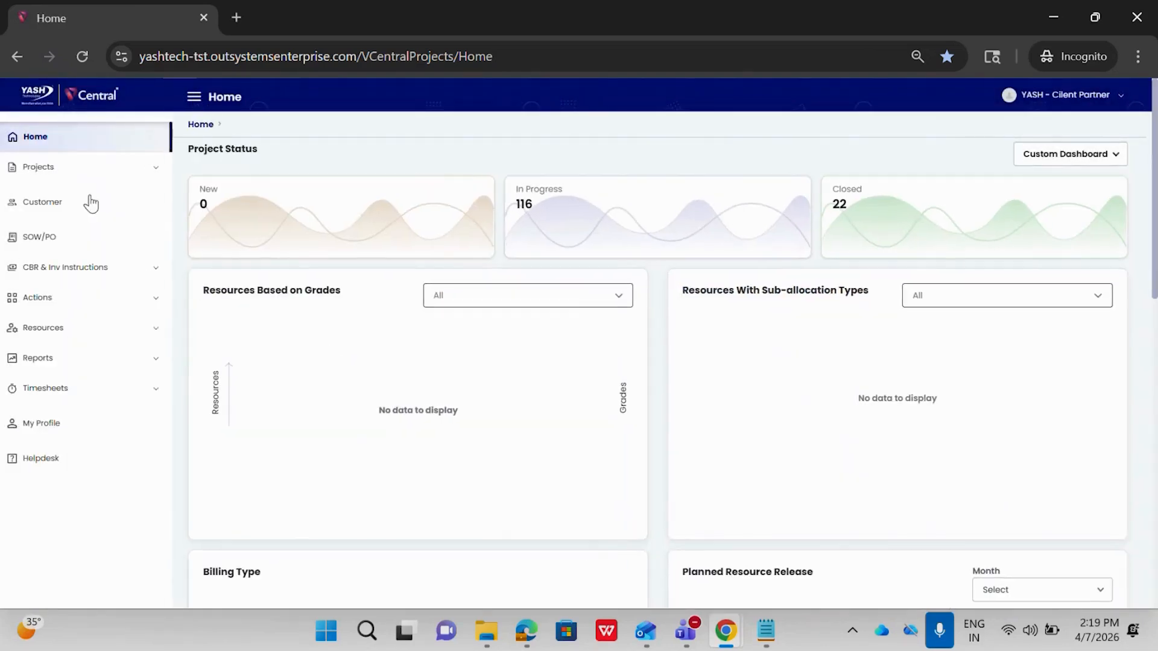
left_click(43, 298)
left_click(41, 329)
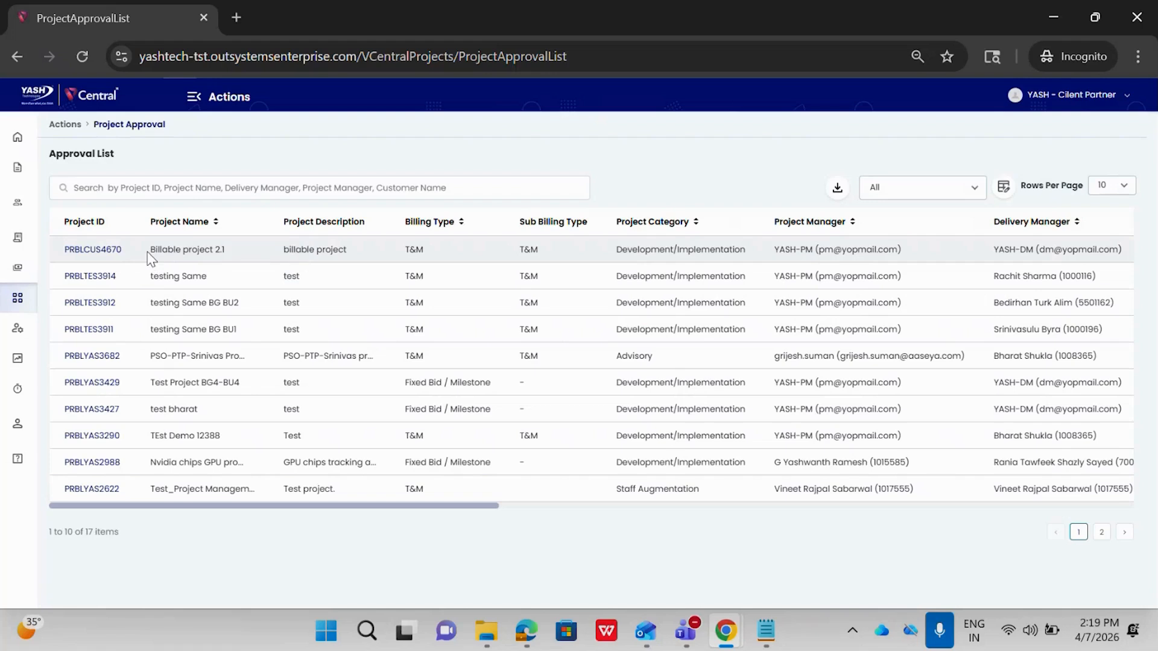
left_click(110, 258)
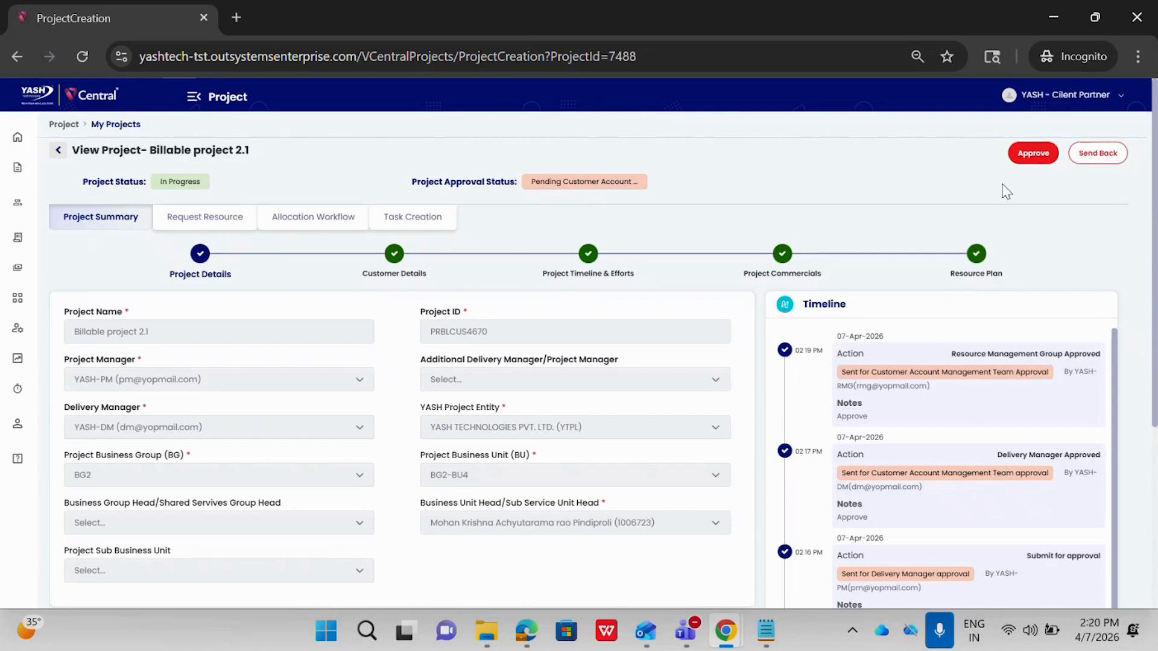
Approve Billable project 2.1 as client partner with the comment "Approve".
left_click(1031, 154)
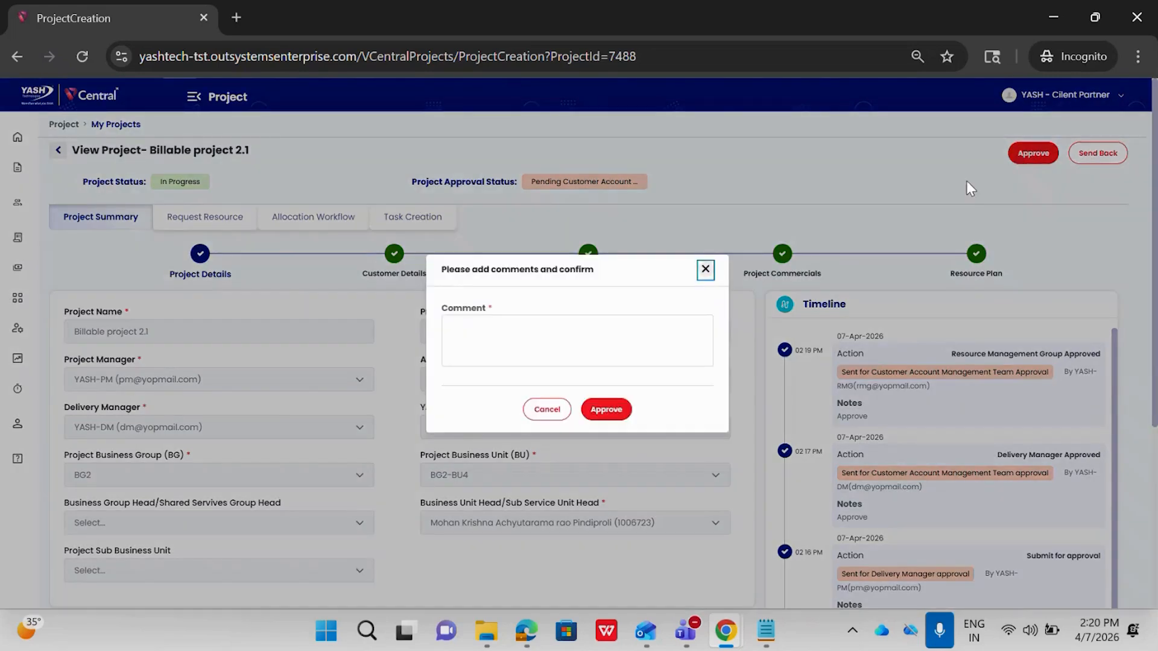
left_click(489, 337)
type("Ap")
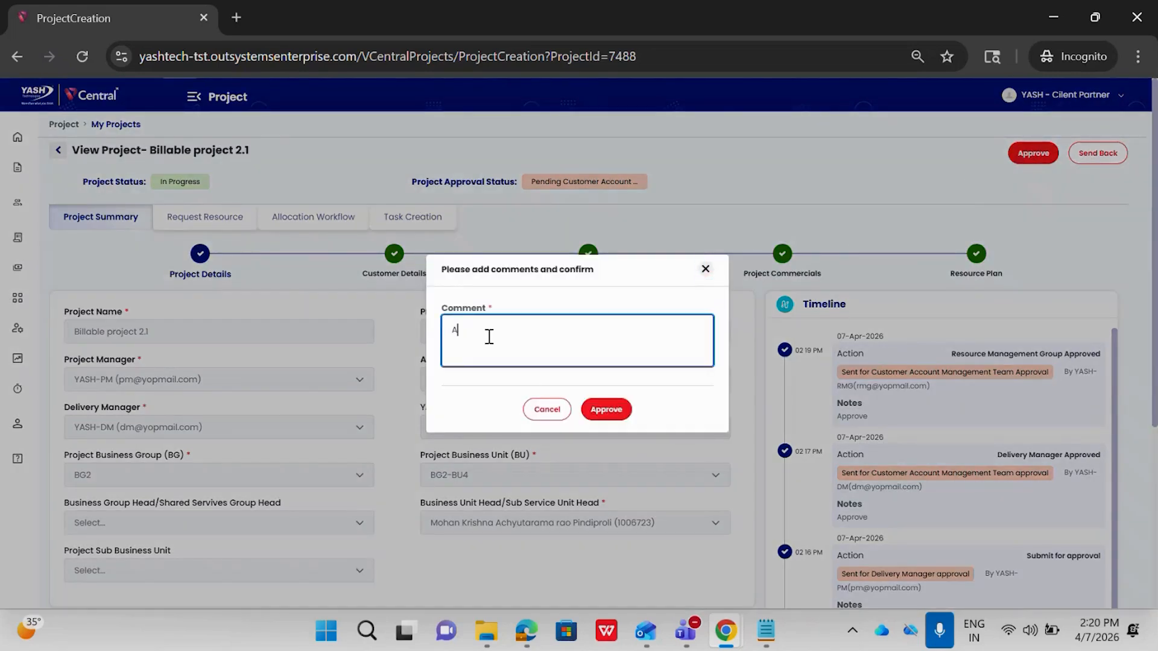
type("prove")
left_click(613, 415)
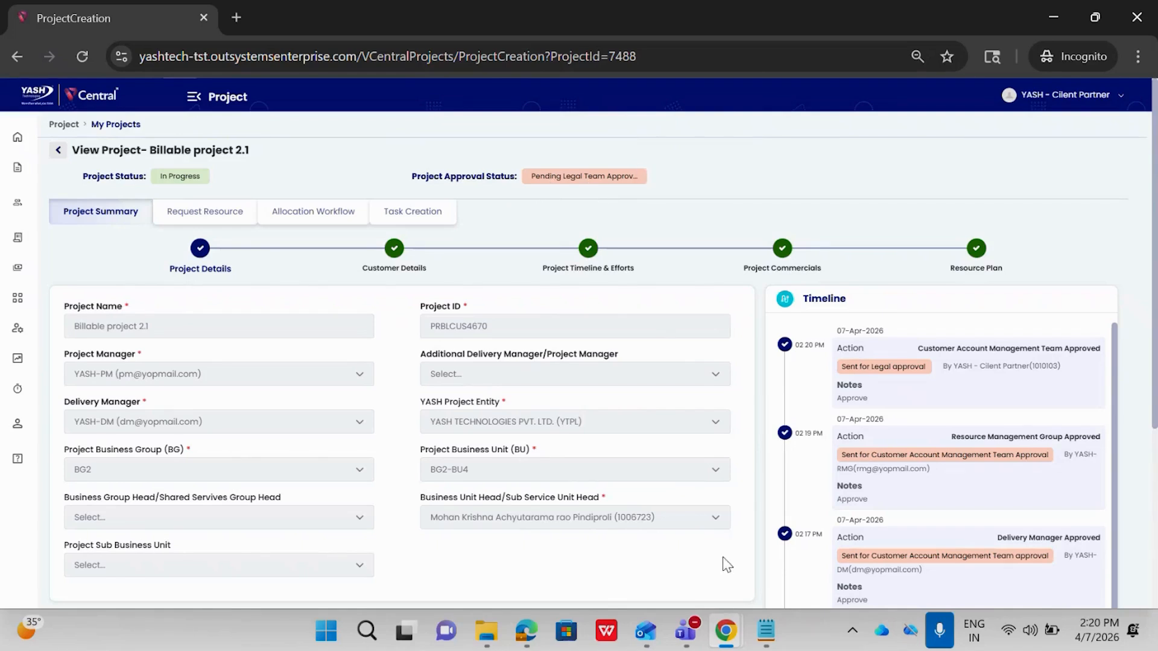
Switch to the project manager's browser window, reload Billable project 2.1 and view its resource request list.
mouse_move(725, 634)
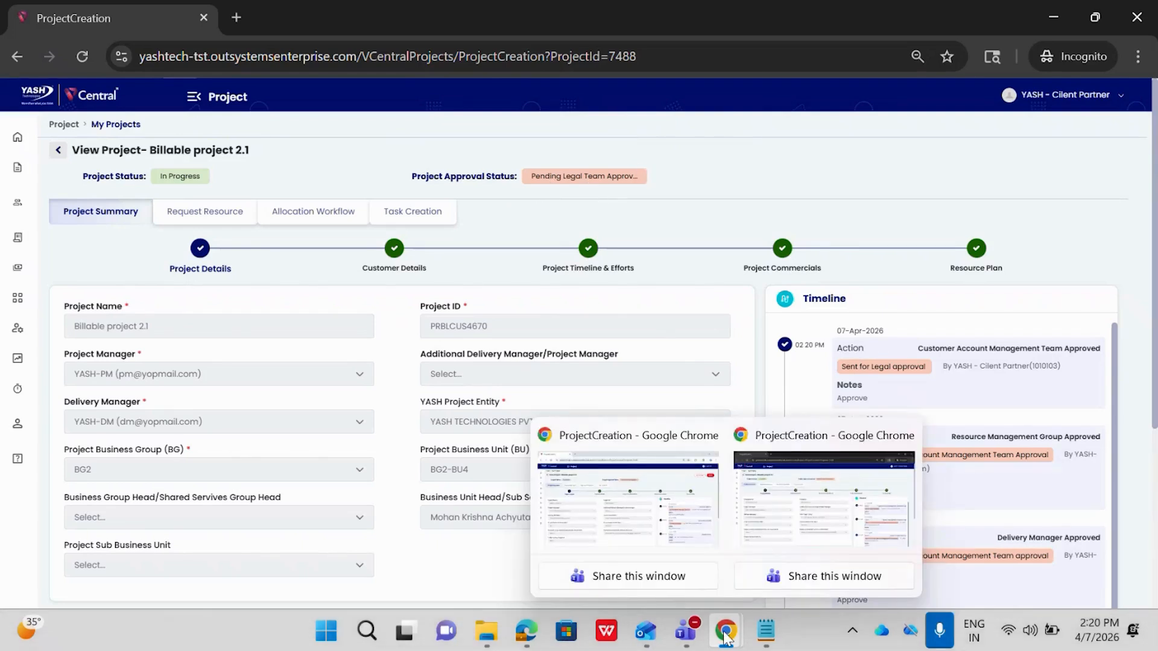
left_click(672, 474)
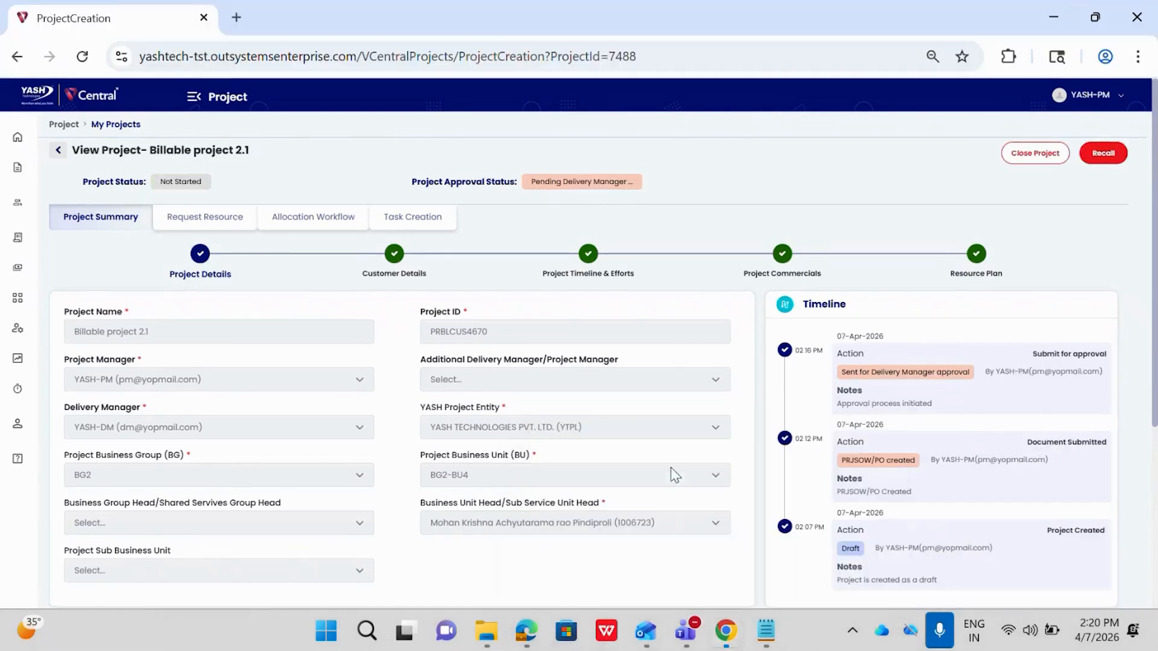
left_click(82, 56)
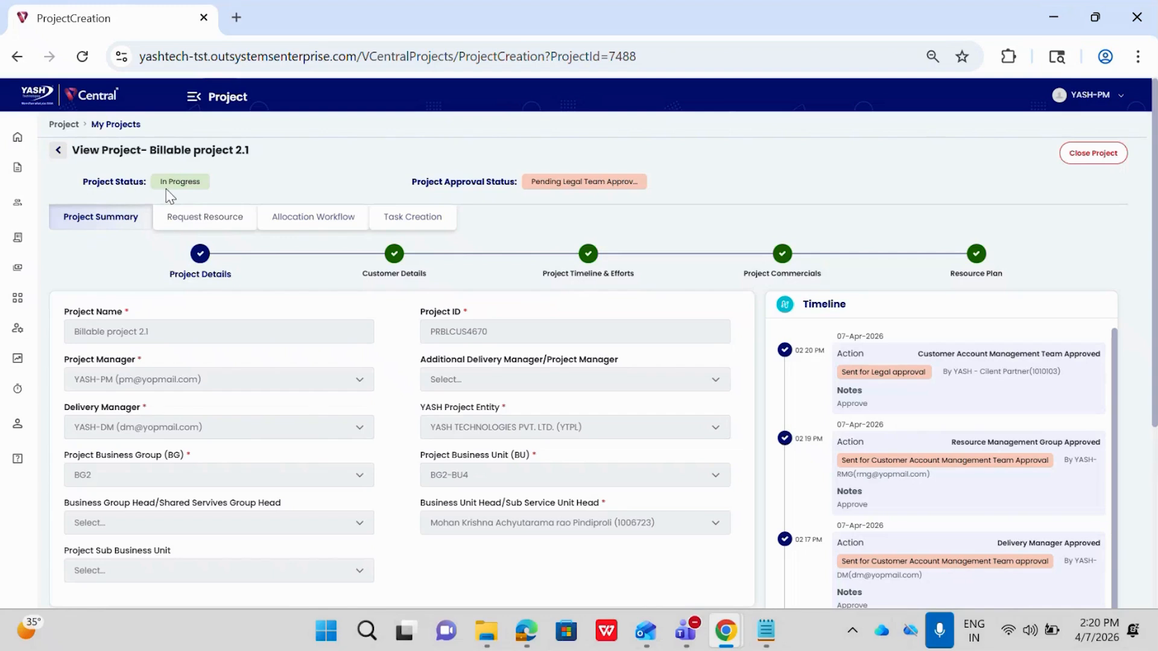
left_click(191, 219)
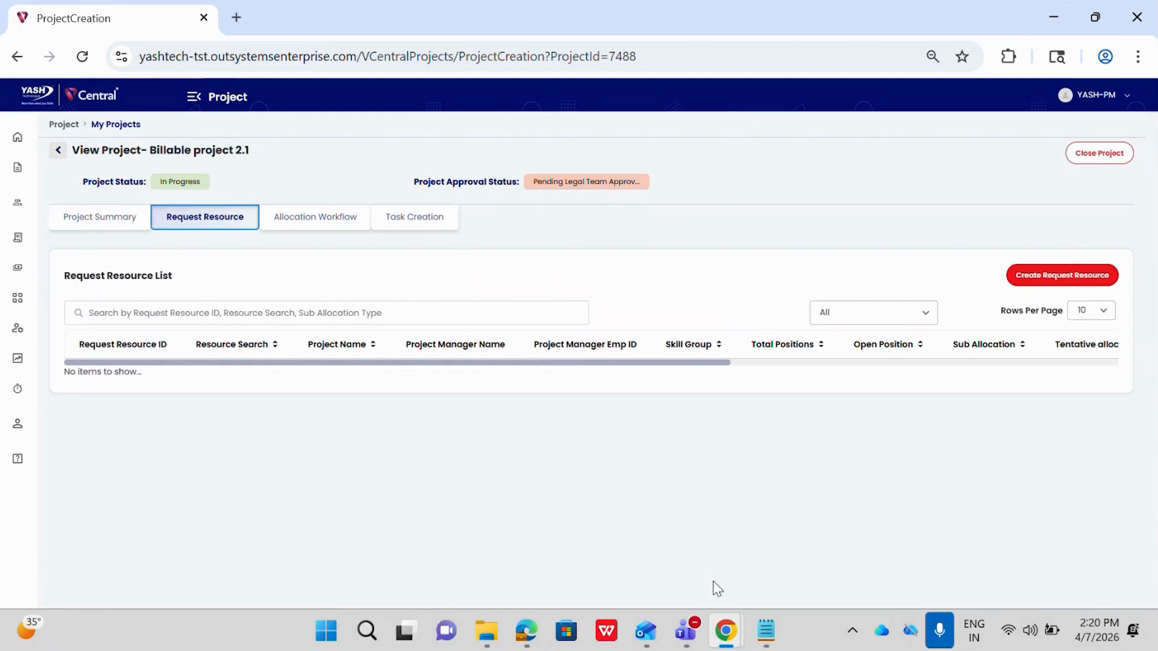
Return to the incognito window and replace the client partner's project tab with a new one showing the test login page.
mouse_move(726, 630)
left_click(770, 519)
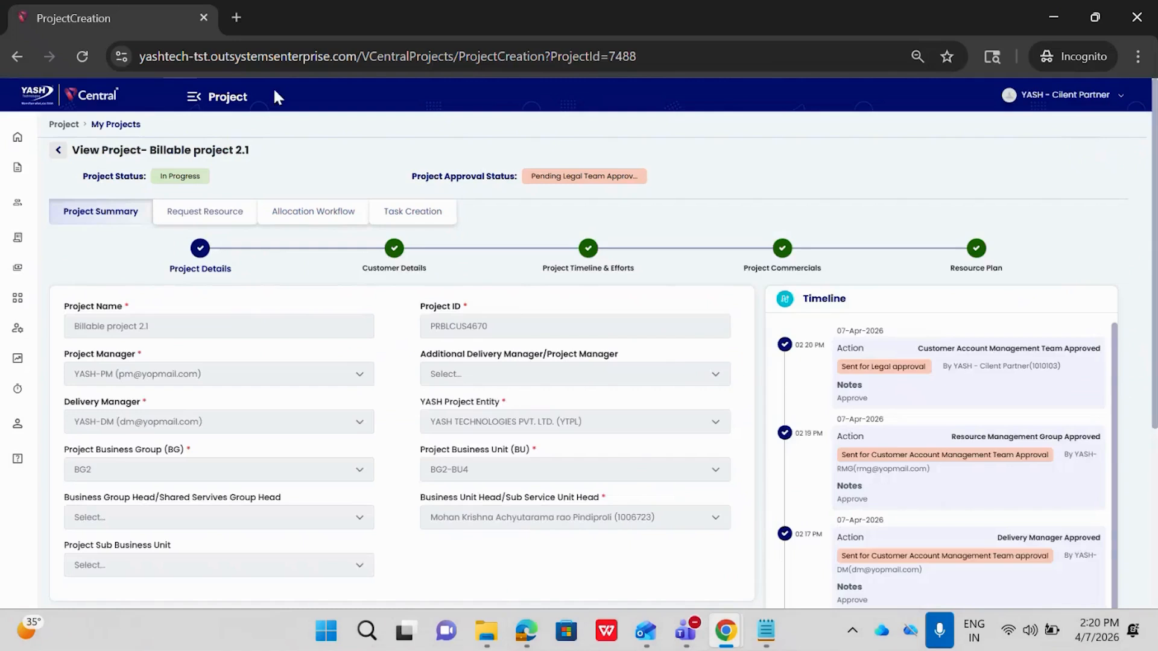
left_click(235, 14)
left_click(207, 16)
left_click(179, 87)
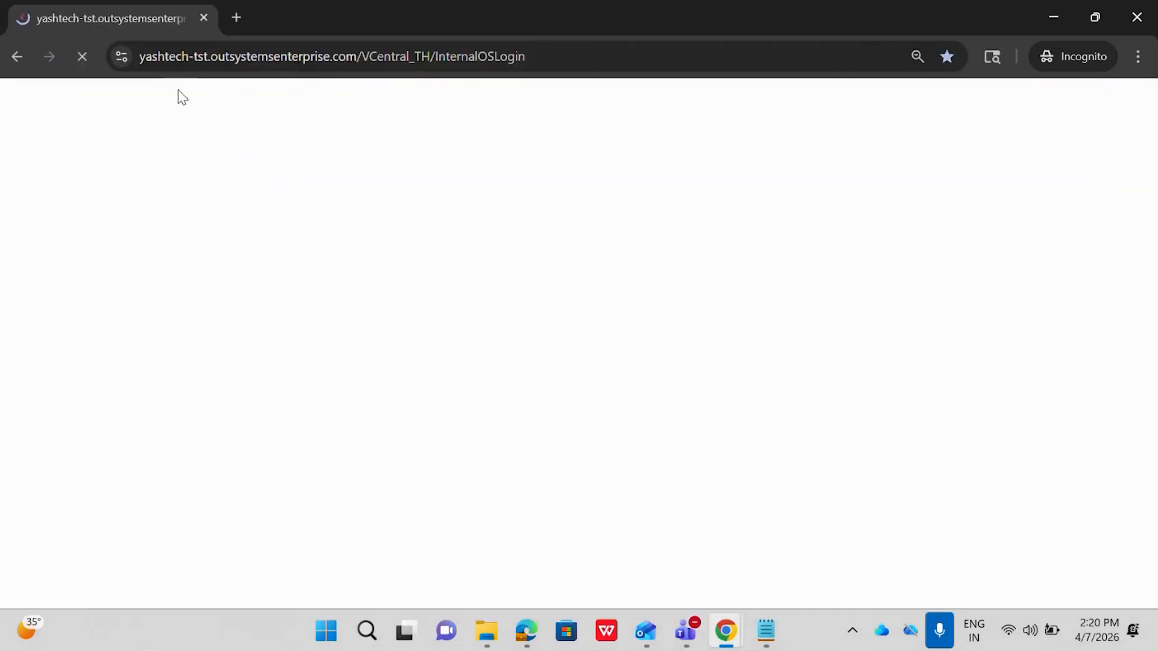
Log in as the legal team user with the saved username and password.
left_click(674, 306)
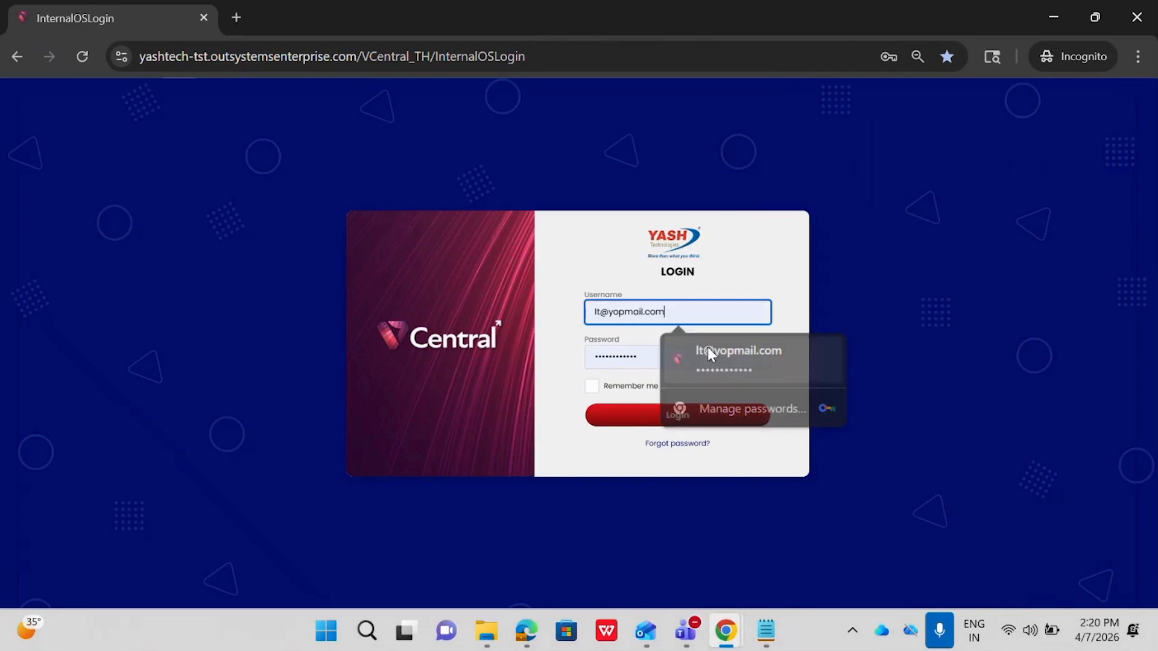
left_click(677, 353)
left_click(637, 427)
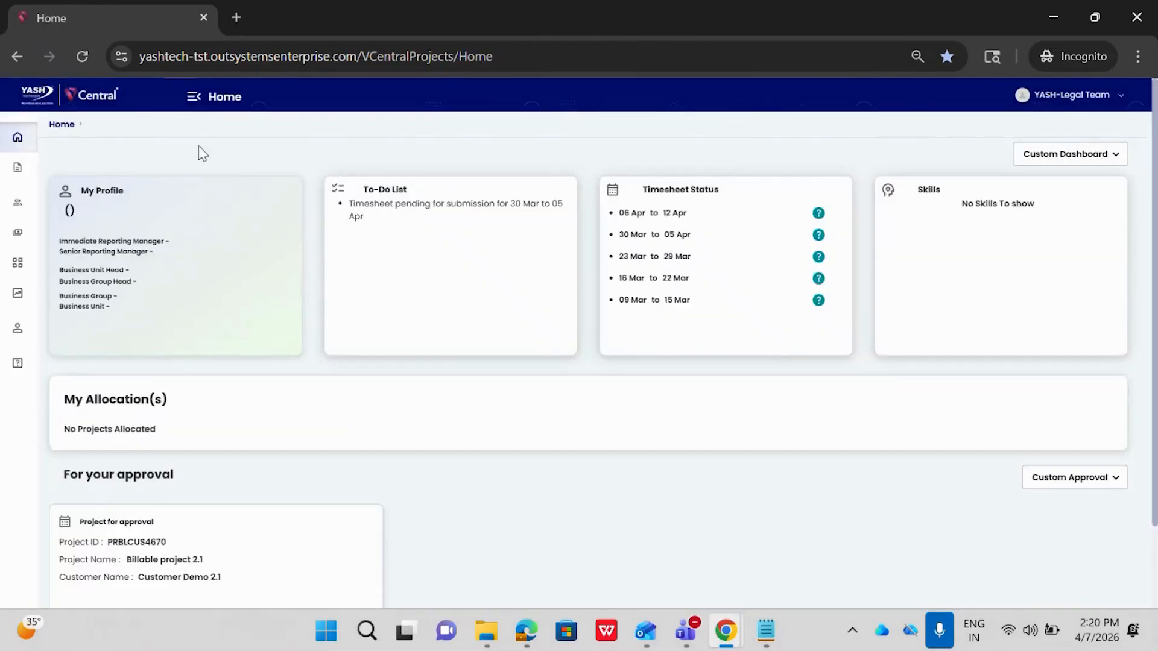
Open Billable project 2.1 from the legal team's project approval list.
left_click(194, 98)
left_click(53, 265)
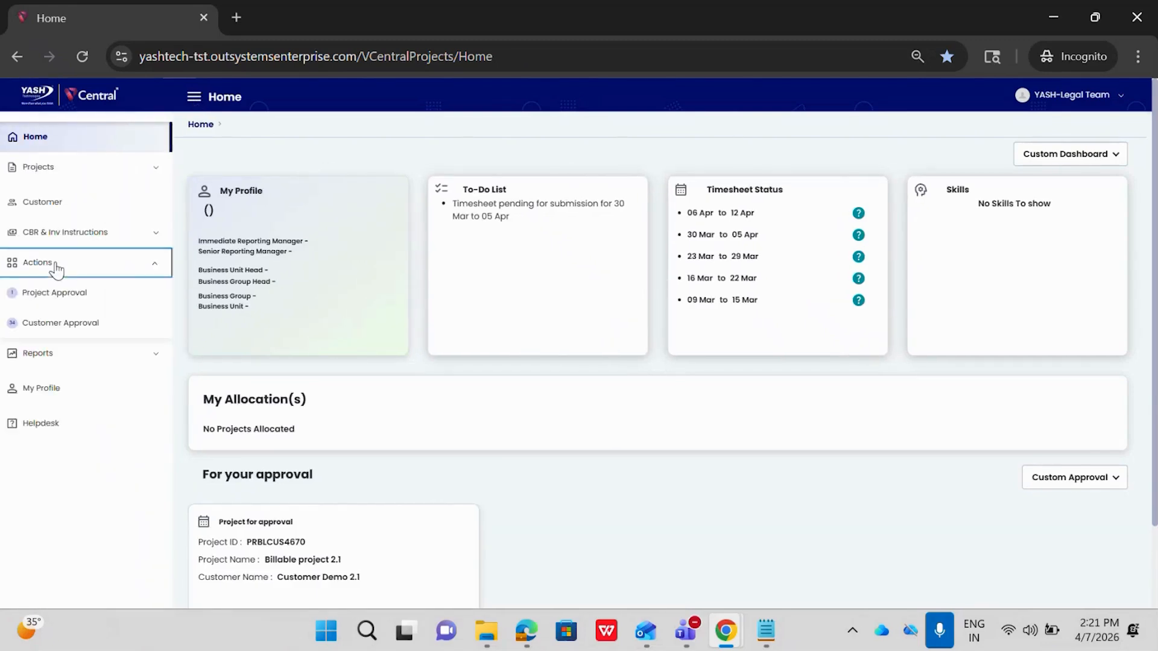
left_click(53, 290)
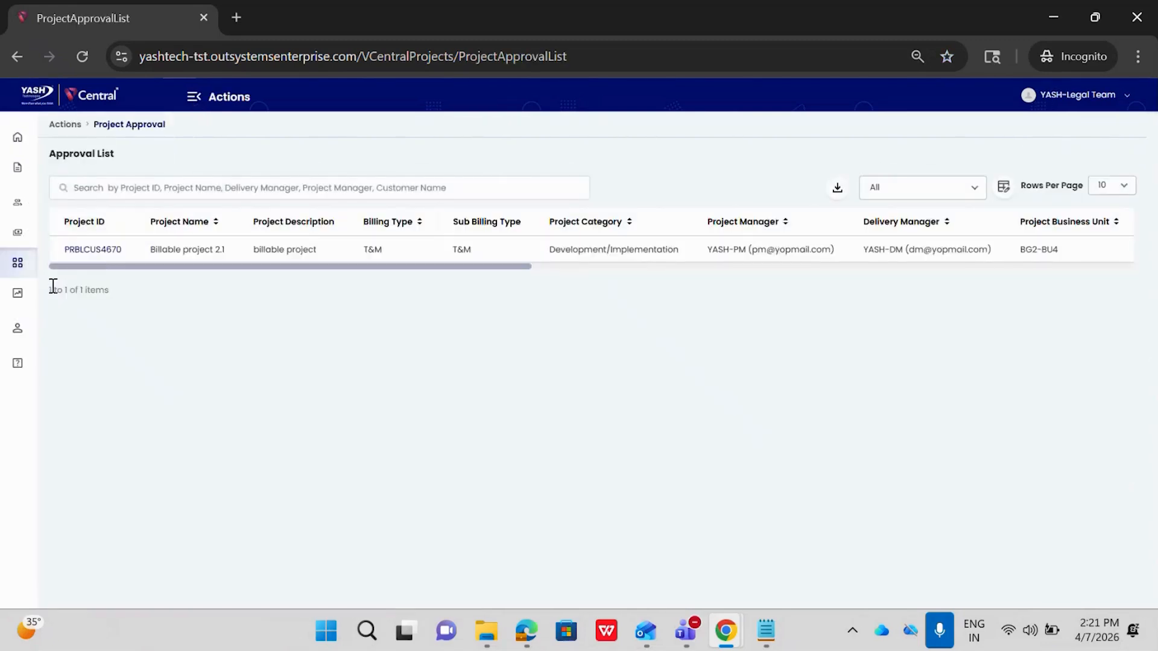
left_click(111, 255)
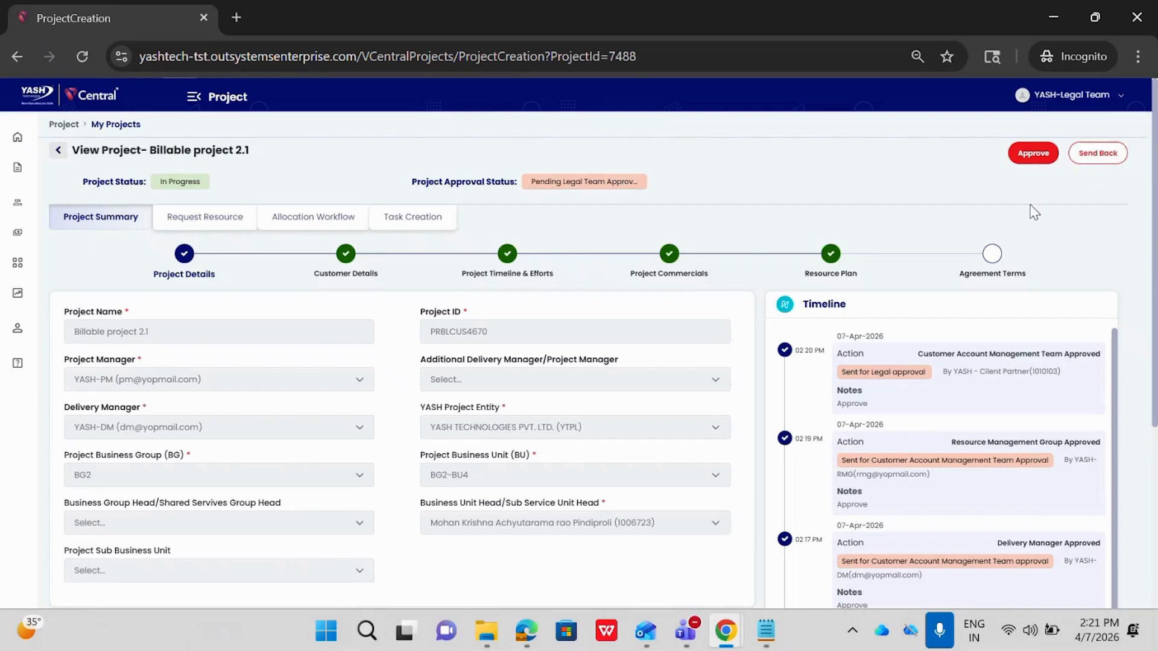
Approve Billable project 2.1 as the legal team with the comment "Approve".
left_click(1032, 155)
left_click(543, 344)
type("Approve")
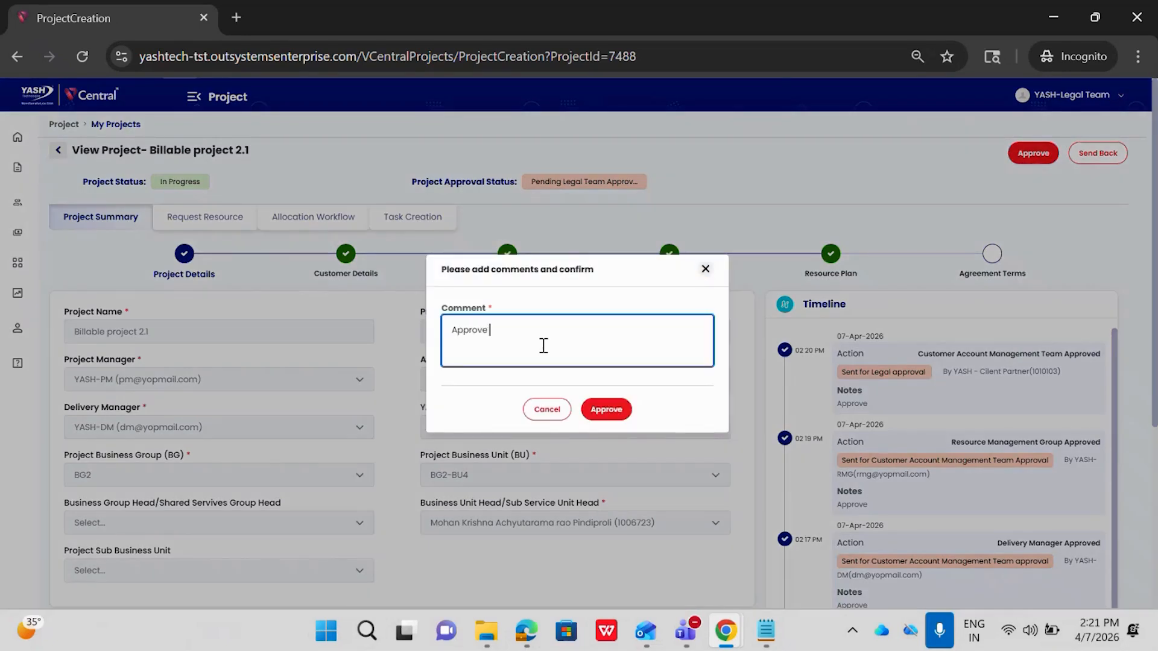
left_click(602, 410)
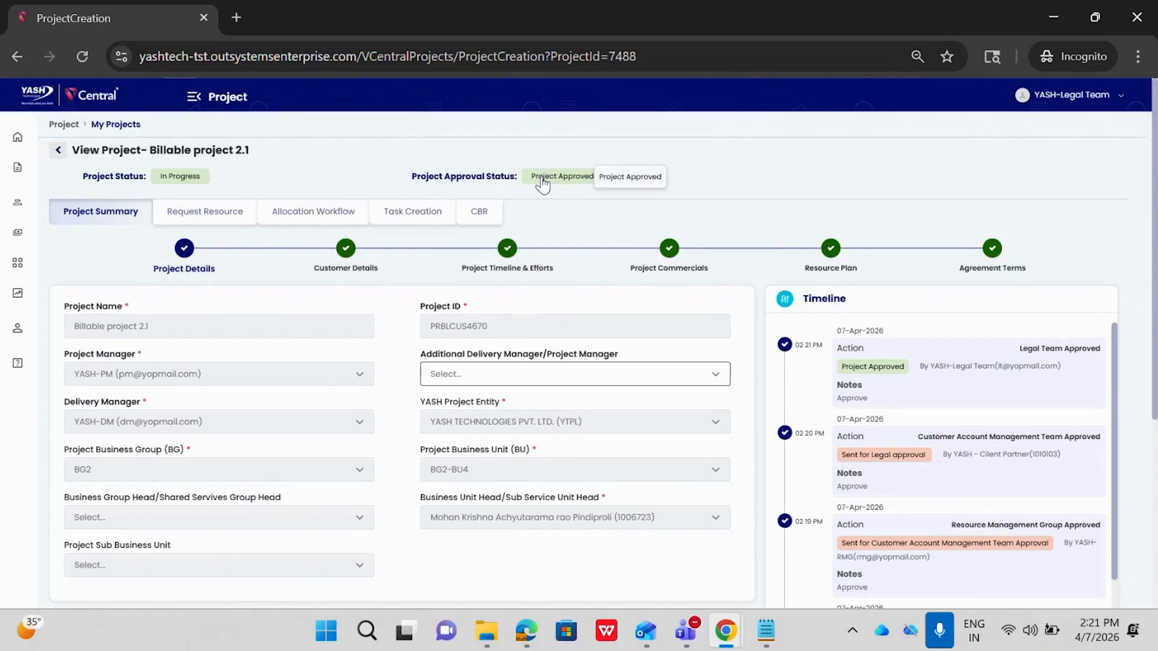
Switch to the project manager's browser window and reload Billable project 2.1.
mouse_move(726, 631)
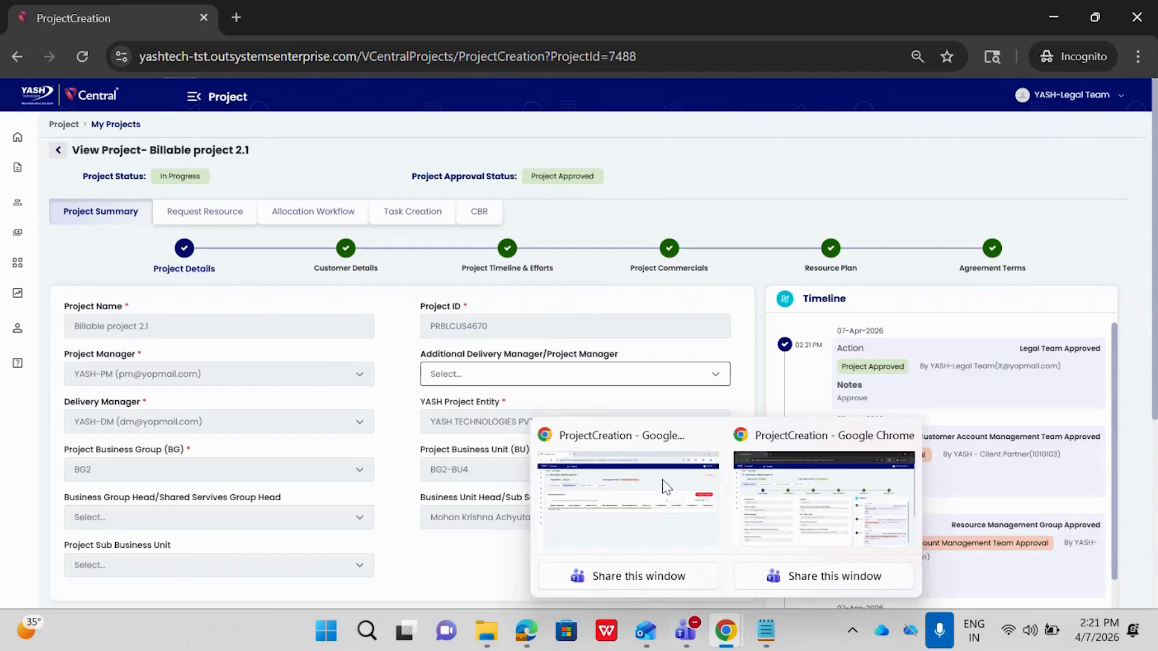
left_click(643, 445)
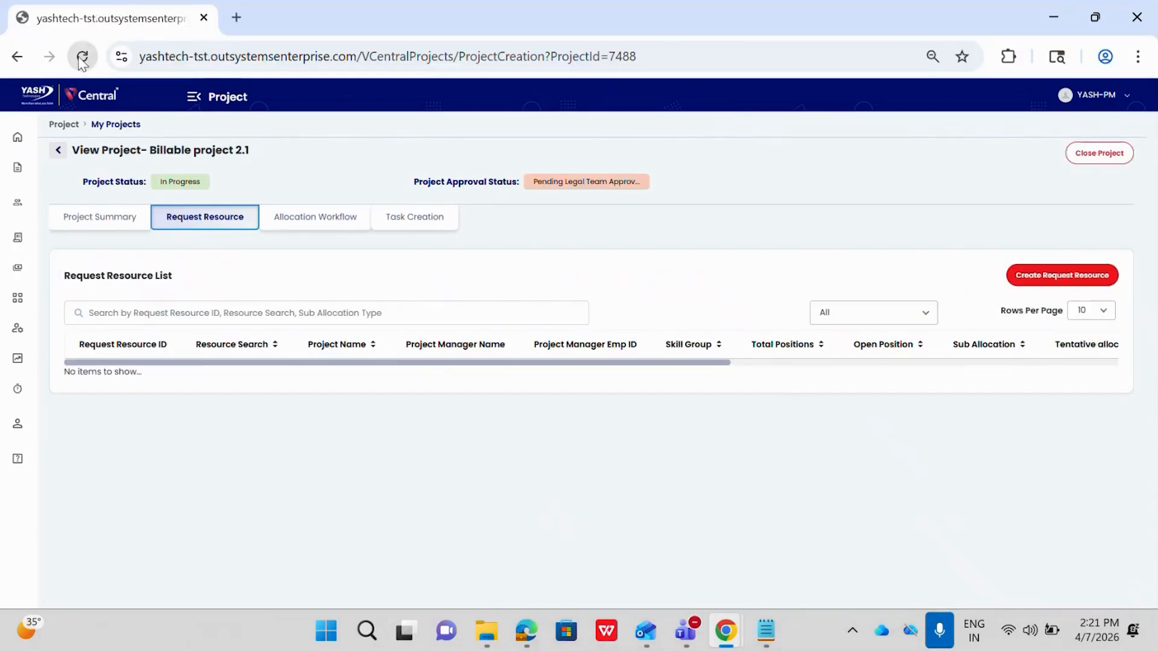
key("F5")
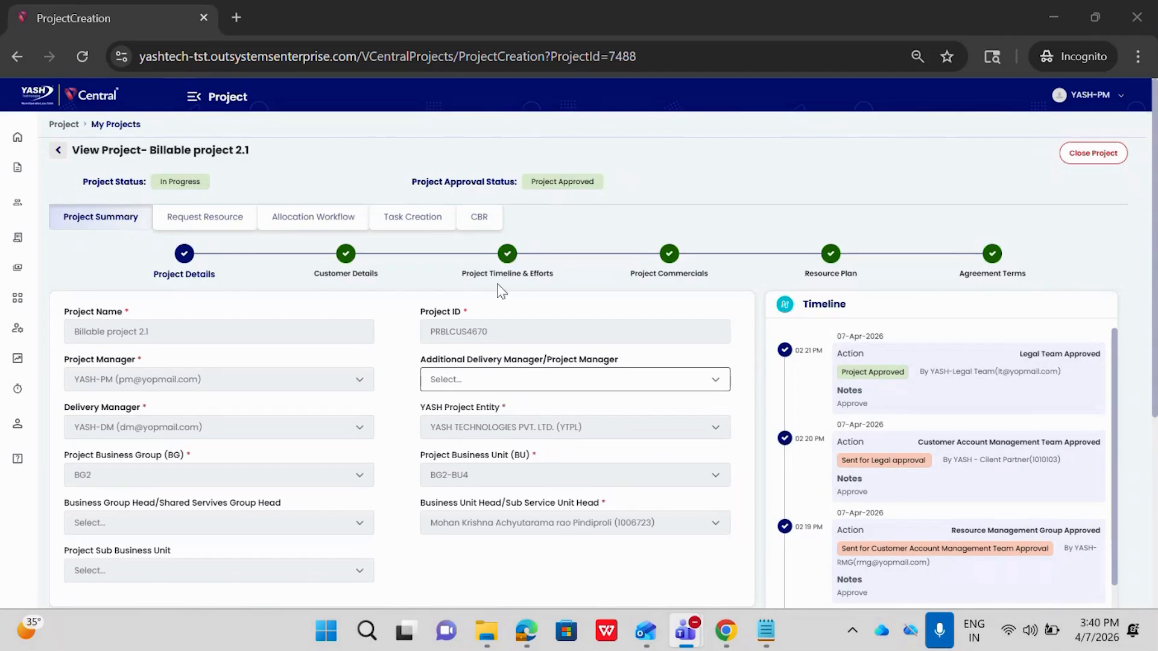
Examine the planned and actual date, duration and effort fields in the project's Project Timeline & Efforts section.
left_click(507, 255)
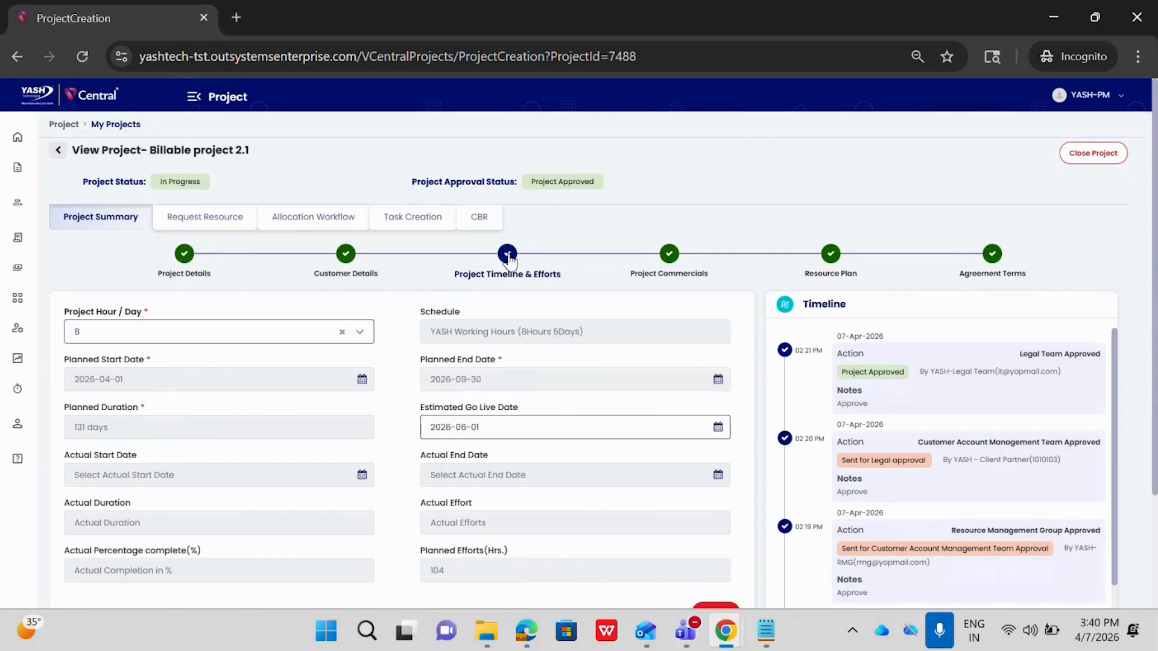
scroll(509, 258, "down", 1)
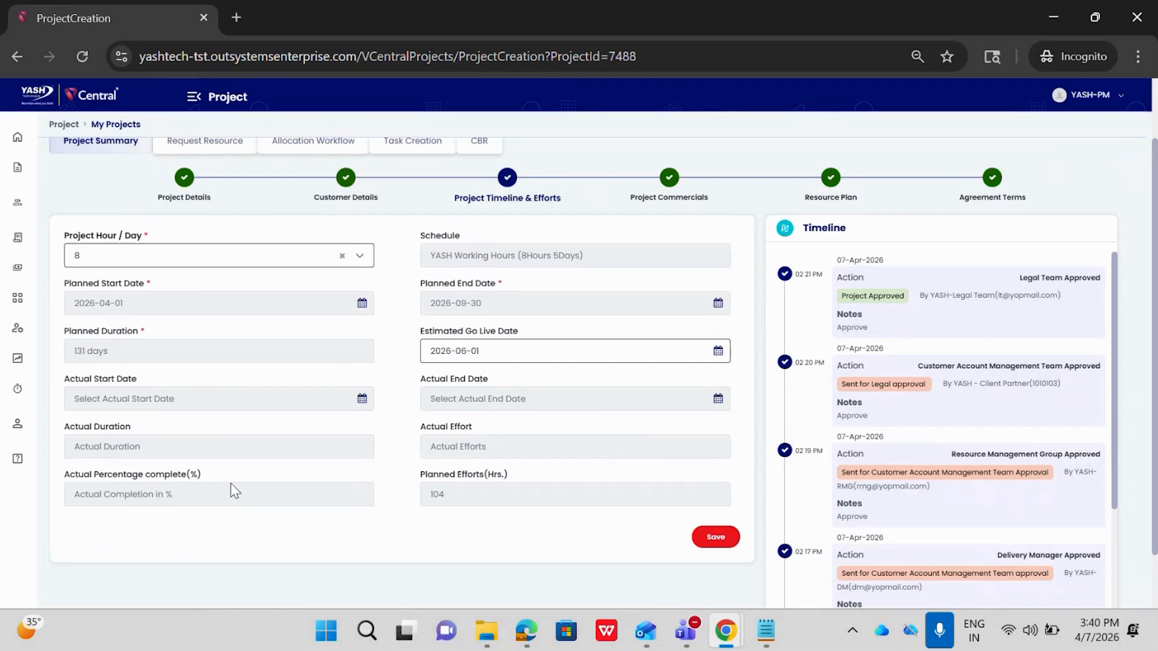
scroll(230, 483, "up", 1)
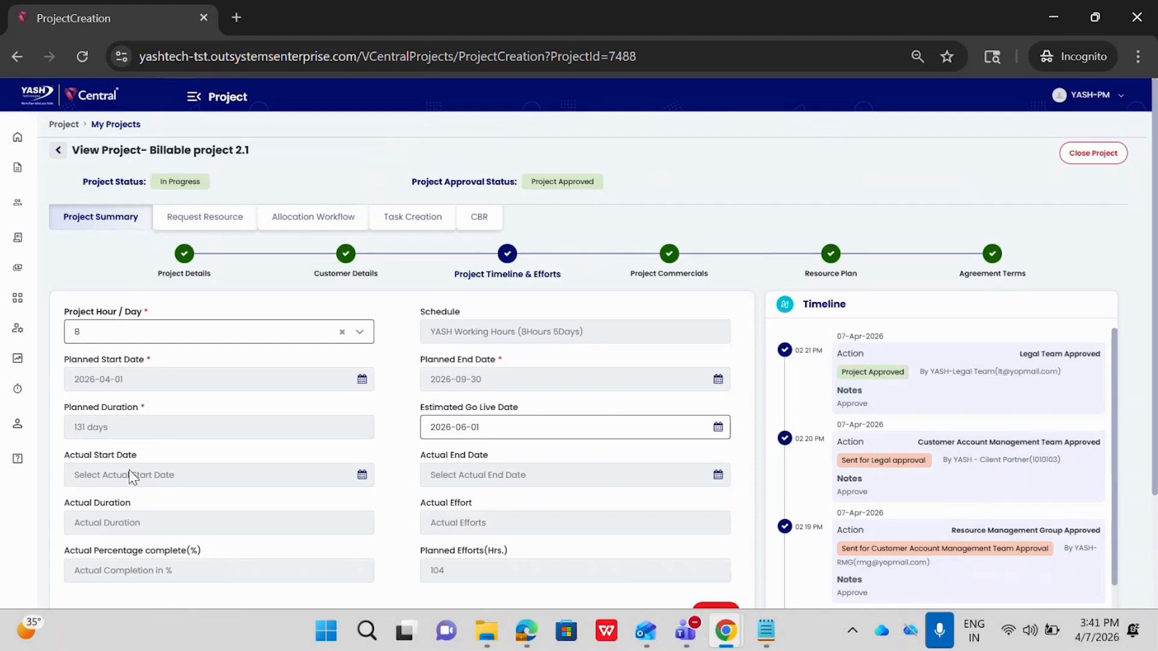
scroll(180, 470, "down", 1)
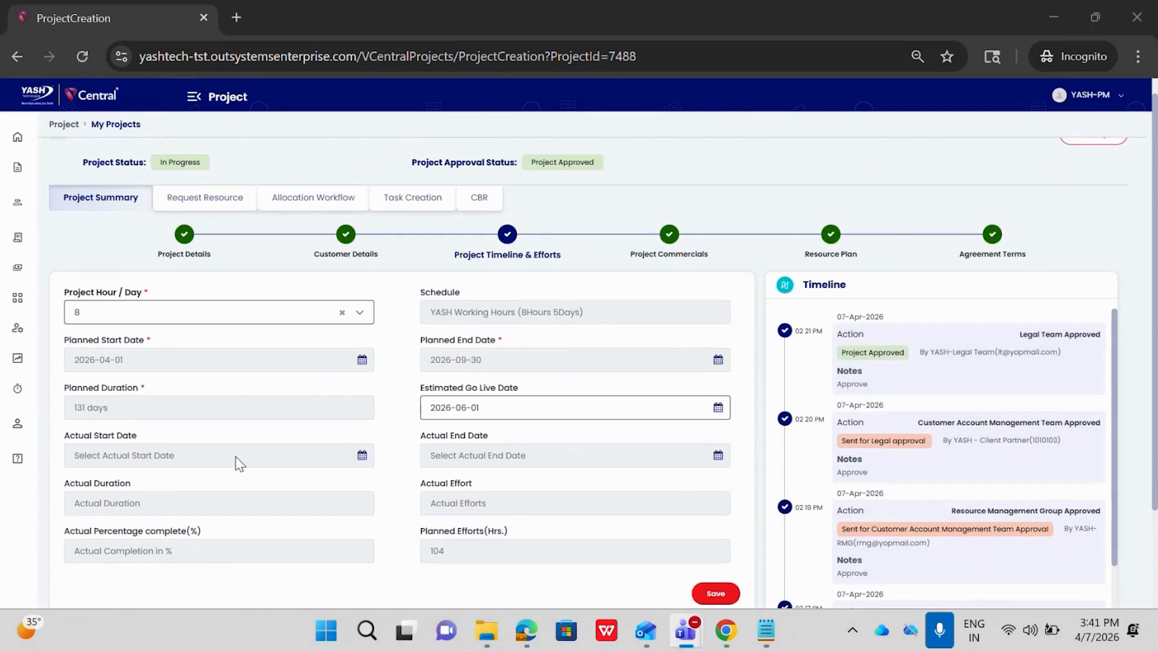